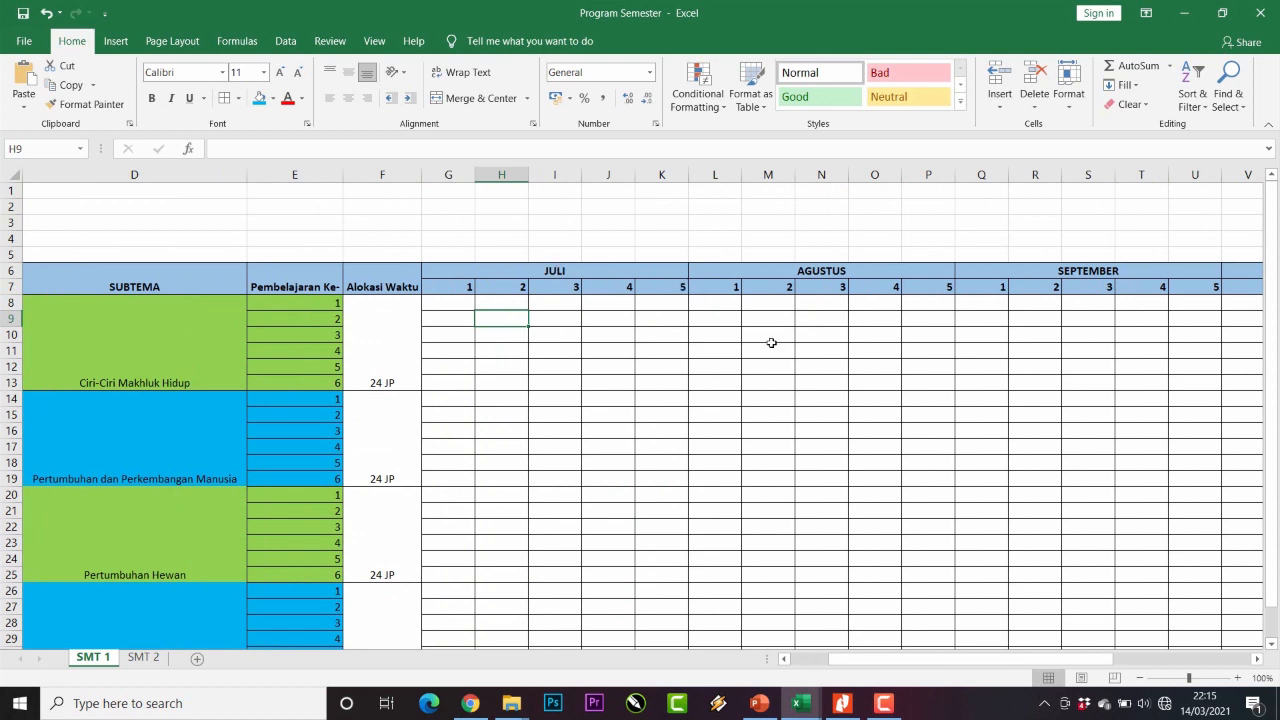
- Review the month and week columns of the SMT 1 sheet up to Desember and Keterangan
{"action": "left_click_drag", "start_coordinate": [898, 660], "coordinate": [1070, 664]}
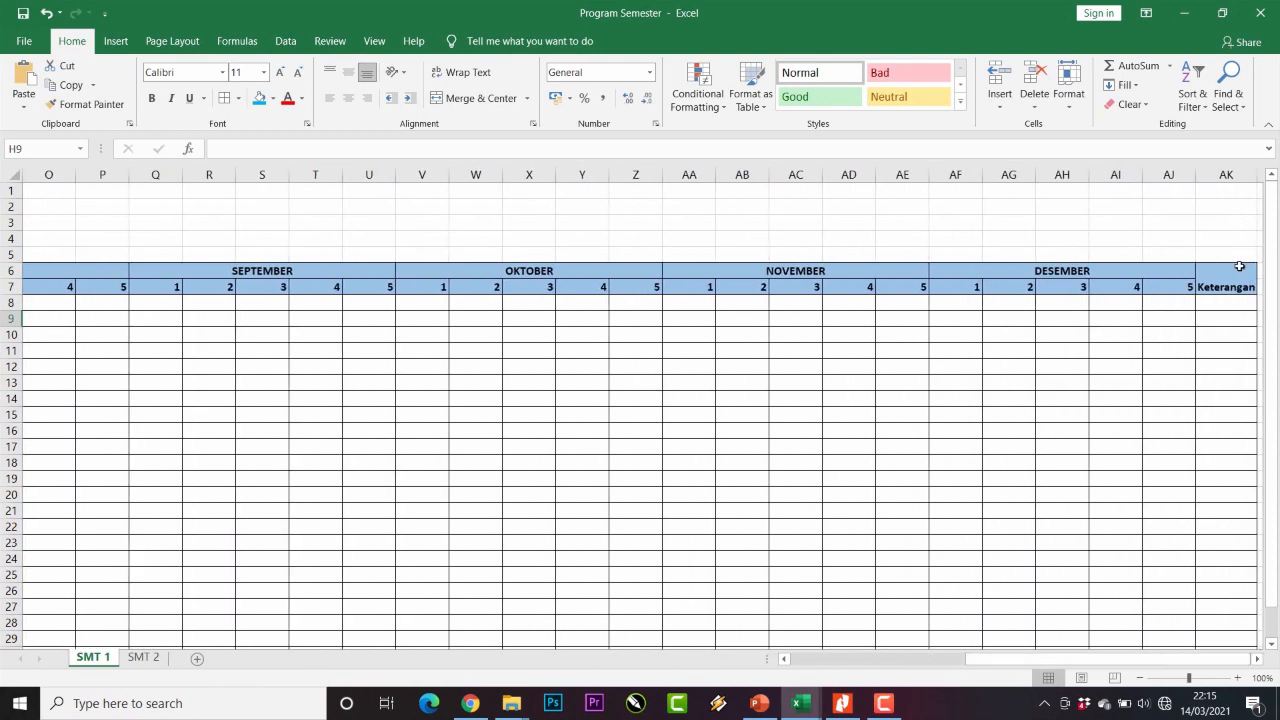
{"action": "left_click", "coordinate": [705, 288]}
{"action": "left_click", "coordinate": [757, 287]}
{"action": "left_click", "coordinate": [810, 288]}
{"action": "left_click", "coordinate": [878, 292]}
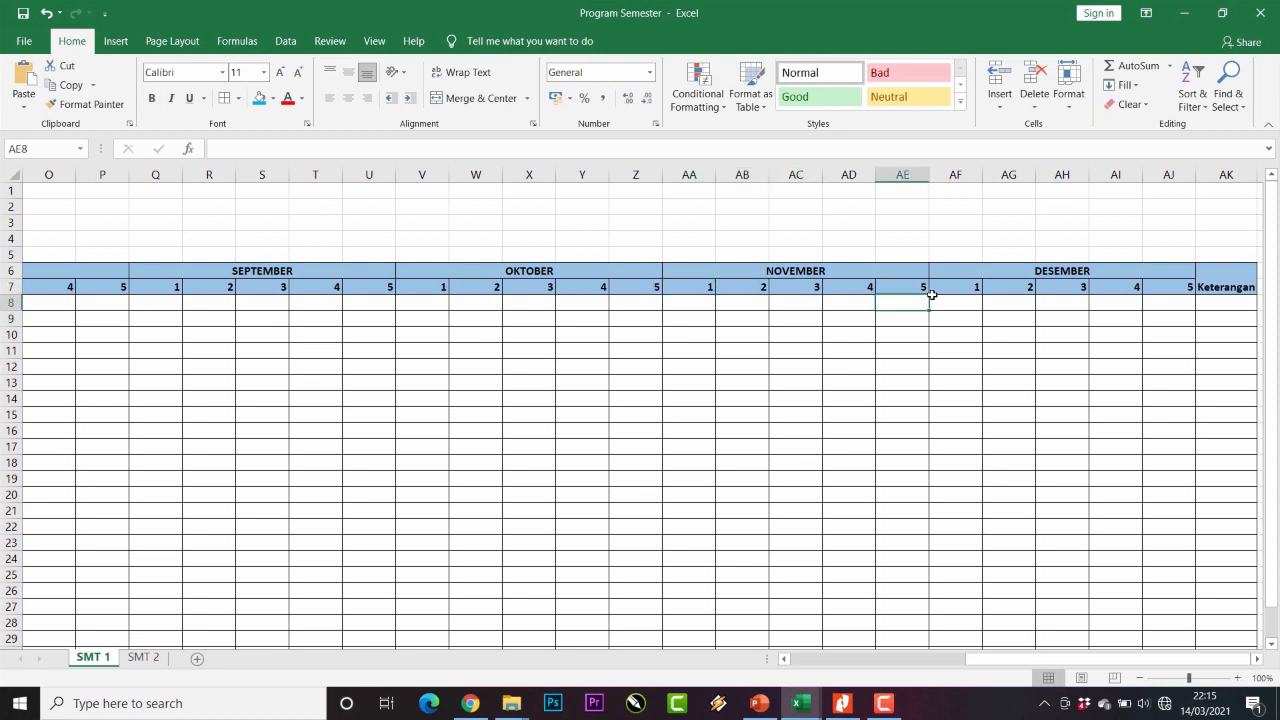
{"action": "left_click_drag", "start_coordinate": [1042, 659], "coordinate": [867, 659]}
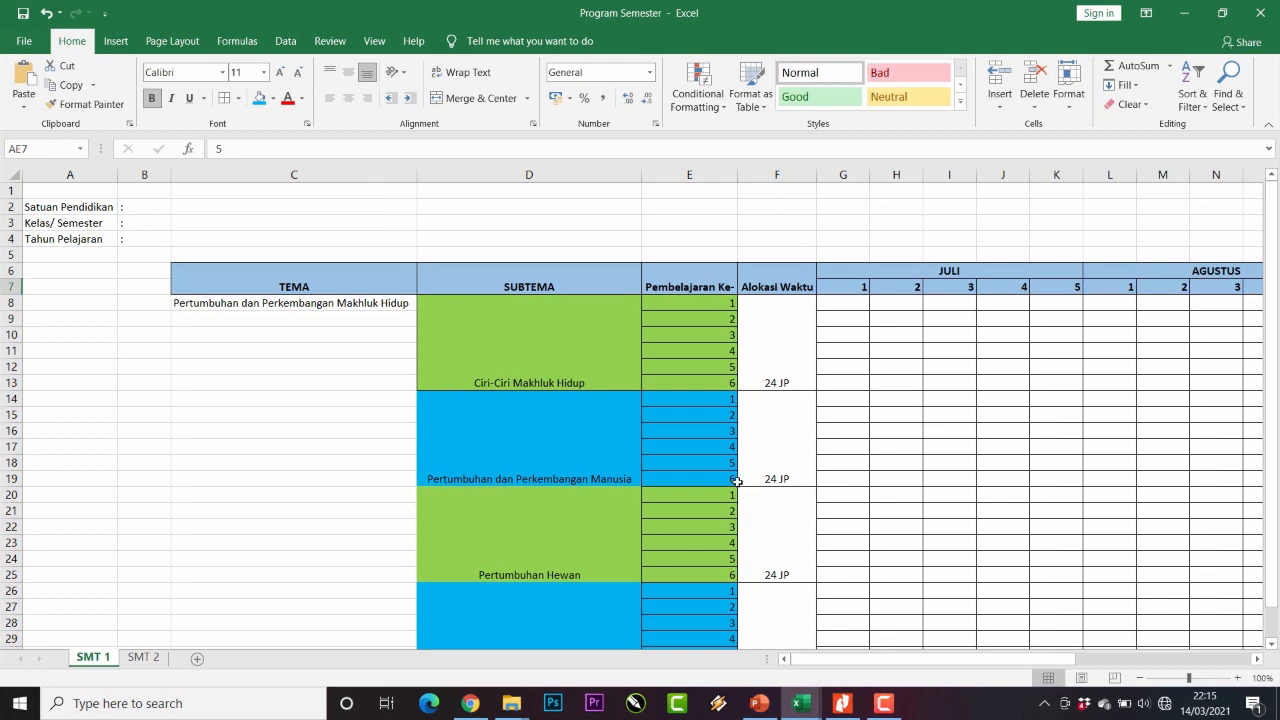
- Check the July 2018 holidays in the Chrome school calendar and fill Juli weeks 1 and 2 orange in rows 8 to 31 in Excel
{"action": "left_click", "coordinate": [470, 703]}
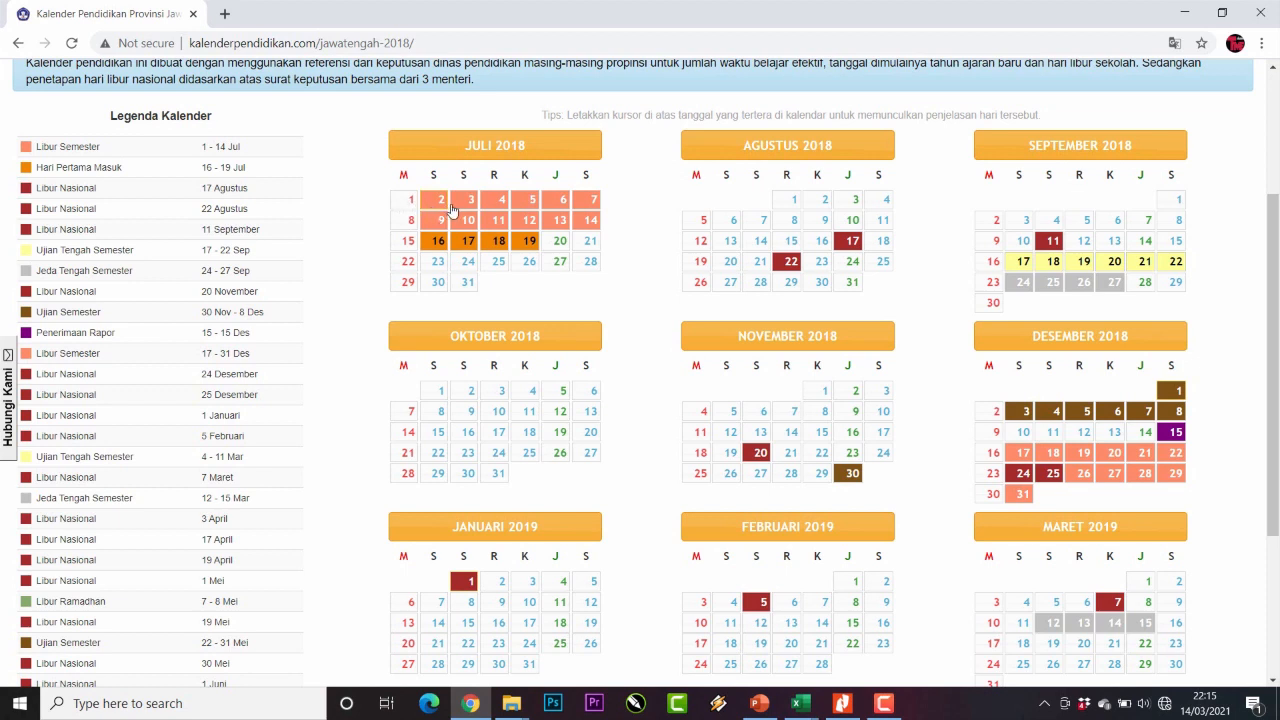
{"action": "mouse_move", "coordinate": [505, 207]}
{"action": "left_click", "coordinate": [1188, 12]}
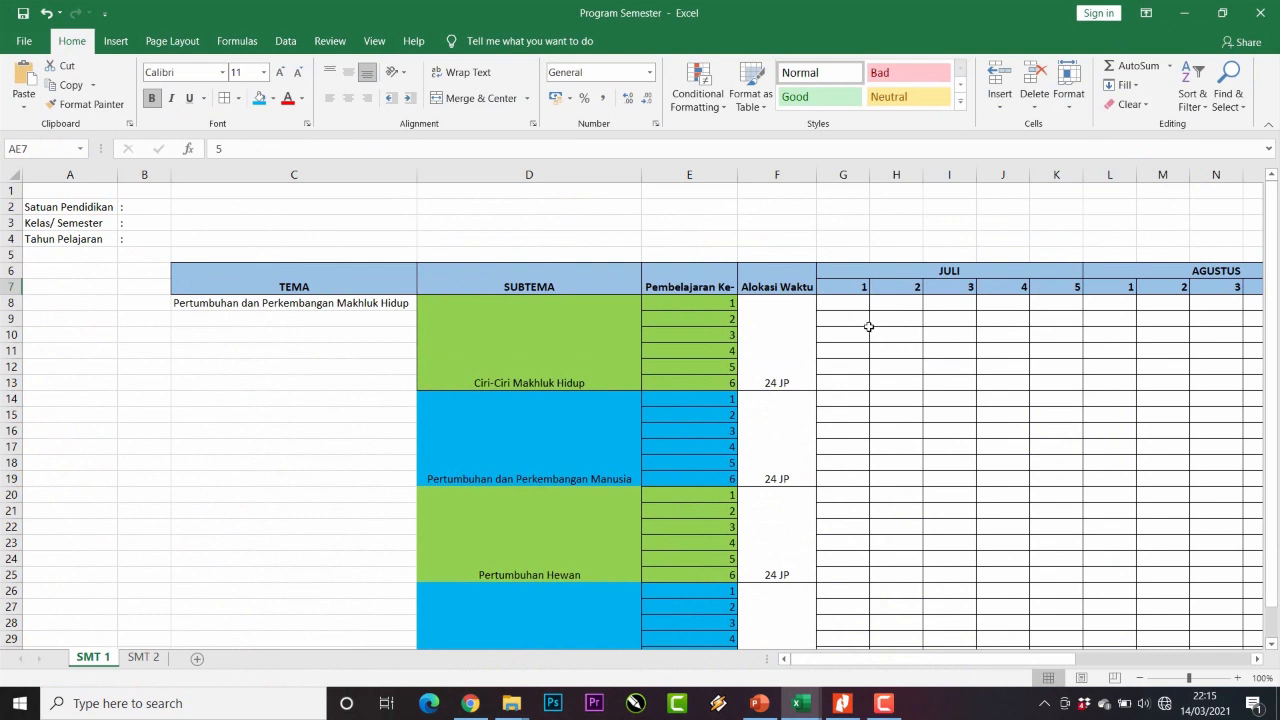
{"action": "left_click_drag", "start_coordinate": [858, 303], "coordinate": [849, 620]}
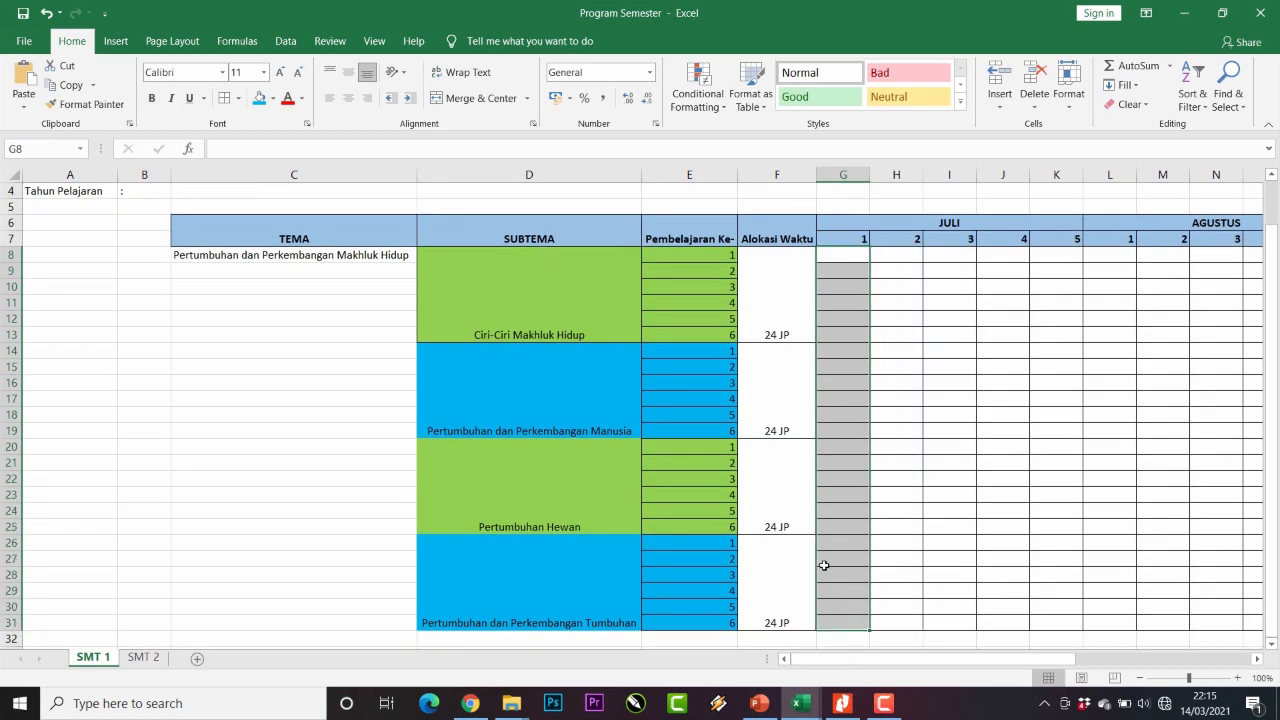
{"action": "left_click", "coordinate": [274, 99]}
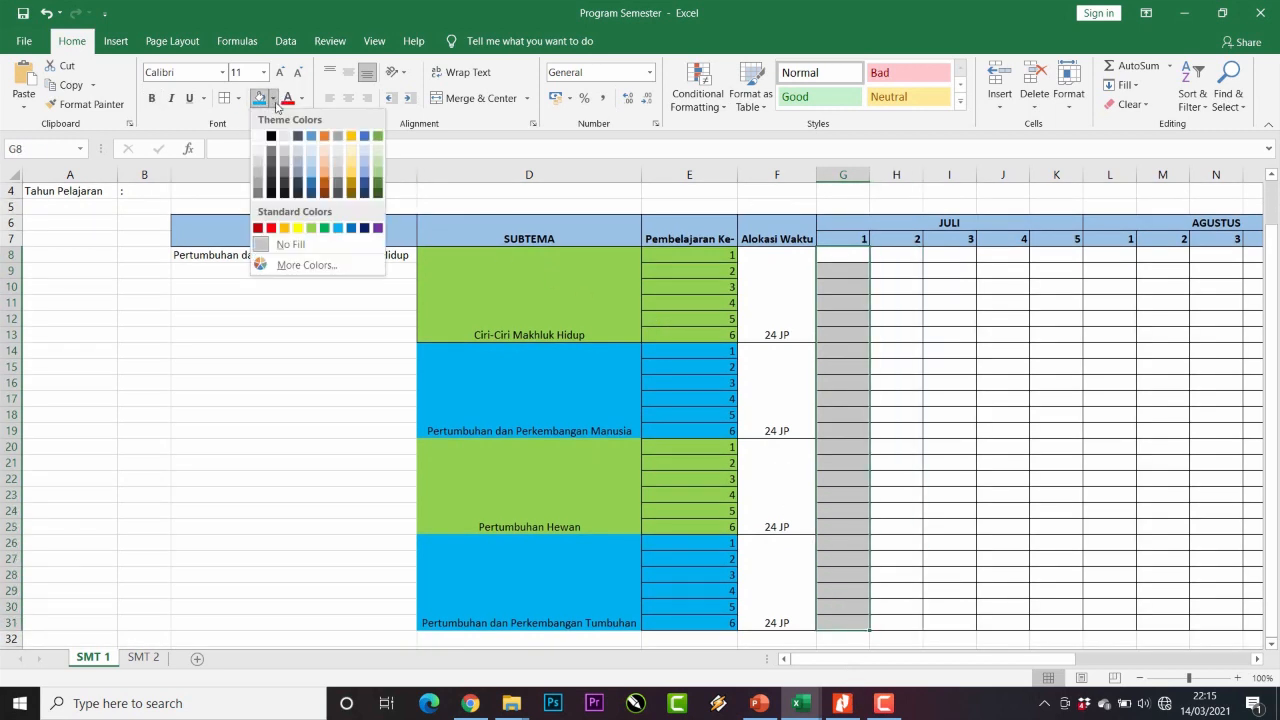
{"action": "left_click", "coordinate": [285, 229]}
{"action": "left_click_drag", "start_coordinate": [900, 255], "coordinate": [895, 624]}
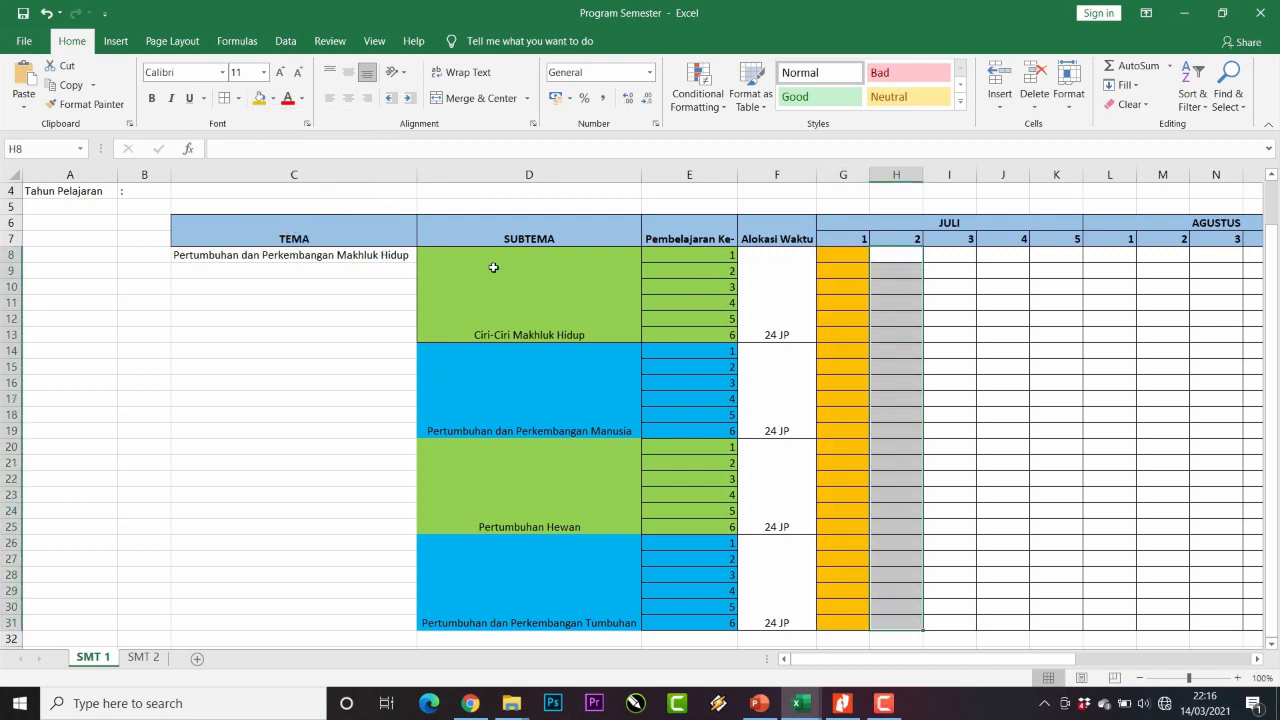
{"action": "left_click", "coordinate": [259, 98]}
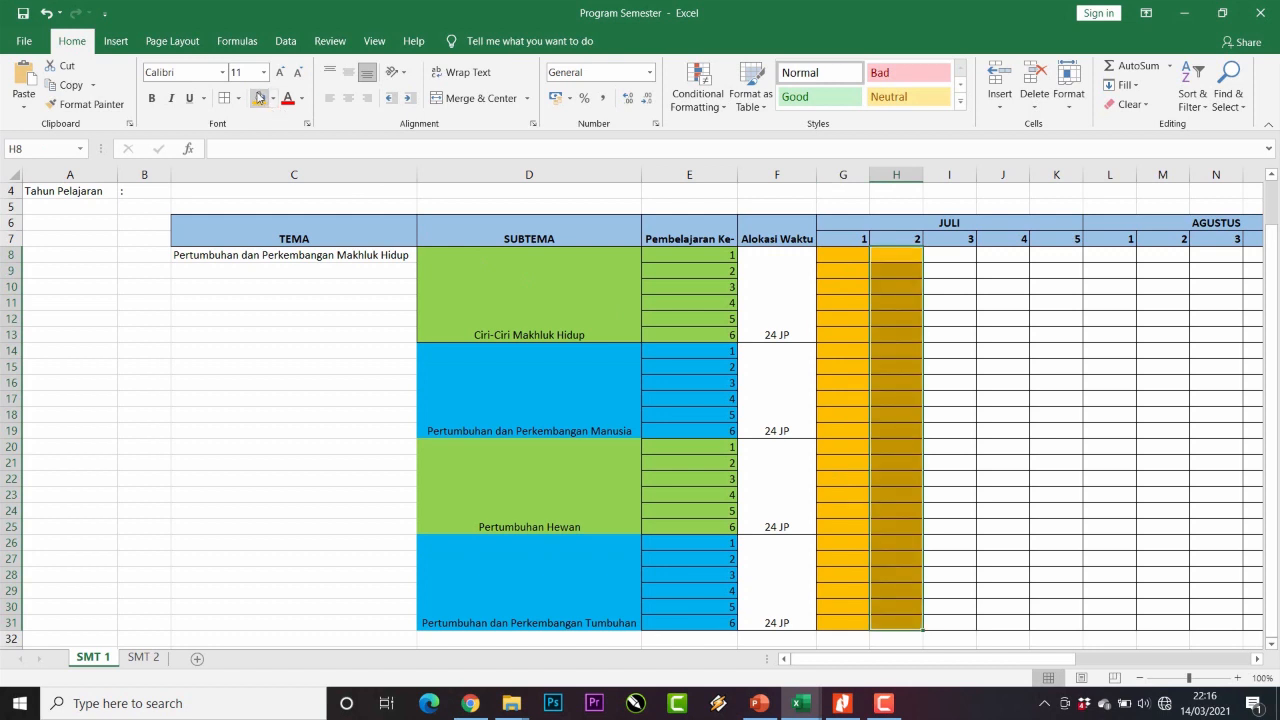
- Check the first effective school day in the Chrome calendar and enter "Jum, 20" for Pembelajaran 1 under Juli week 3 (I8) in Excel
{"action": "left_click", "coordinate": [469, 701]}
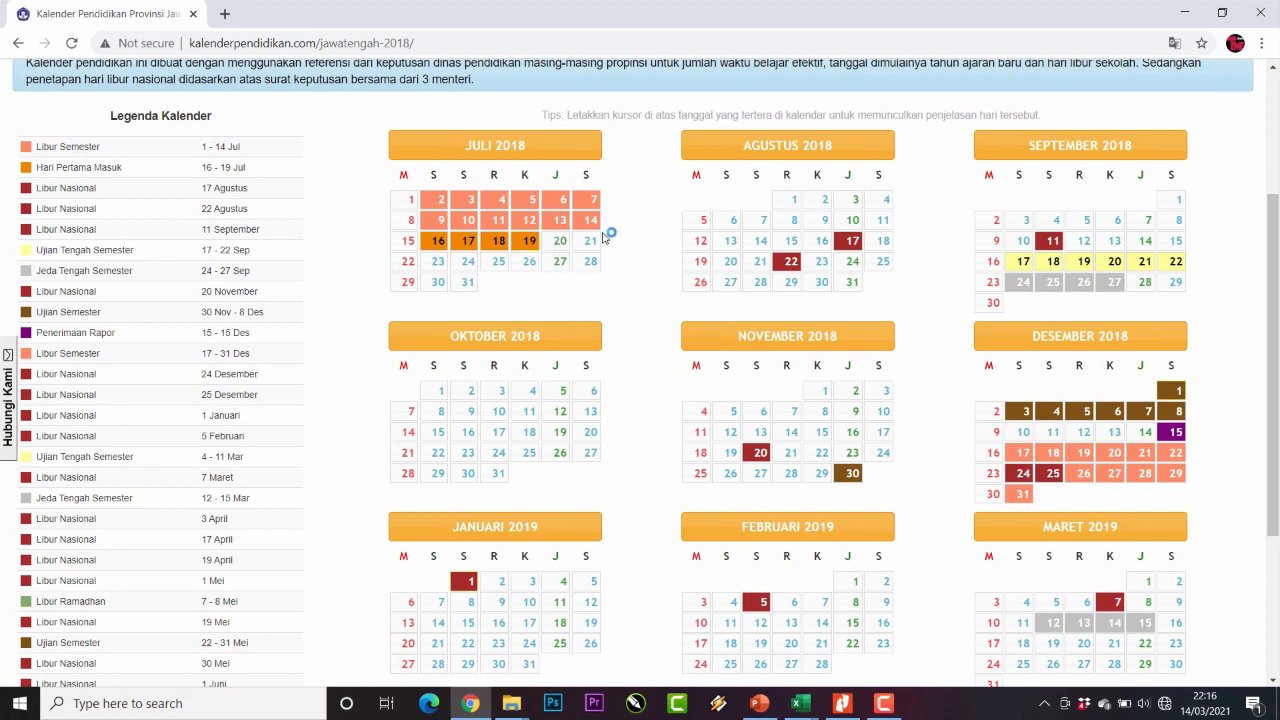
{"action": "left_click", "coordinate": [1186, 13]}
{"action": "left_click_drag", "start_coordinate": [700, 268], "coordinate": [676, 256]}
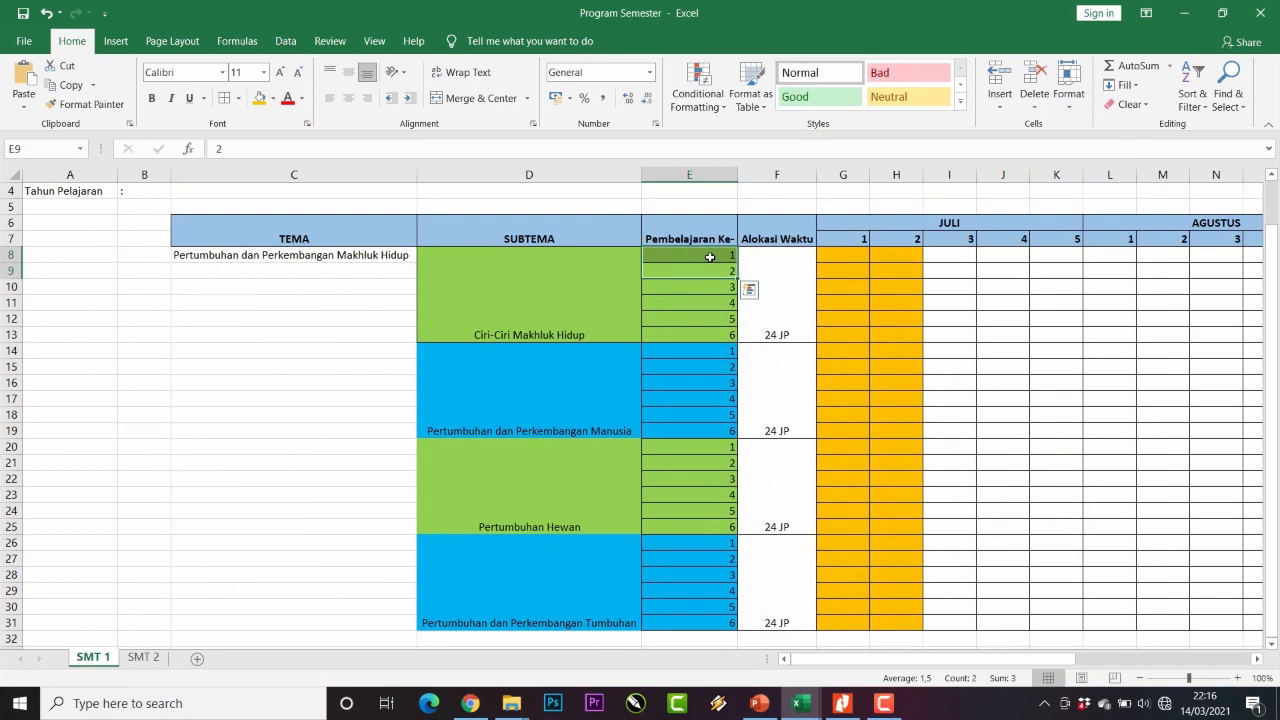
{"action": "left_click", "coordinate": [710, 257]}
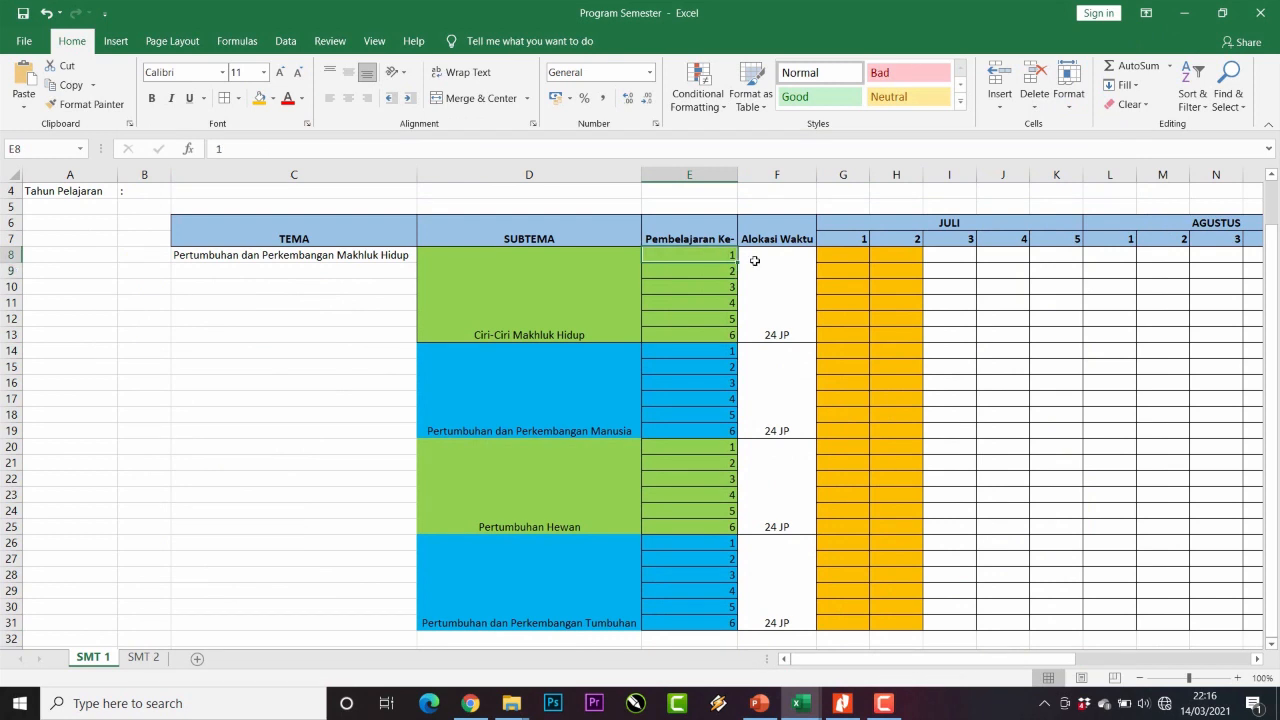
{"action": "left_click", "coordinate": [948, 254]}
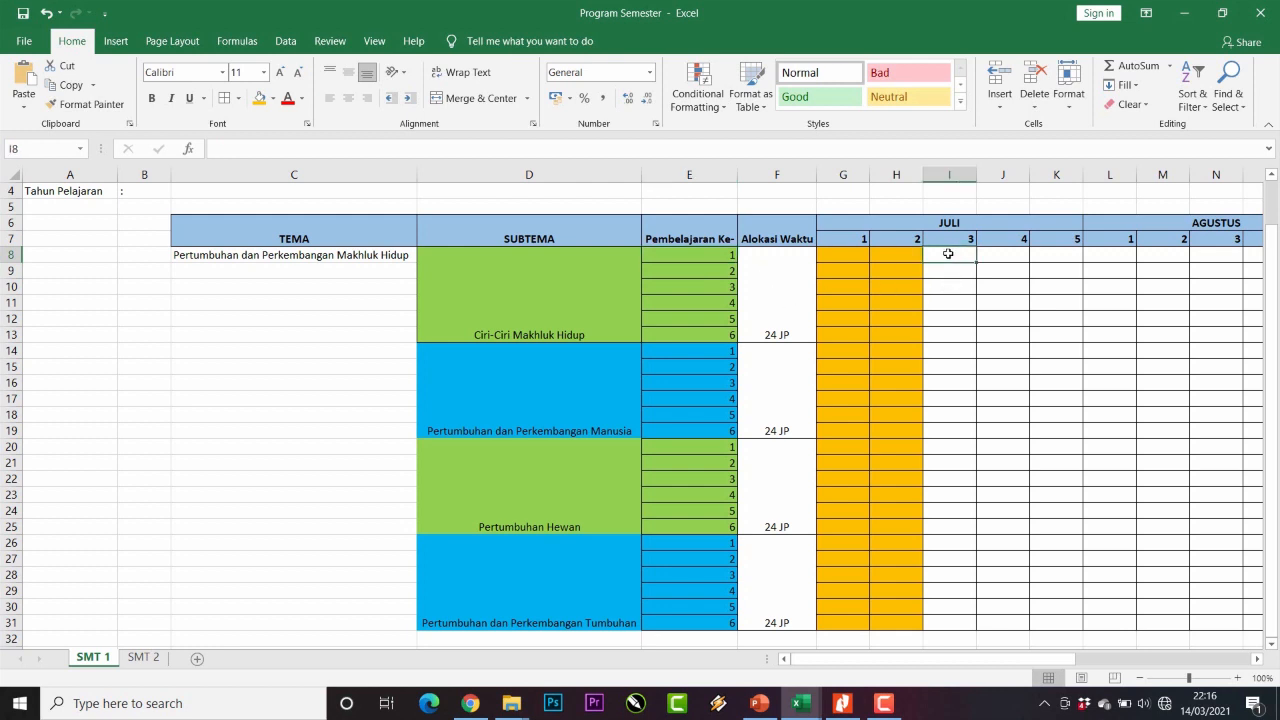
{"action": "type", "text": "20/07"}
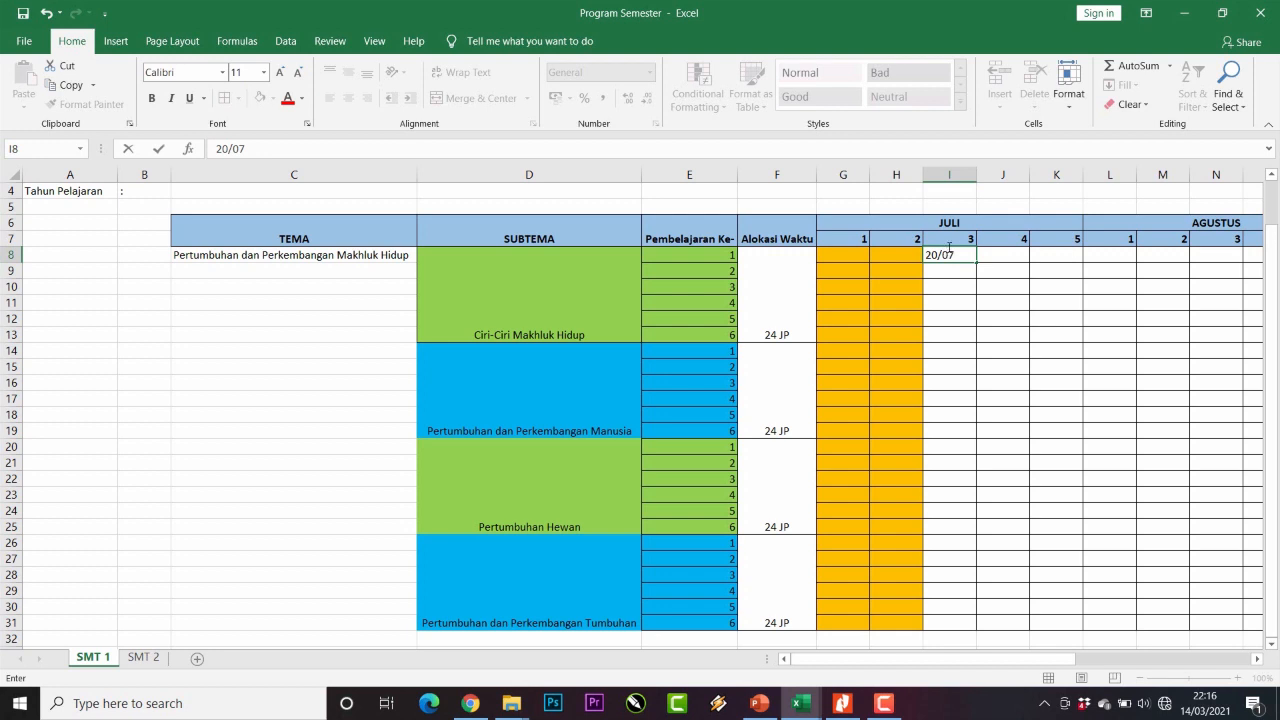
{"action": "left_click_drag", "start_coordinate": [955, 255], "coordinate": [929, 256]}
{"action": "type", "text": "Jum, 20"}
{"action": "left_click_drag", "start_coordinate": [975, 301], "coordinate": [978, 301]}
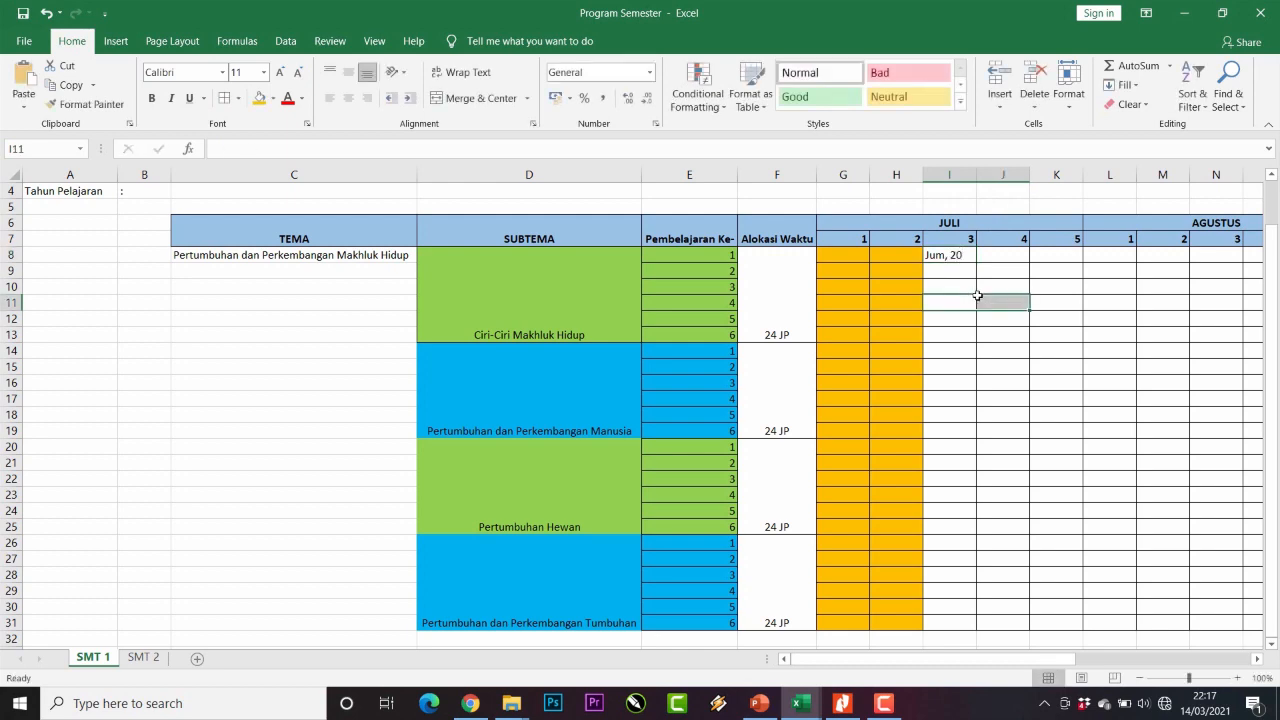
- Switch to PowerPoint, examine how the Contoh Promes slide marks lesson dates, and return to the Program Semester workbook in Excel
{"action": "left_click", "coordinate": [980, 281]}
{"action": "left_click", "coordinate": [845, 703]}
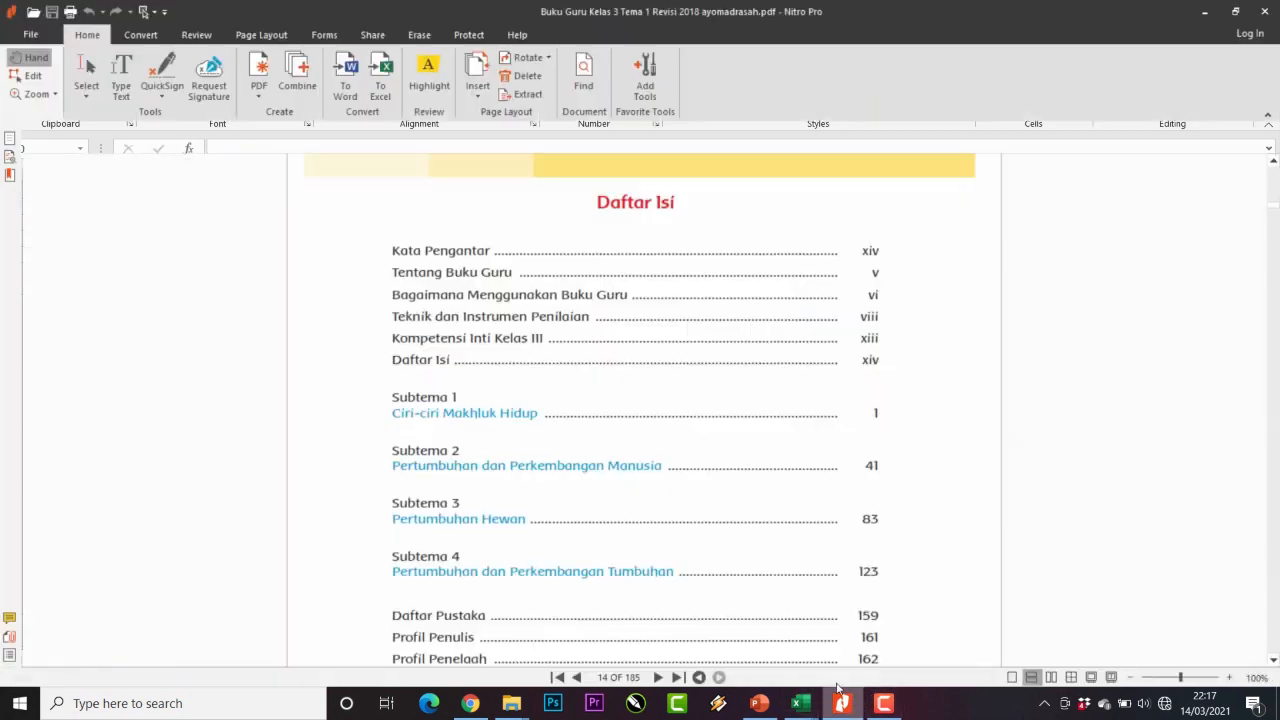
{"action": "left_click", "coordinate": [757, 705]}
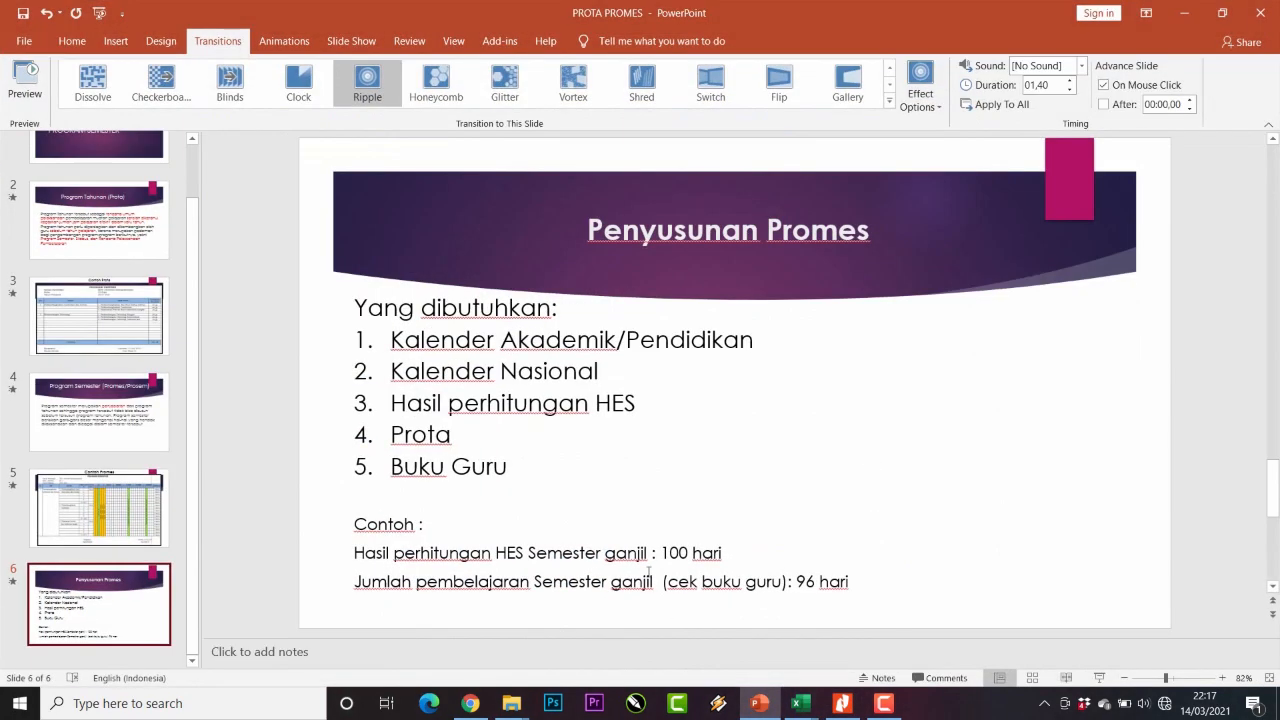
{"action": "left_click", "coordinate": [93, 475]}
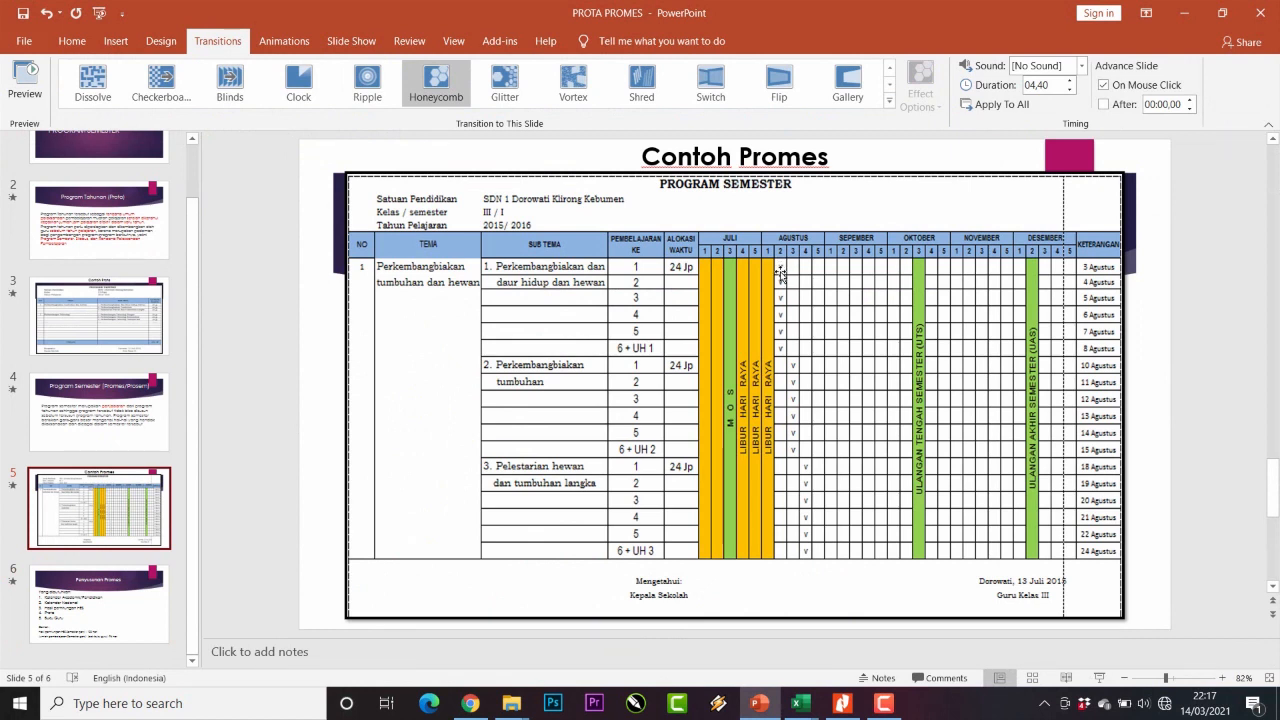
{"action": "left_click", "coordinate": [1183, 19]}
{"action": "mouse_move", "coordinate": [815, 700]}
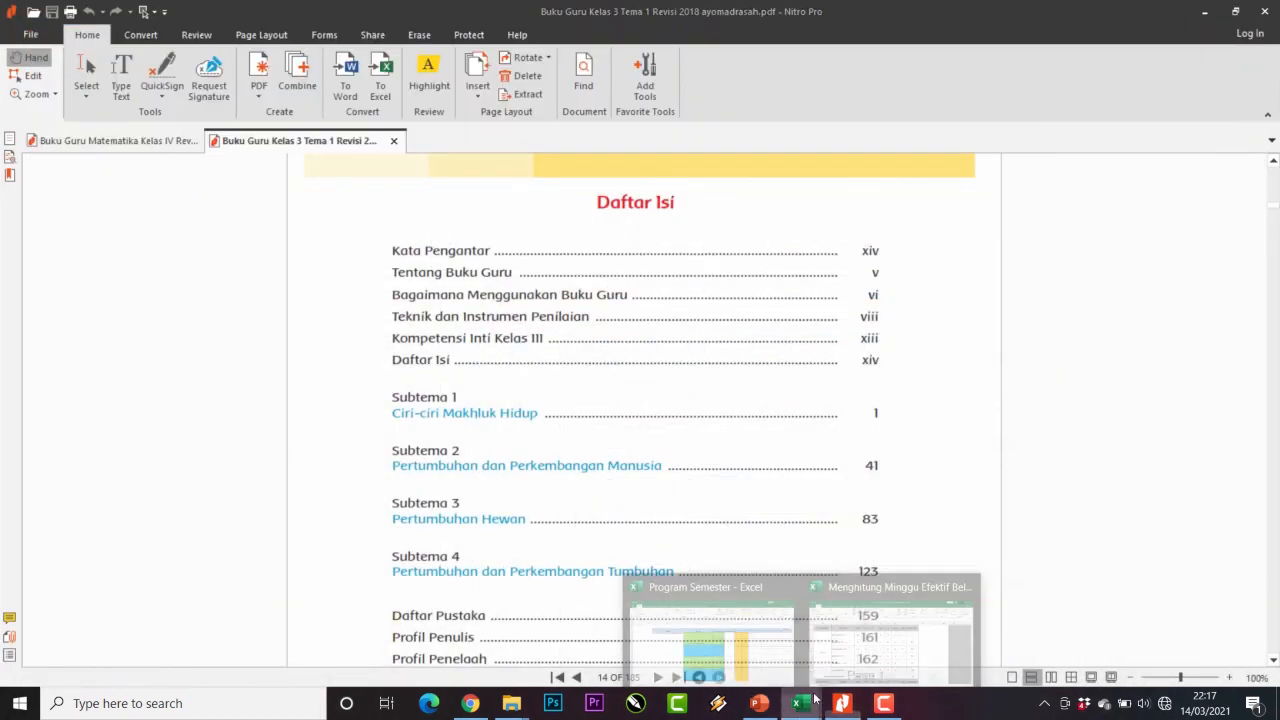
{"action": "left_click", "coordinate": [745, 640]}
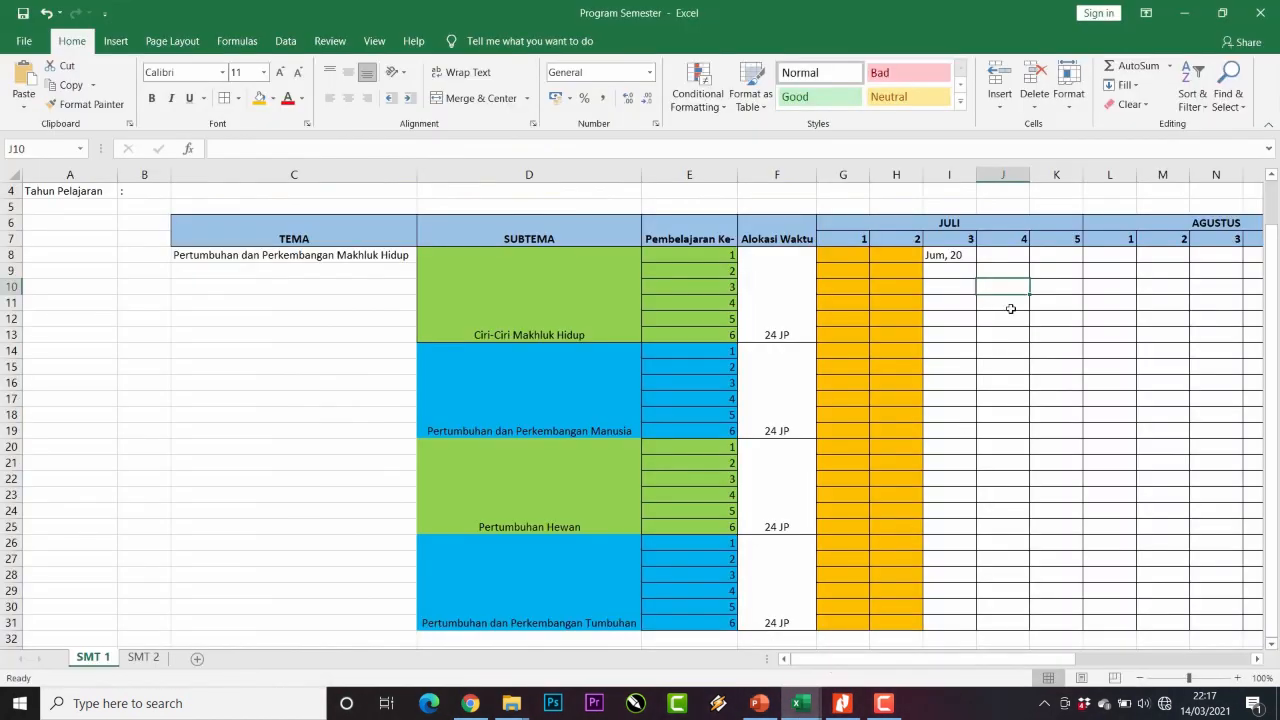
- Check the next school day in the Chrome calendar and enter "Sab, 21" for Pembelajaran 2 under Juli week 3 (I9) in Excel
{"action": "left_click", "coordinate": [958, 257]}
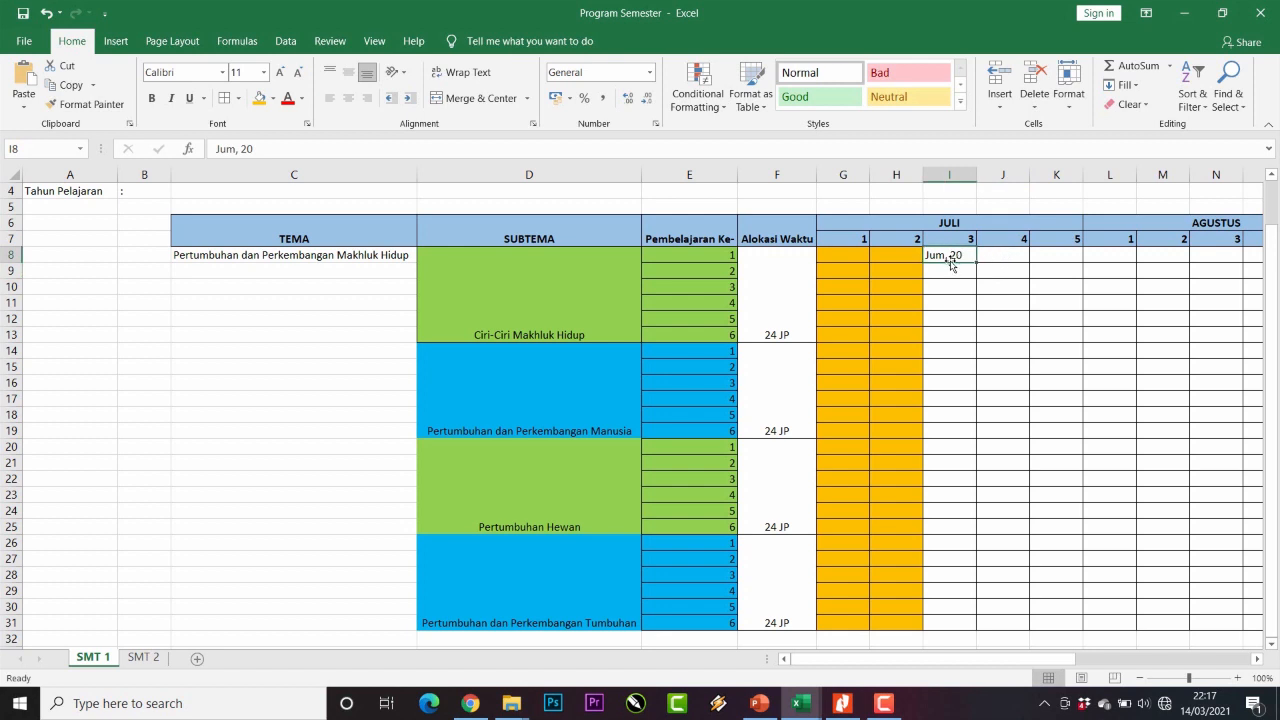
{"action": "left_click", "coordinate": [471, 704]}
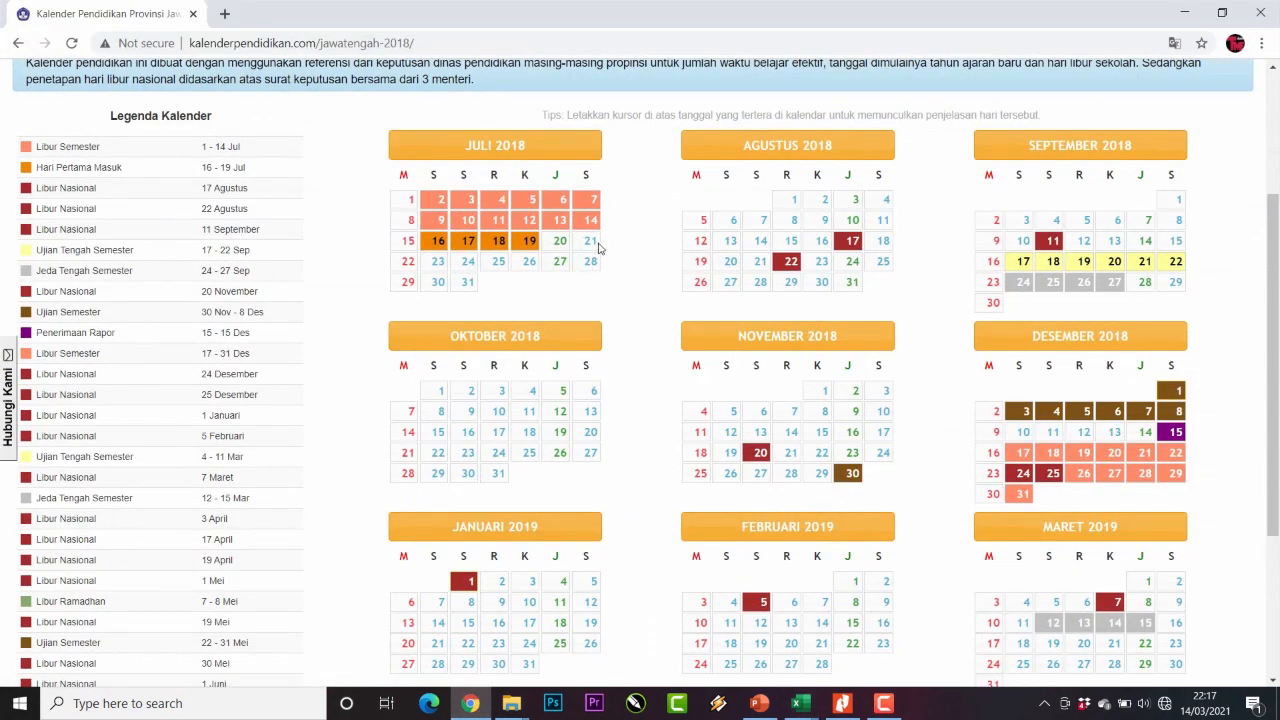
{"action": "left_click", "coordinate": [1184, 12]}
{"action": "left_click", "coordinate": [961, 272]}
{"action": "type", "text": "S"}
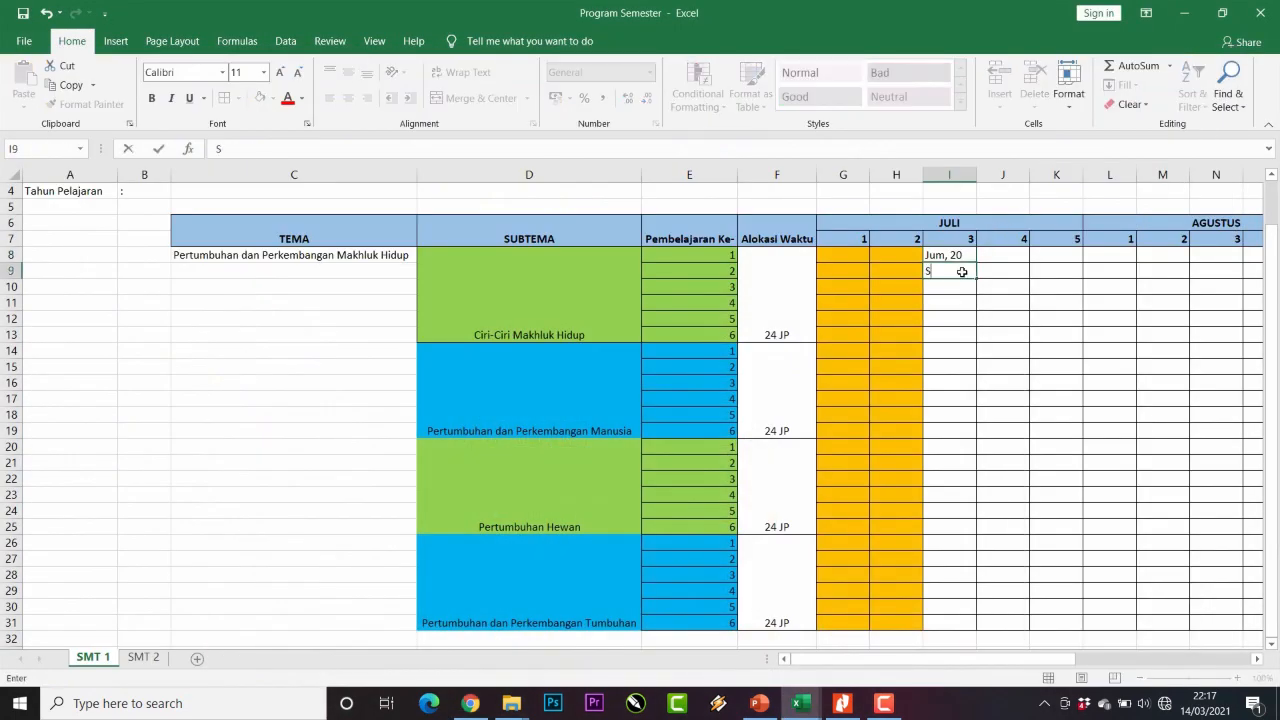
{"action": "type", "text": "ab, 21"}
- Consult the Chrome calendar for the following week and enter "Sen, 23" in J10 and "Sel, 24" in J11 under Juli week 4 in Excel
{"action": "left_click", "coordinate": [470, 703]}
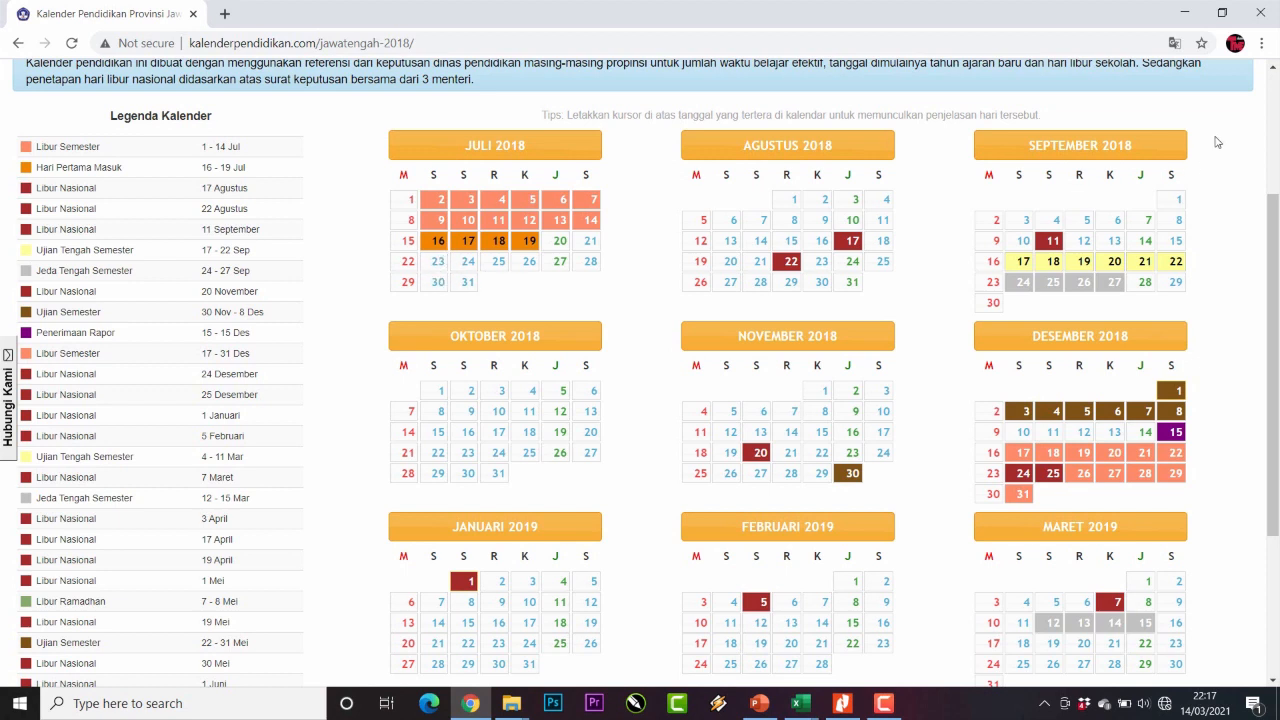
{"action": "left_click", "coordinate": [1187, 7]}
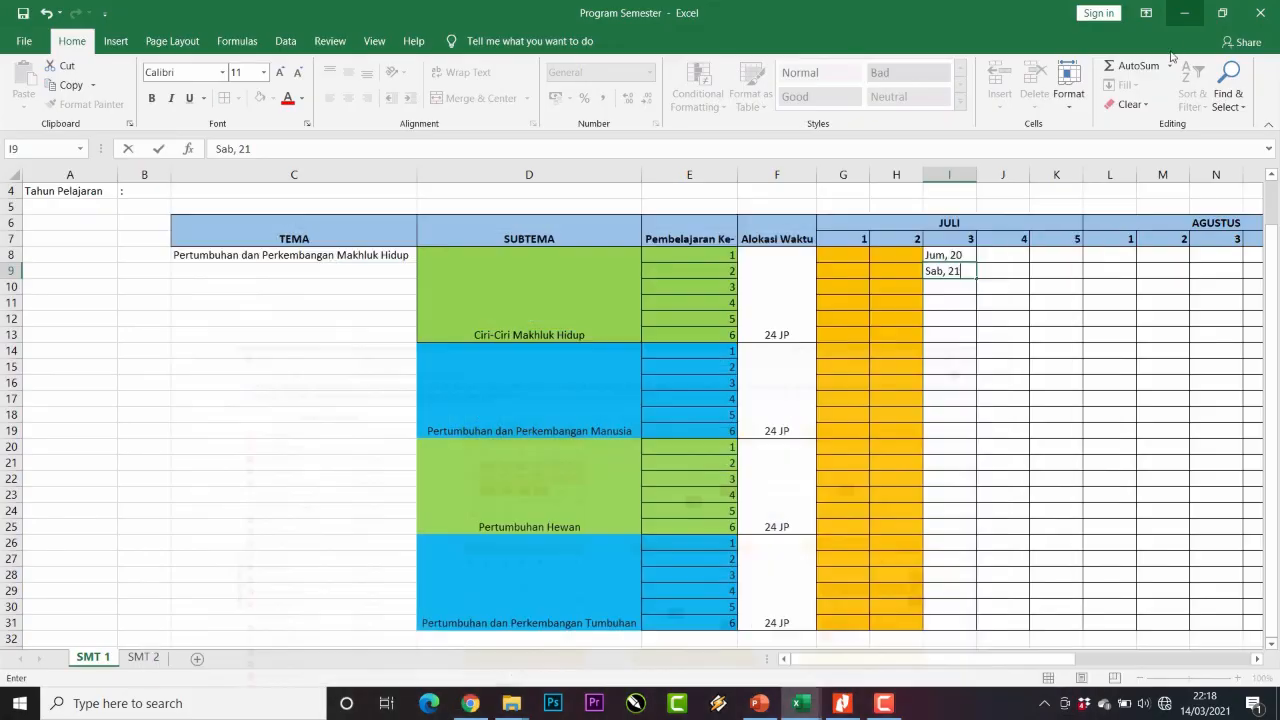
{"action": "left_click", "coordinate": [992, 287]}
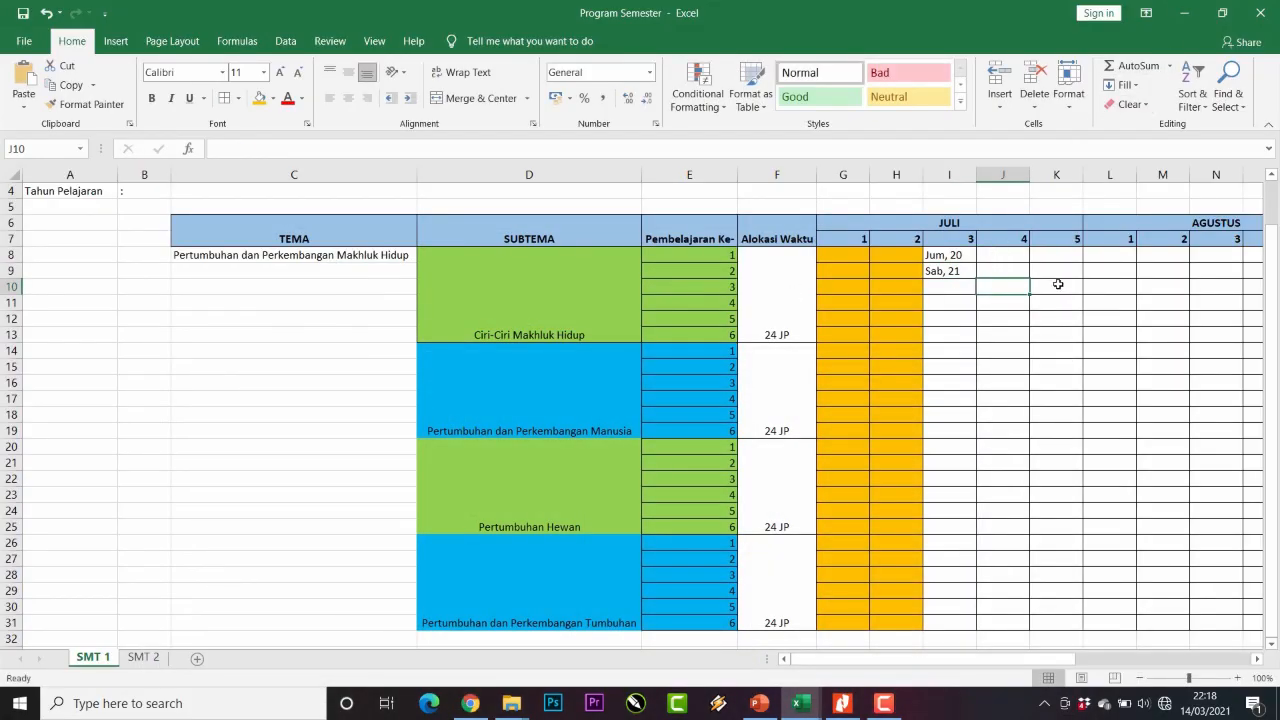
{"action": "type", "text": "Sen, 23"}
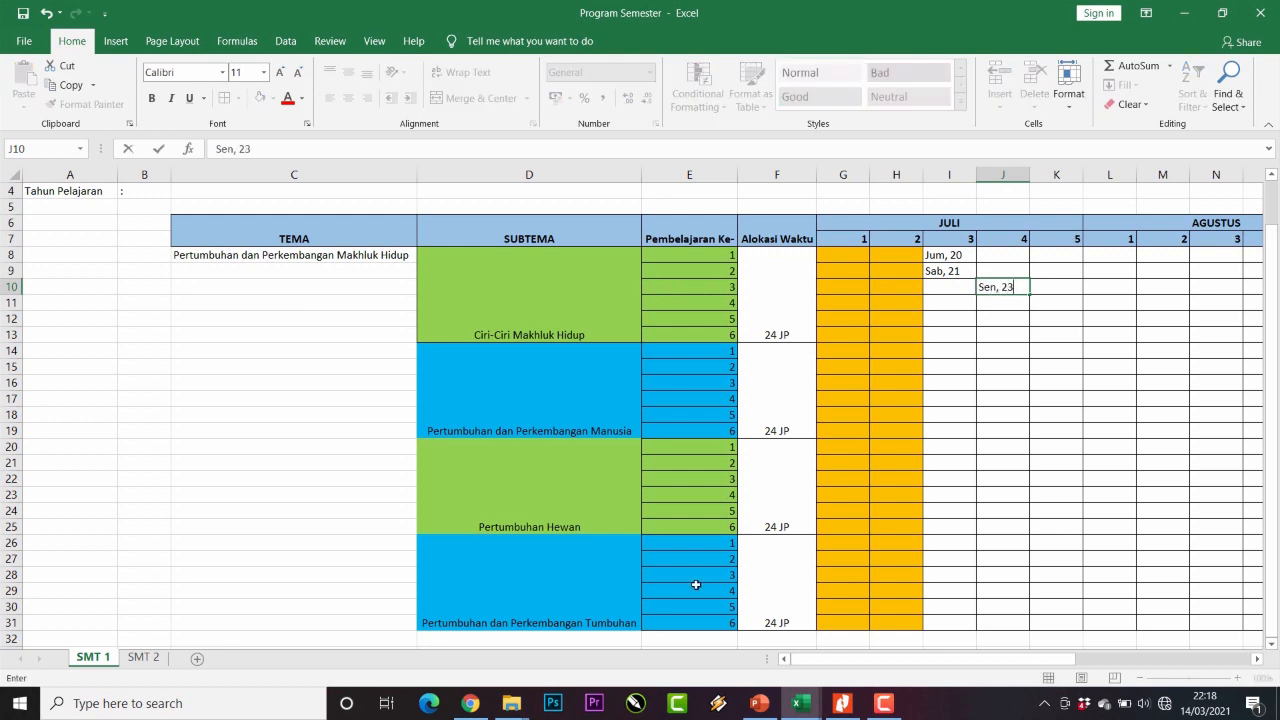
{"action": "key", "text": "Return"}
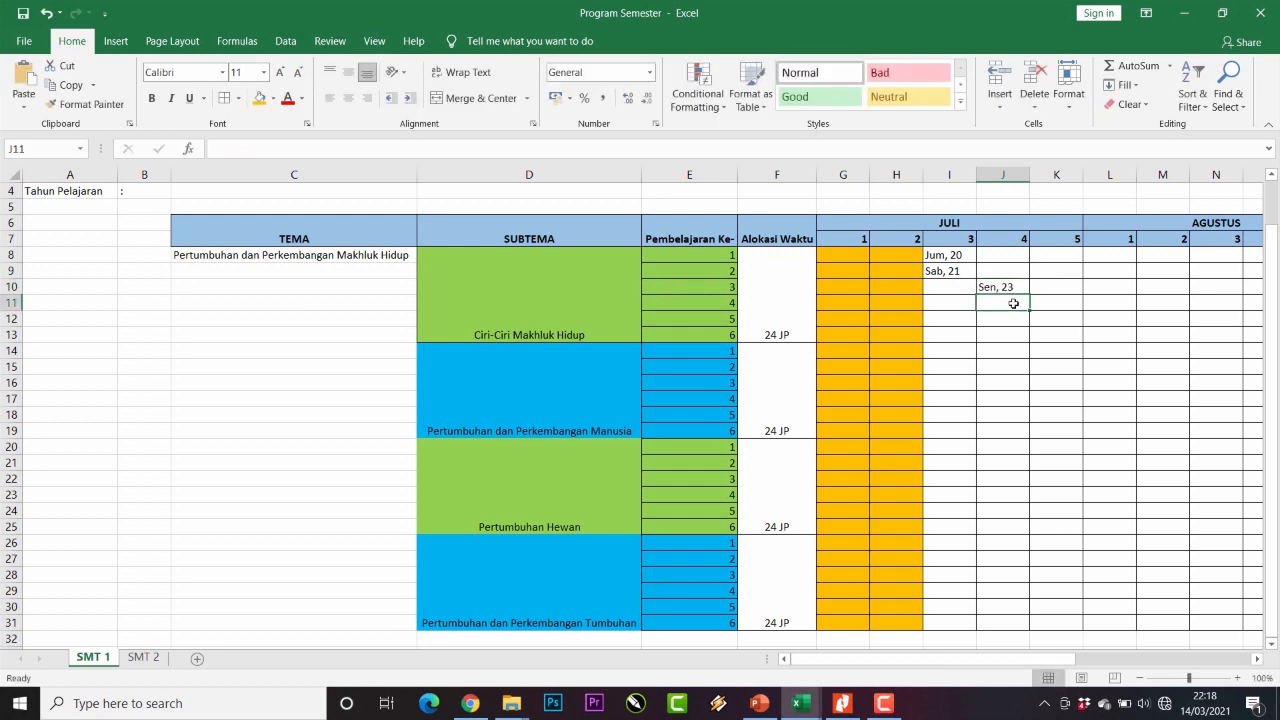
{"action": "type", "text": "Sel"}
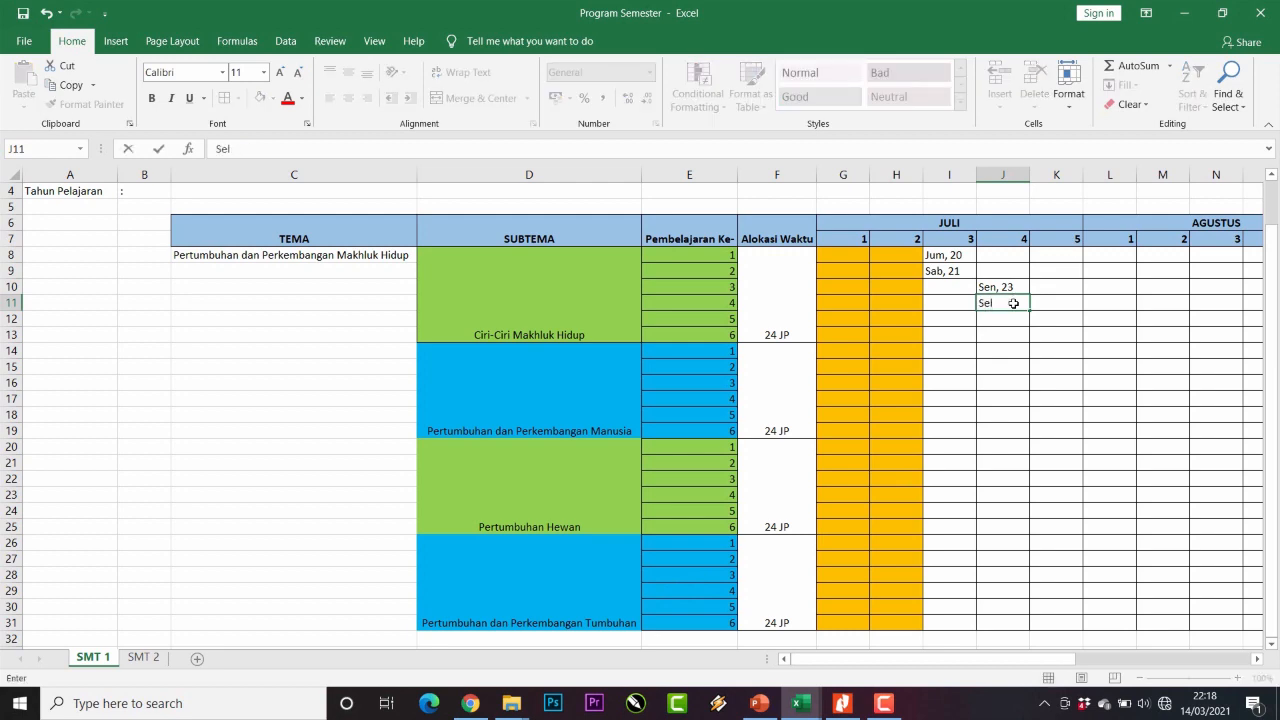
{"action": "type", "text": ", 24"}
- Consult the Chrome calendar again and enter "Rab, 25" in J12 and "Kam, 26" in J13 under Juli week 4 in Excel
{"action": "left_click", "coordinate": [470, 703]}
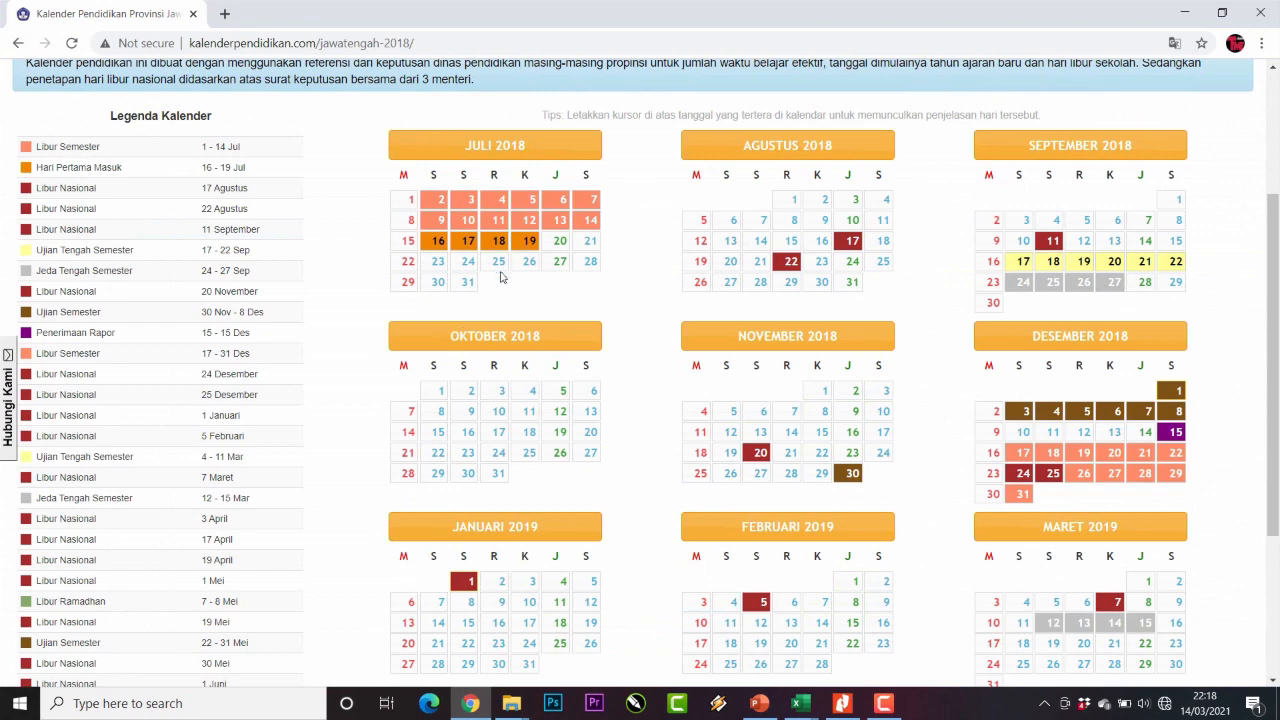
{"action": "left_click", "coordinate": [1188, 10]}
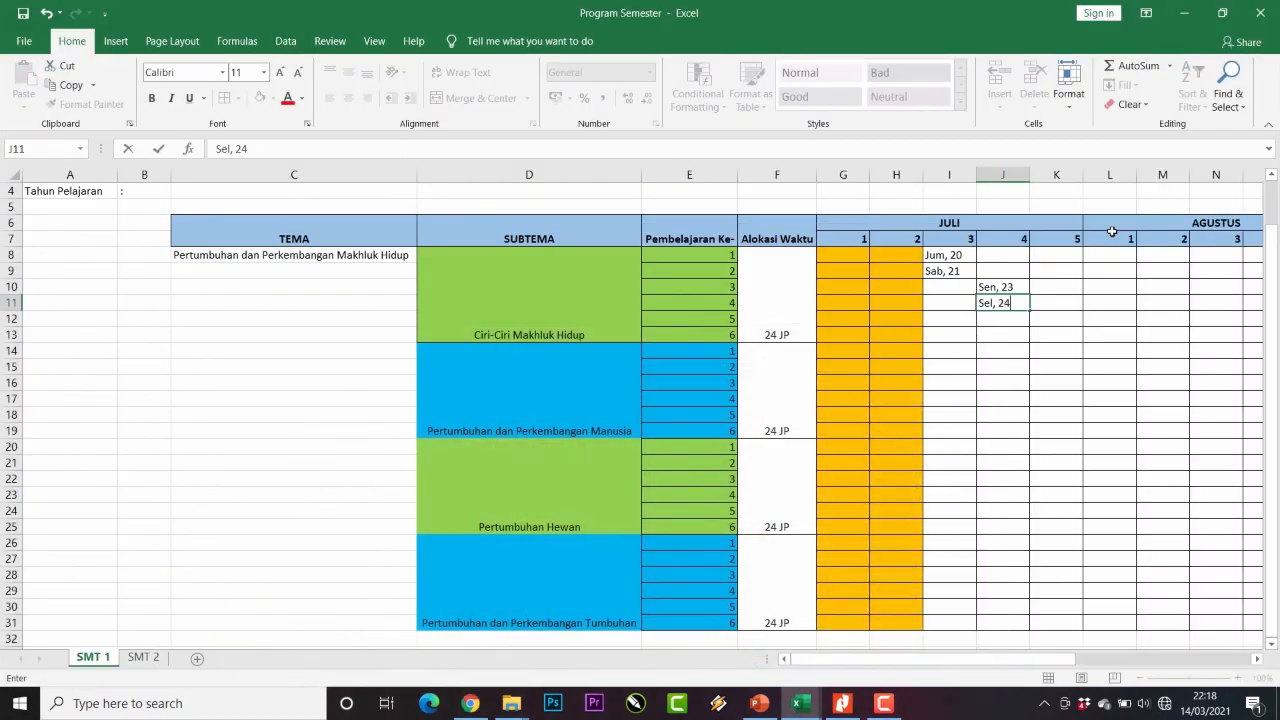
{"action": "left_click", "coordinate": [1011, 322]}
{"action": "type", "text": "Rab"}
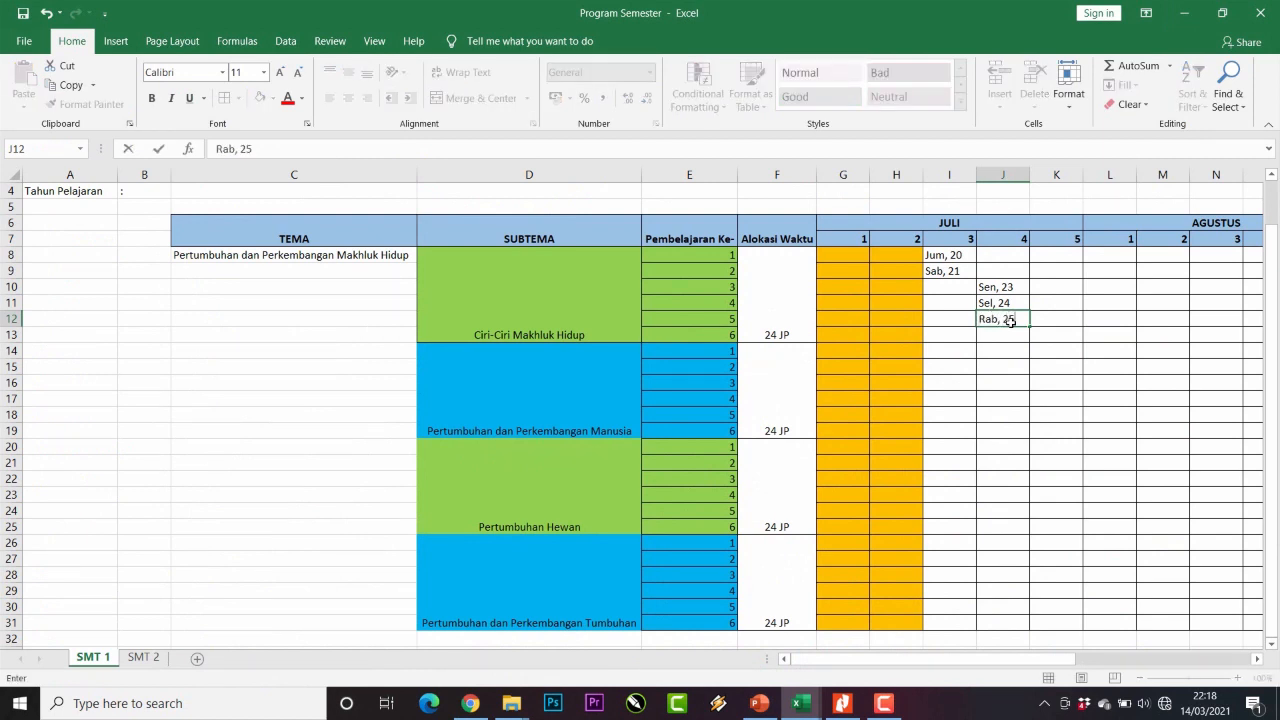
{"action": "type", "text": ", 25"}
{"action": "left_click", "coordinate": [1003, 335]}
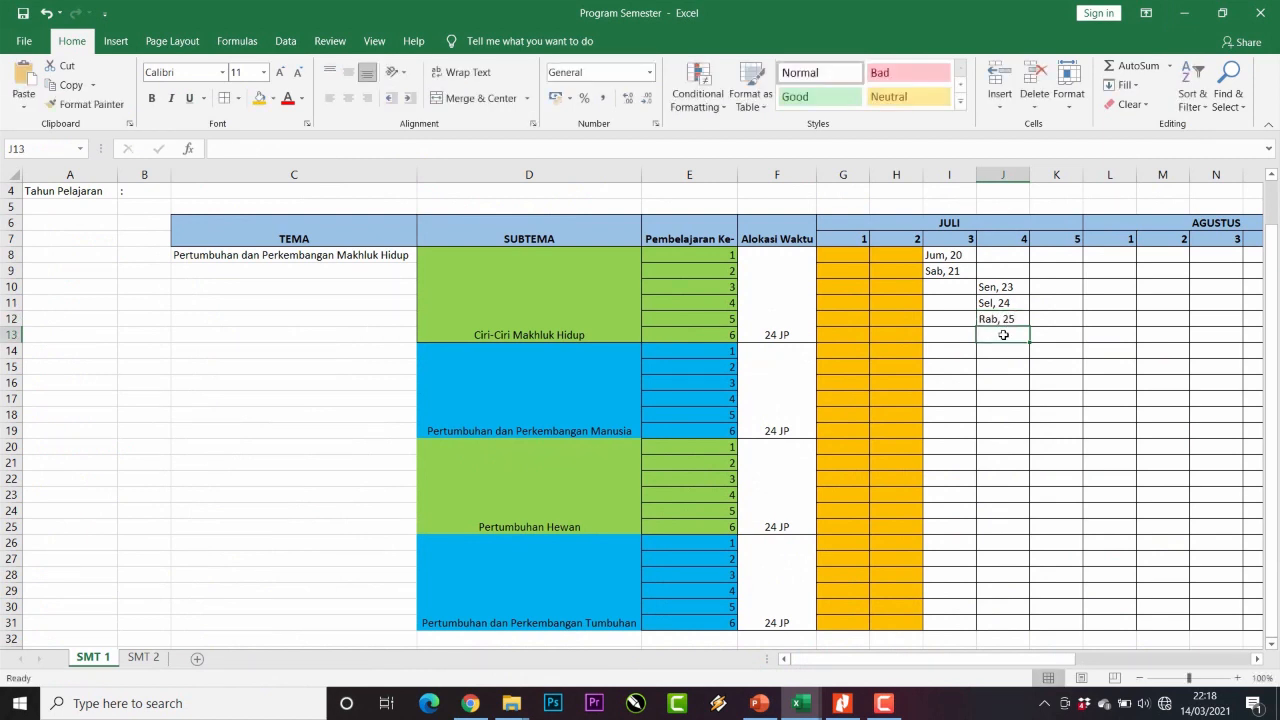
{"action": "type", "text": "Ka"}
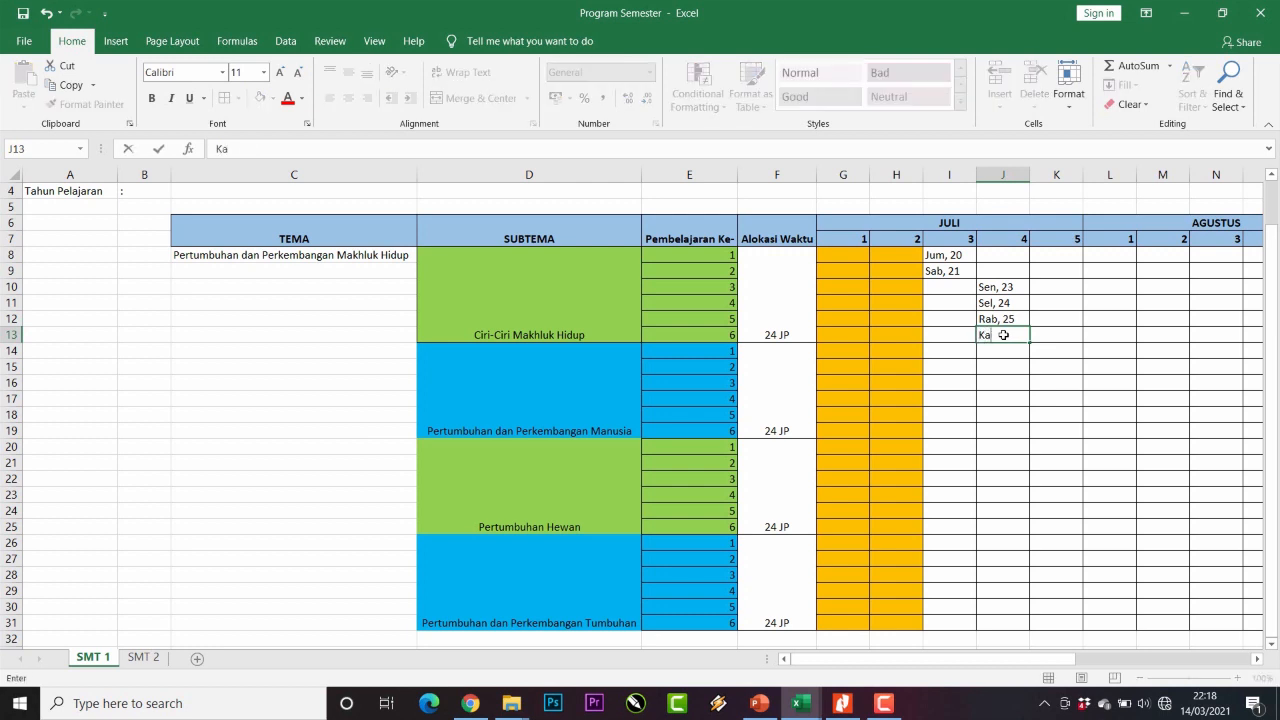
{"action": "type", "text": "m, 26"}
- Check the school days after 26 July in the Chrome calendar and return to Pembelajaran 1 of the second subtema in Excel
{"action": "left_click", "coordinate": [470, 703]}
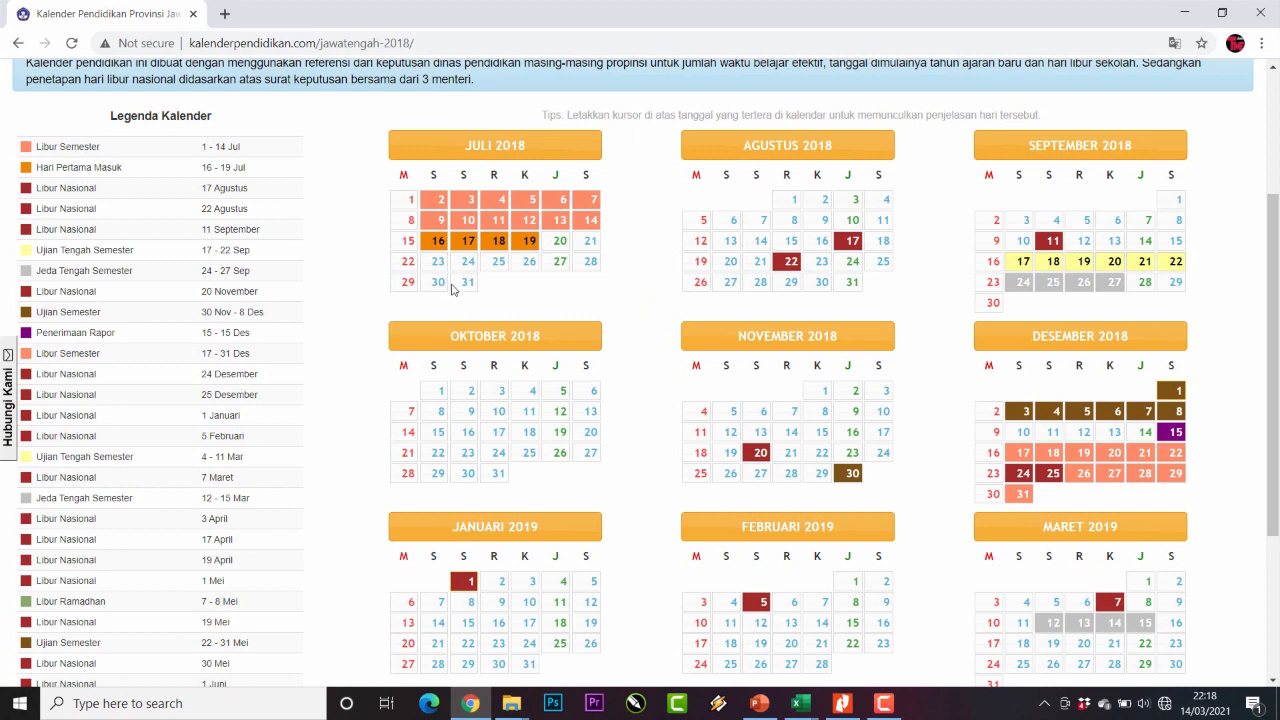
{"action": "left_click", "coordinate": [1183, 10]}
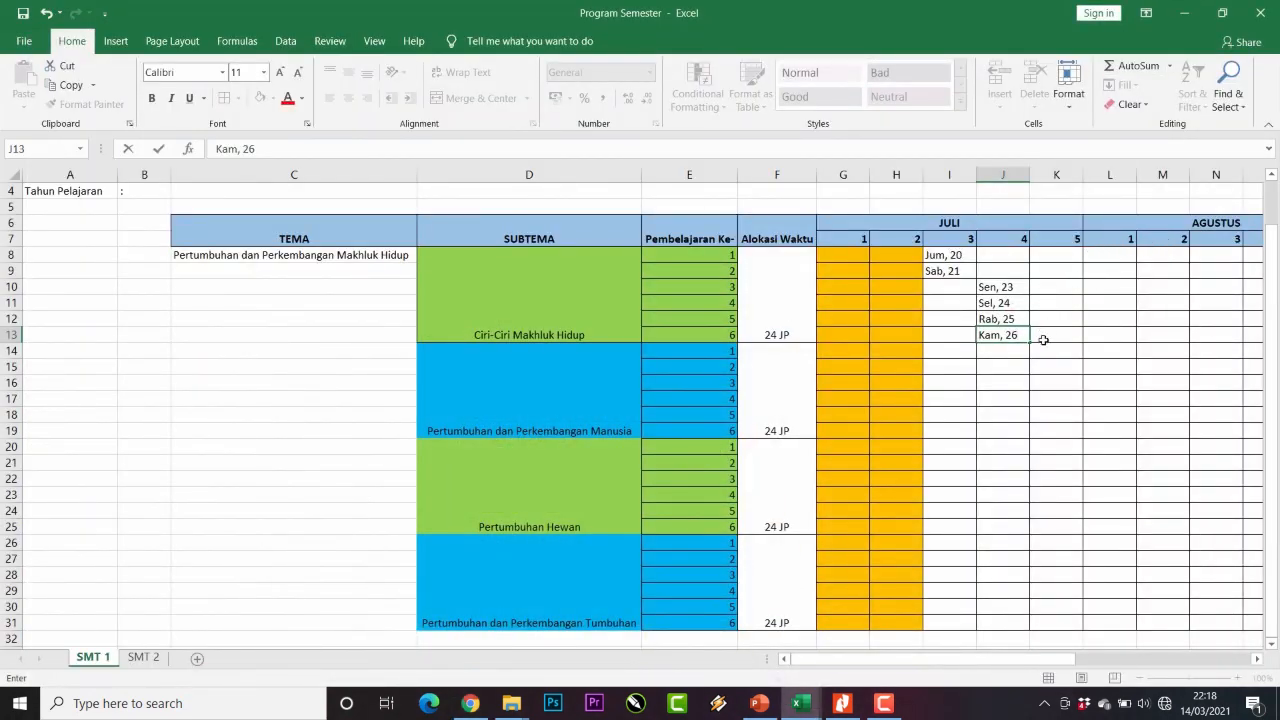
{"action": "left_click", "coordinate": [717, 357]}
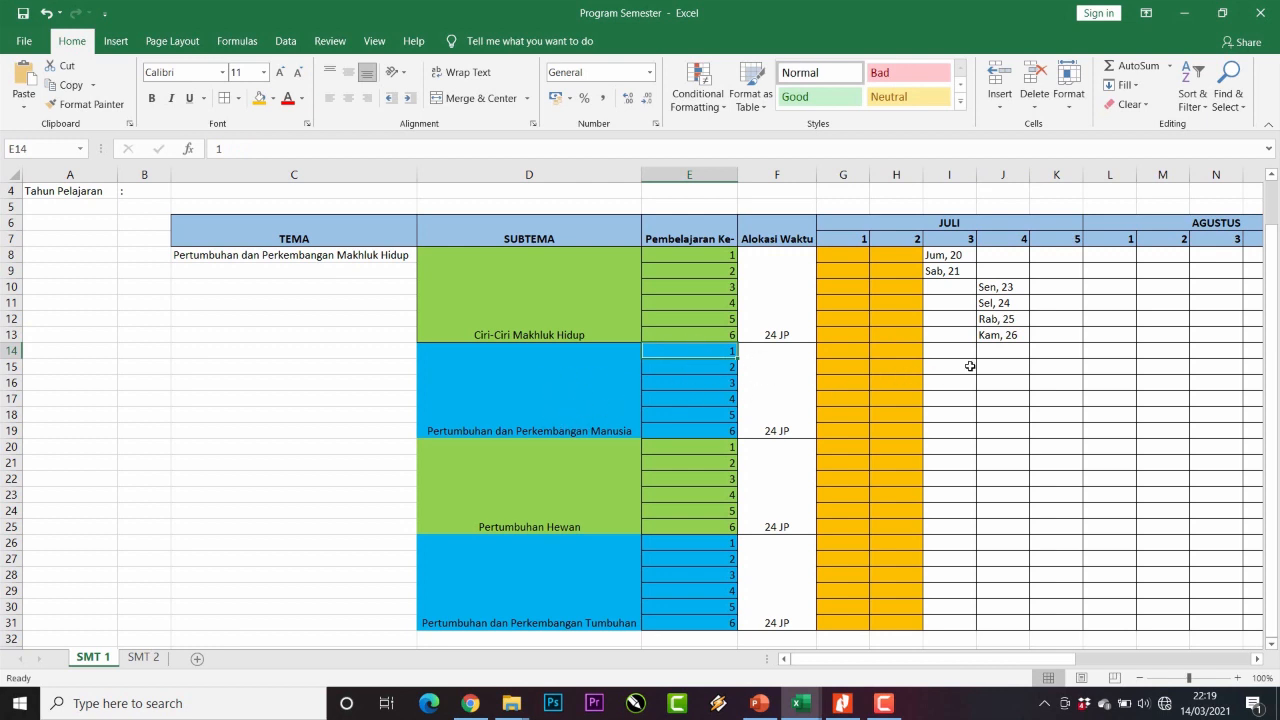
{"action": "left_click", "coordinate": [1048, 356]}
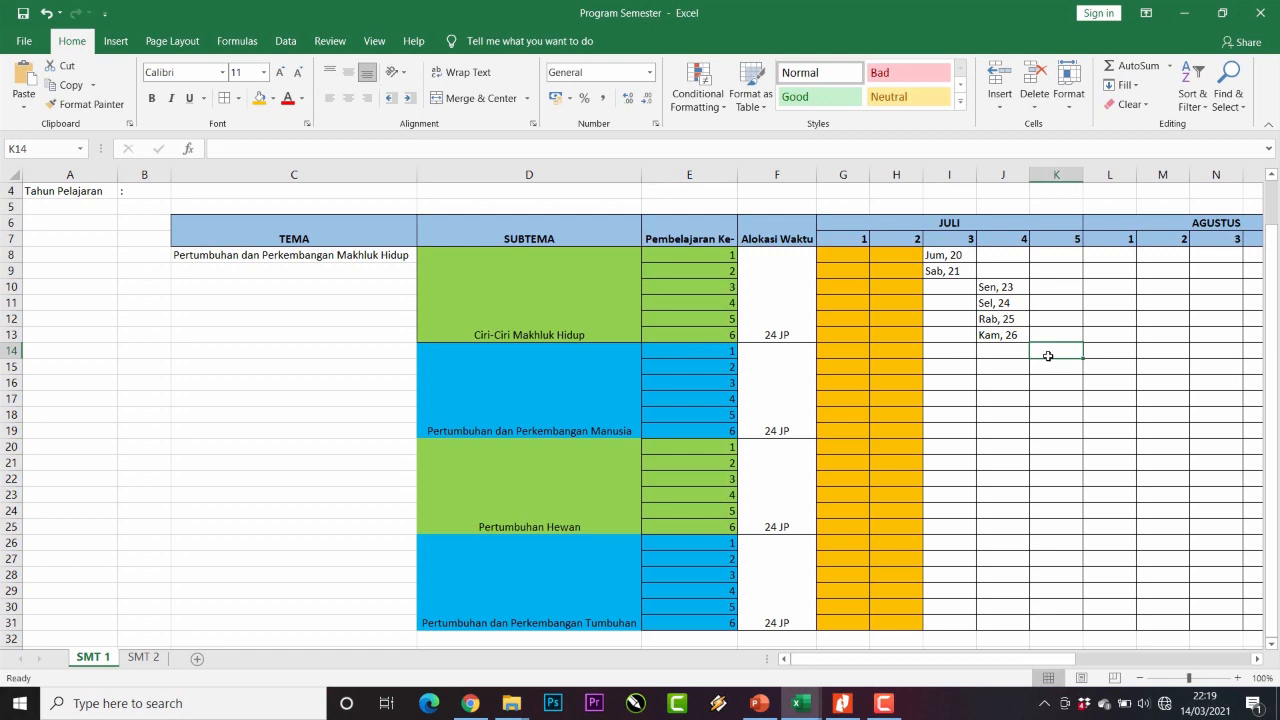
{"action": "type", "text": "Jum"}
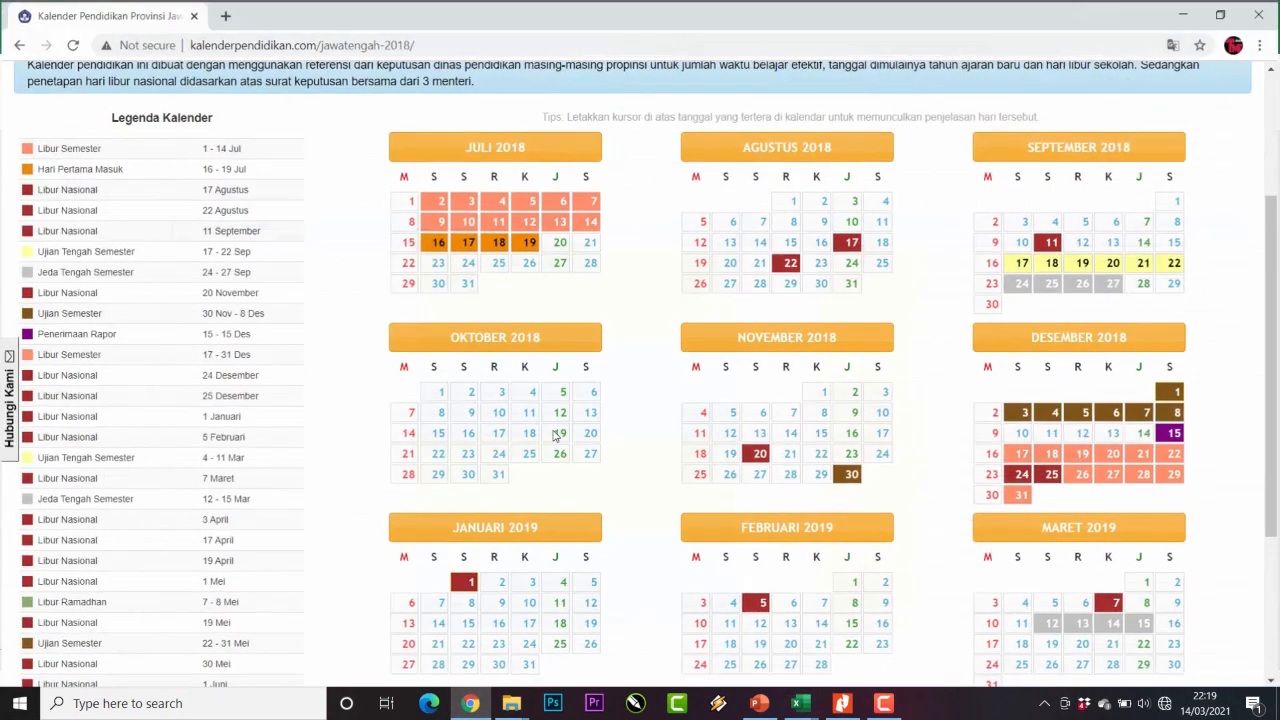
{"action": "left_click", "coordinate": [470, 703]}
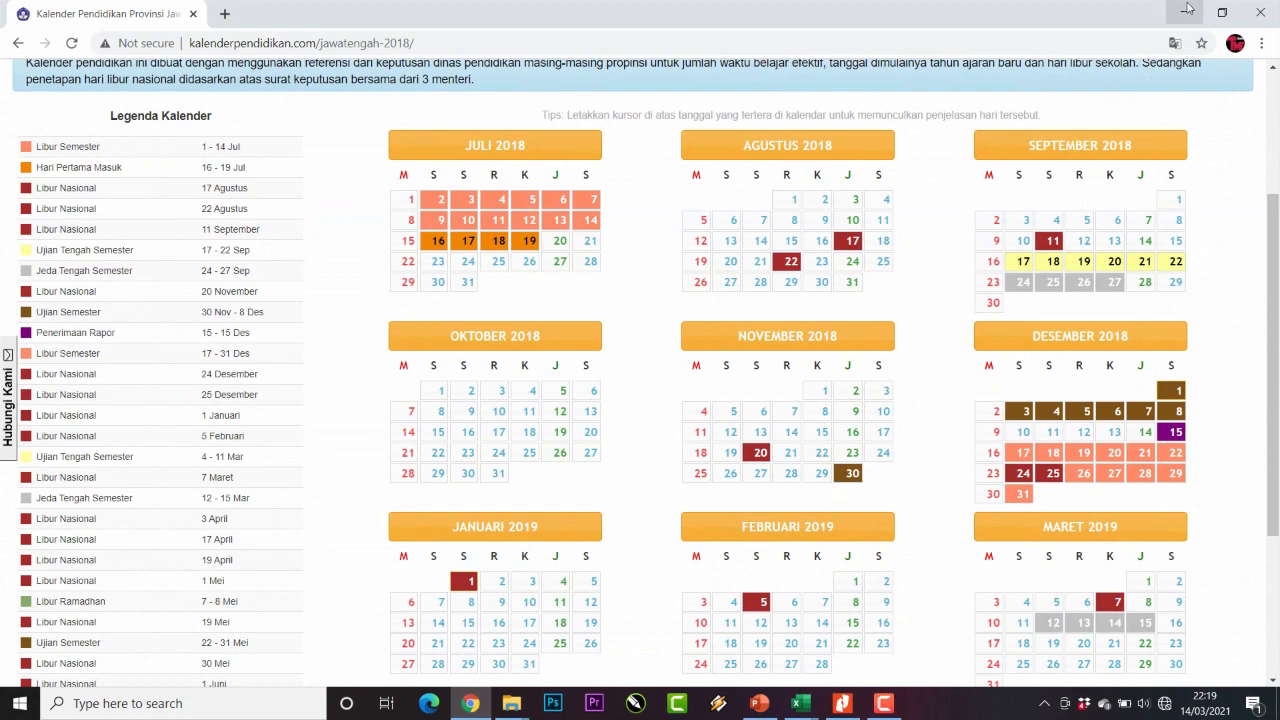
{"action": "type", "text": ","}
{"action": "left_click", "coordinate": [1187, 9]}
{"action": "left_click", "coordinate": [1062, 353]}
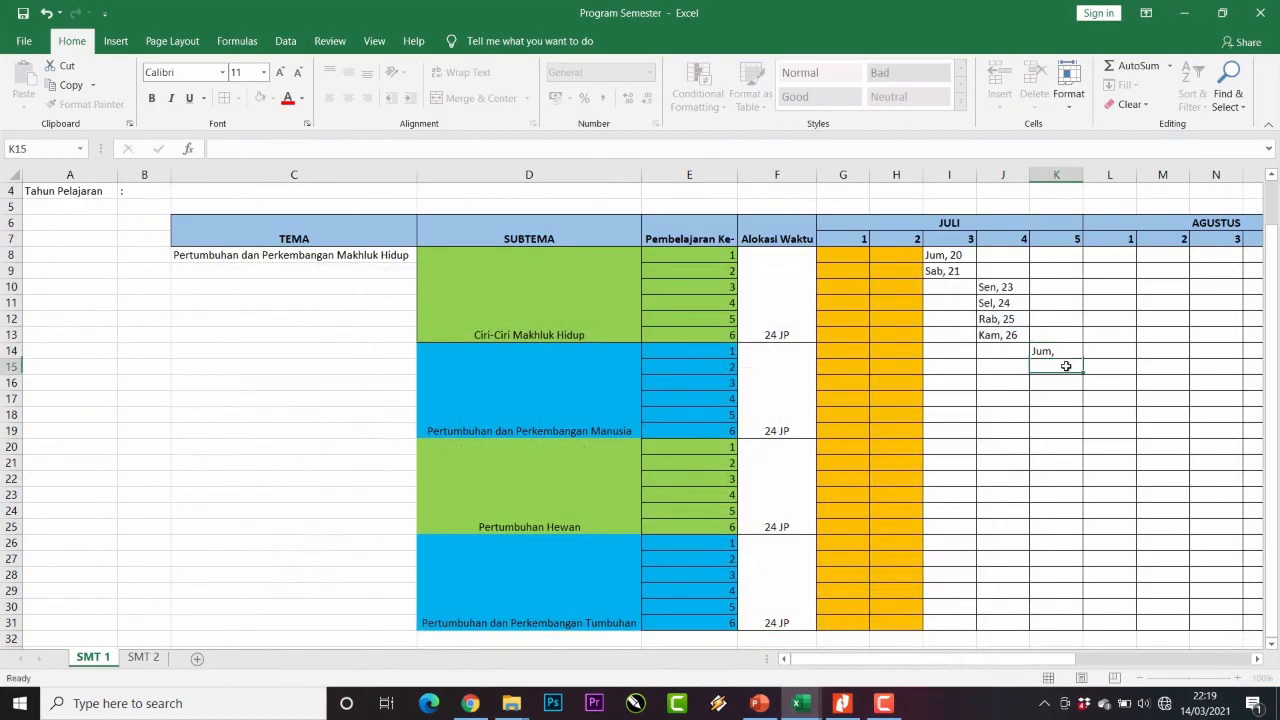
{"action": "key", "text": "Delete"}
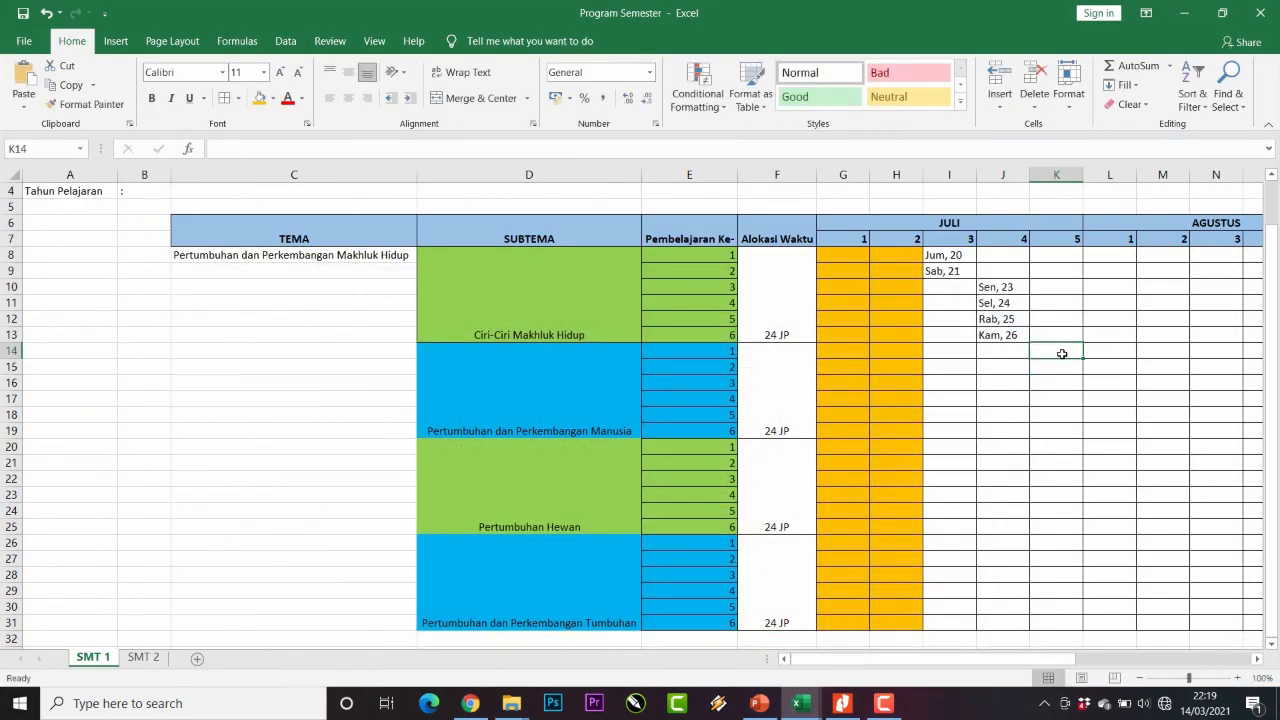
- Enter "Jum, 27" in J14 and "Sab, 28" in J15 under Juli week 4 for Pembelajaran 1 and 2 of the second subtema
{"action": "left_click", "coordinate": [1016, 356]}
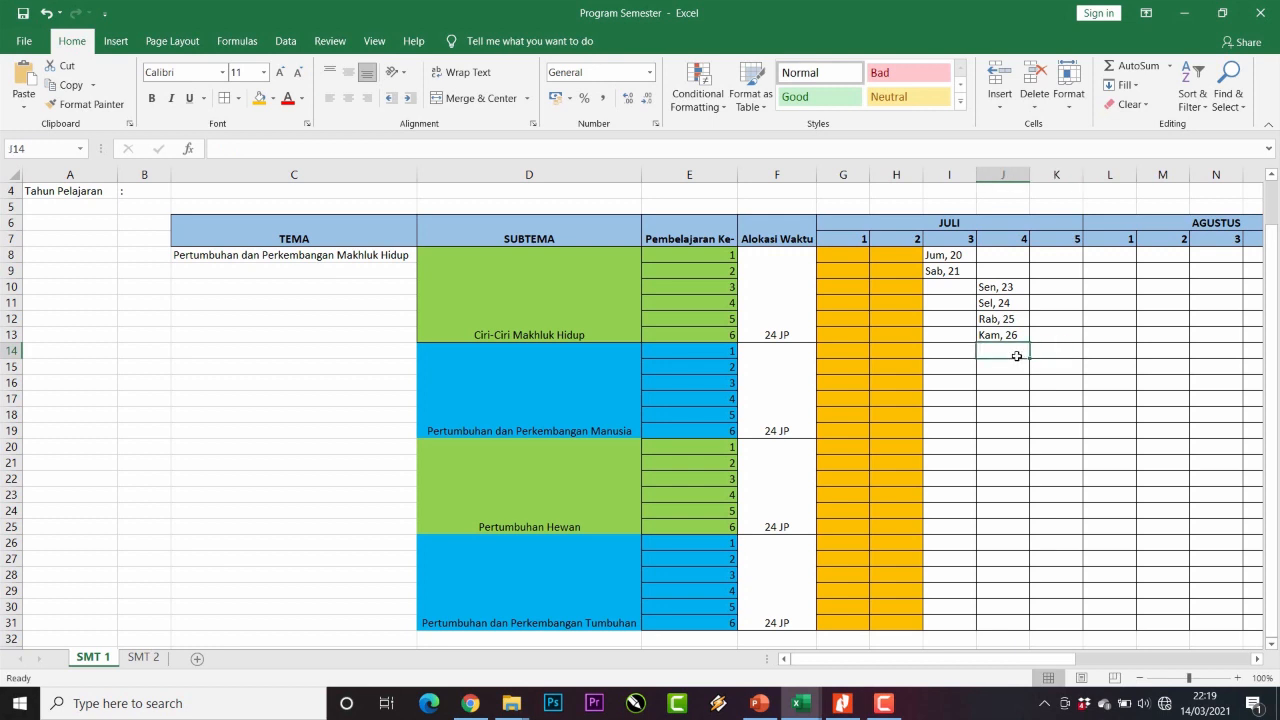
{"action": "type", "text": "Jum, 27"}
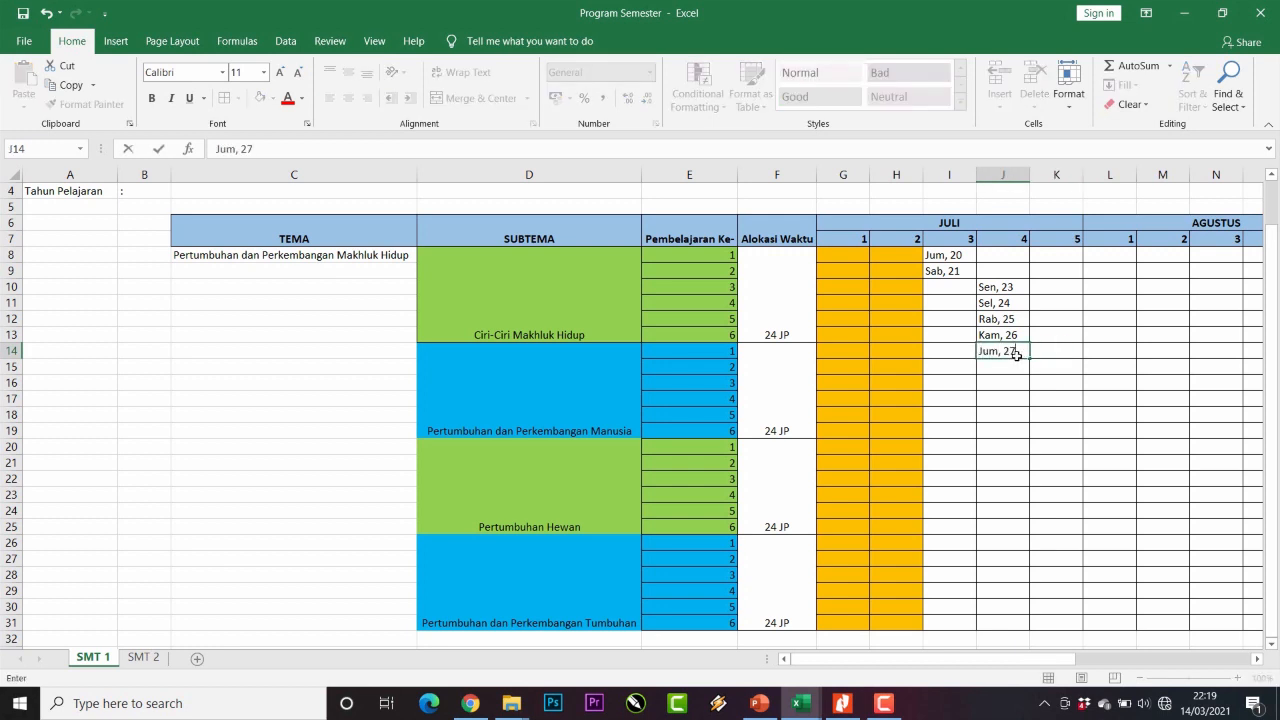
{"action": "key", "text": "Return"}
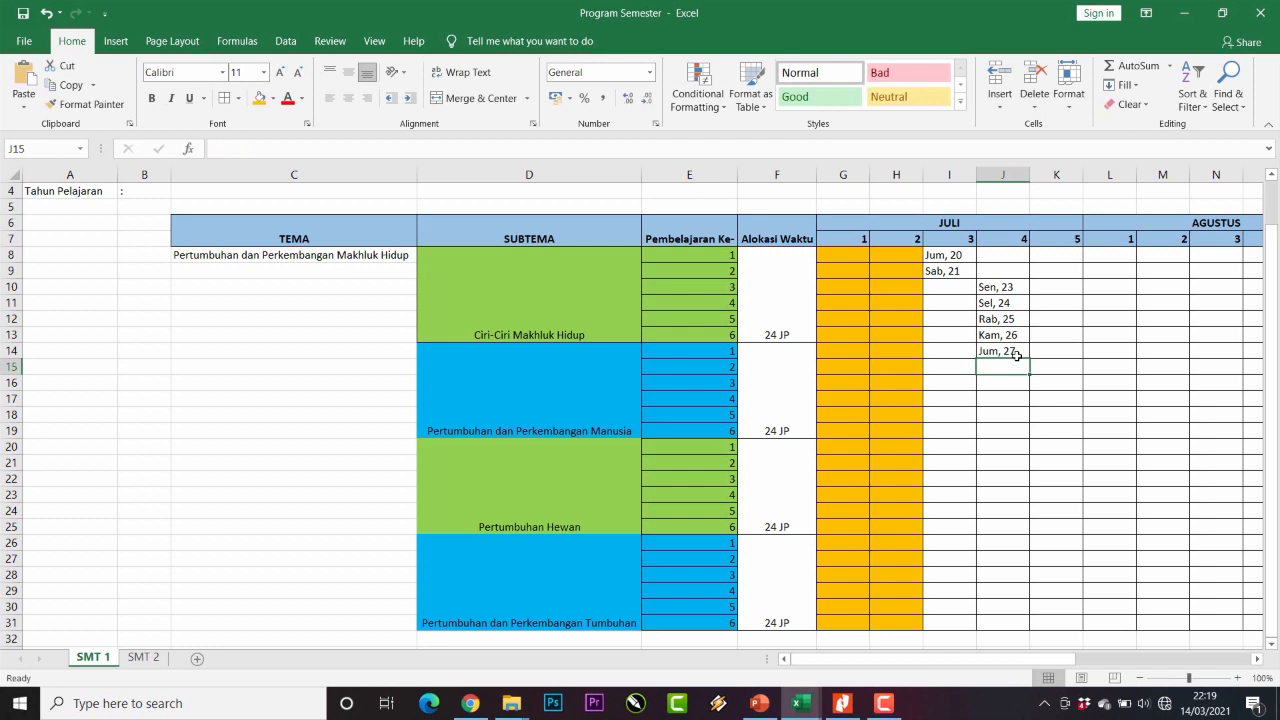
{"action": "type", "text": "Sab, "}
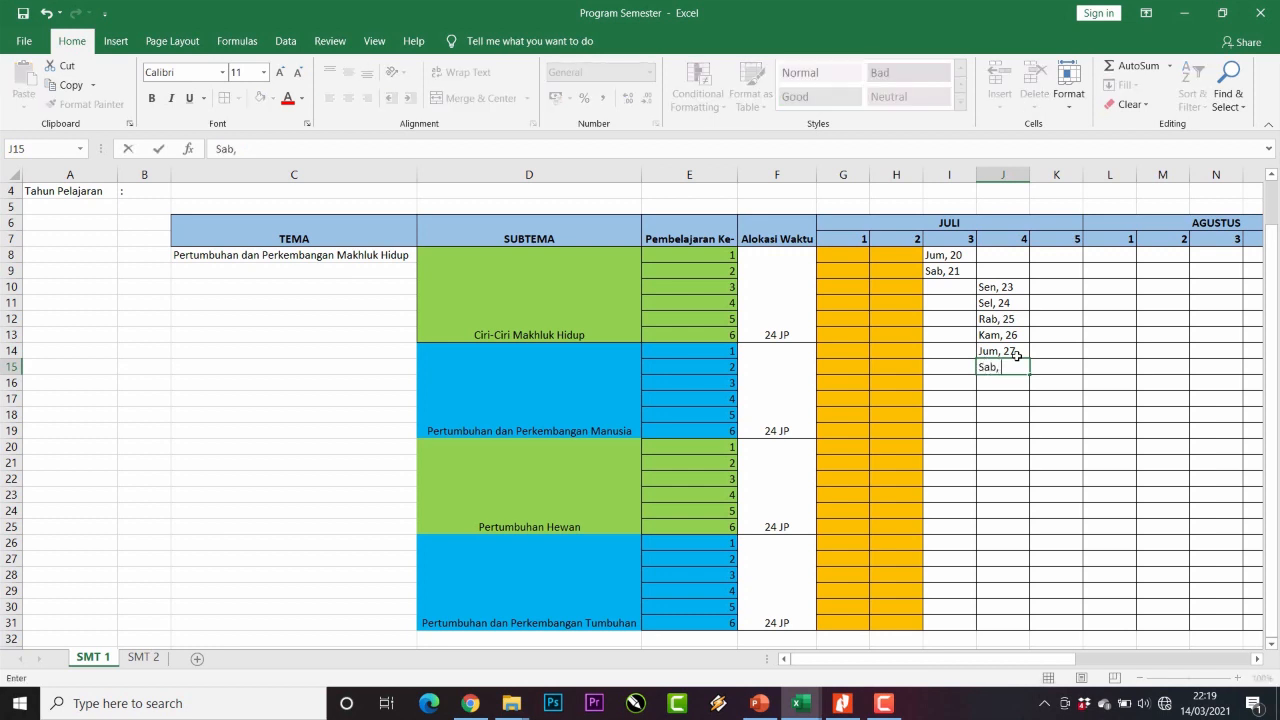
{"action": "type", "text": "28"}
{"action": "left_click", "coordinate": [706, 386]}
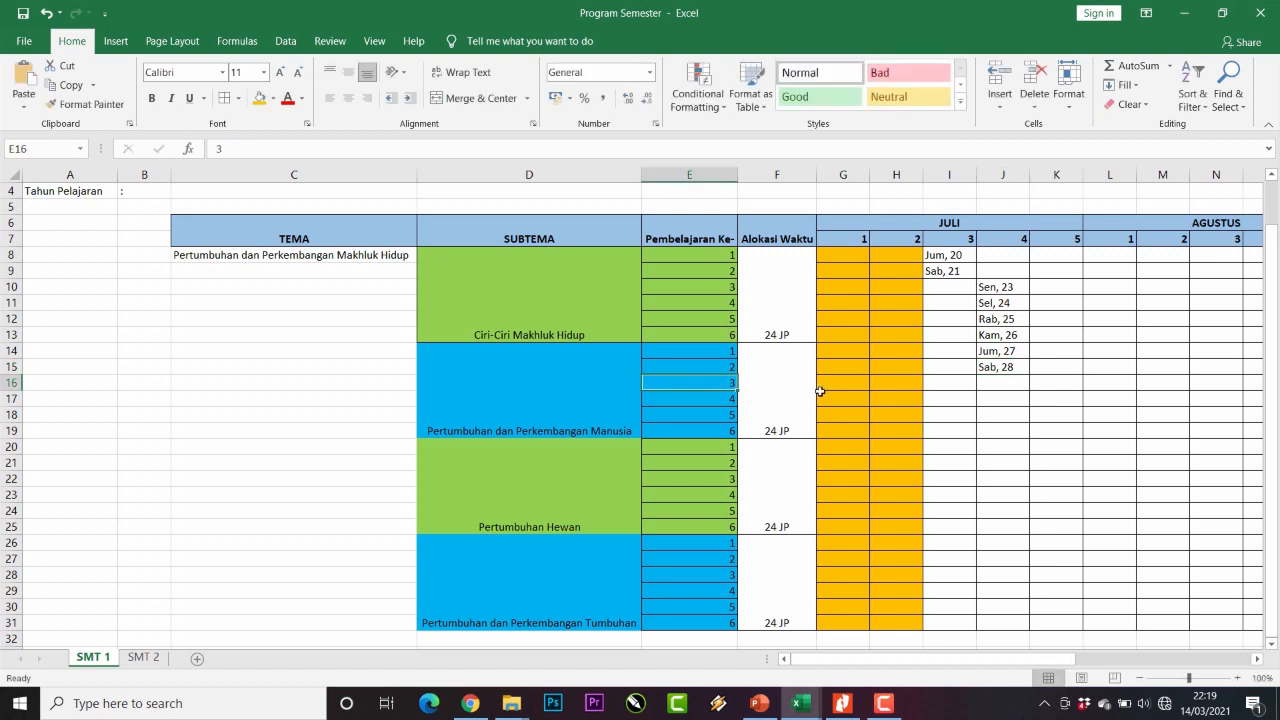
- Enter "Sen. 30" in K16 and "Sel, 31" in K17 under Juli week 5, and check the end of July in the Chrome calendar
{"action": "left_click", "coordinate": [1051, 386]}
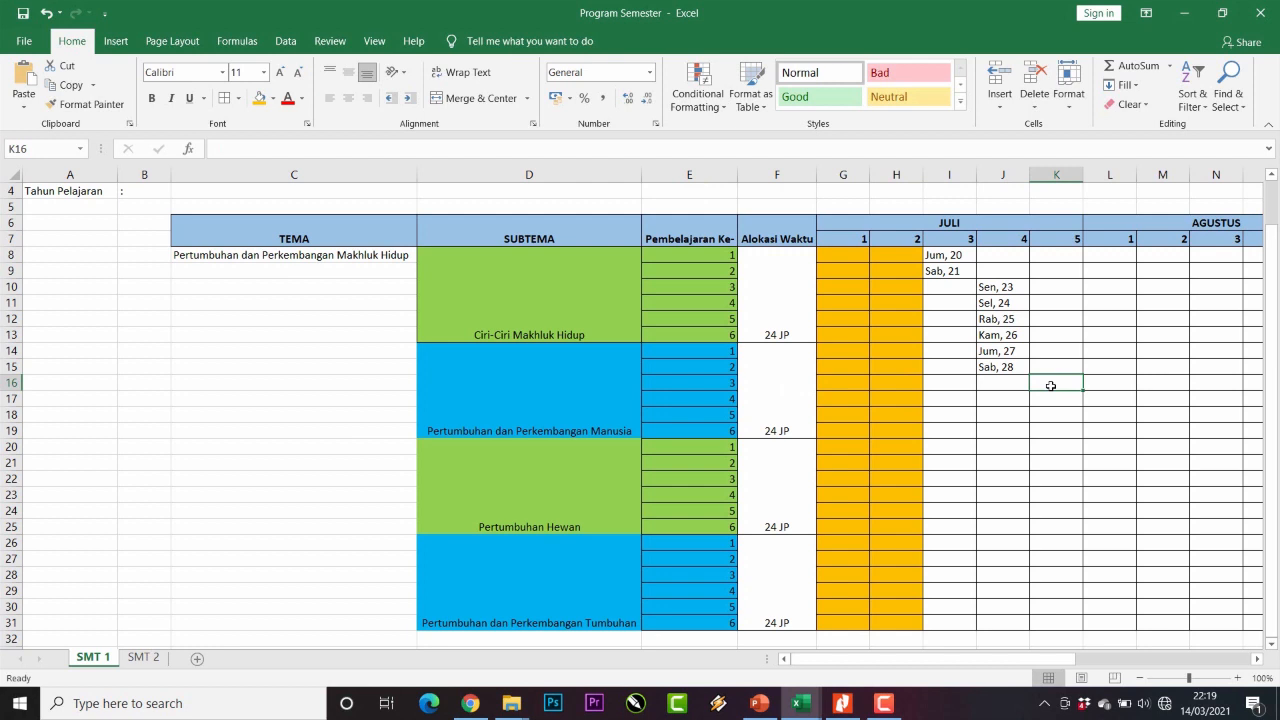
{"action": "type", "text": "Sen"}
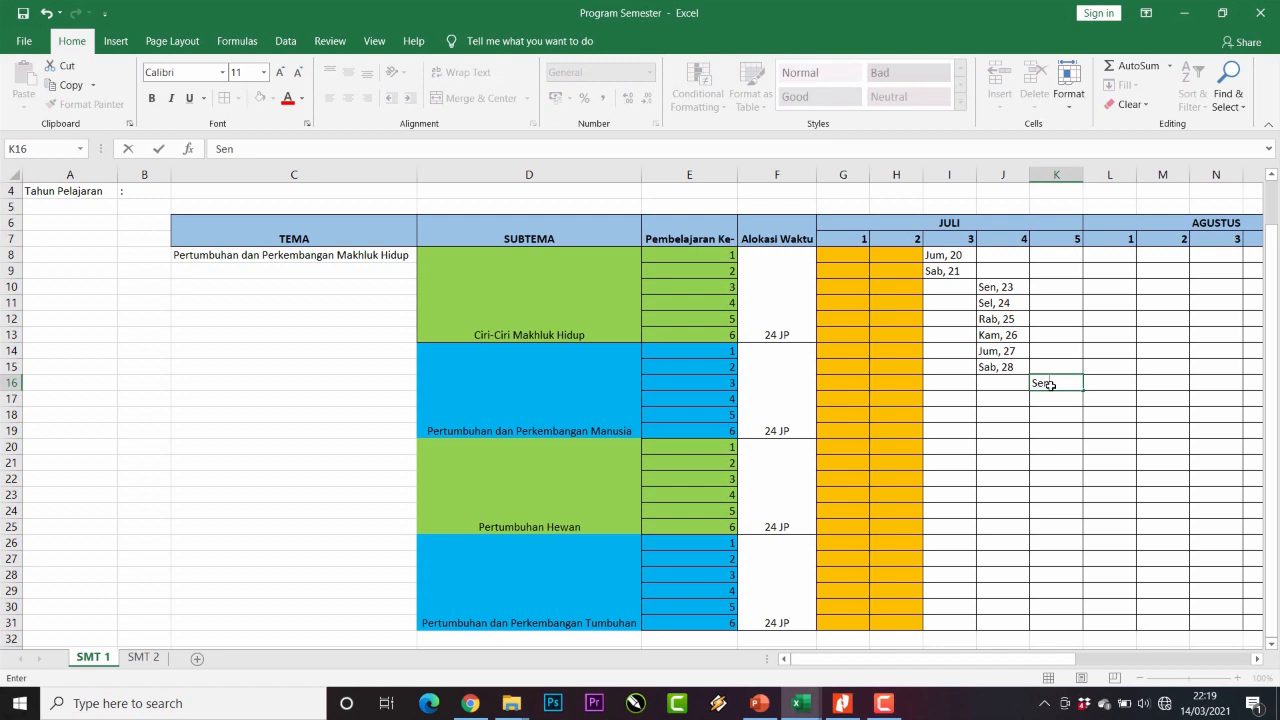
{"action": "type", "text": ". 30"}
{"action": "key", "text": "Return"}
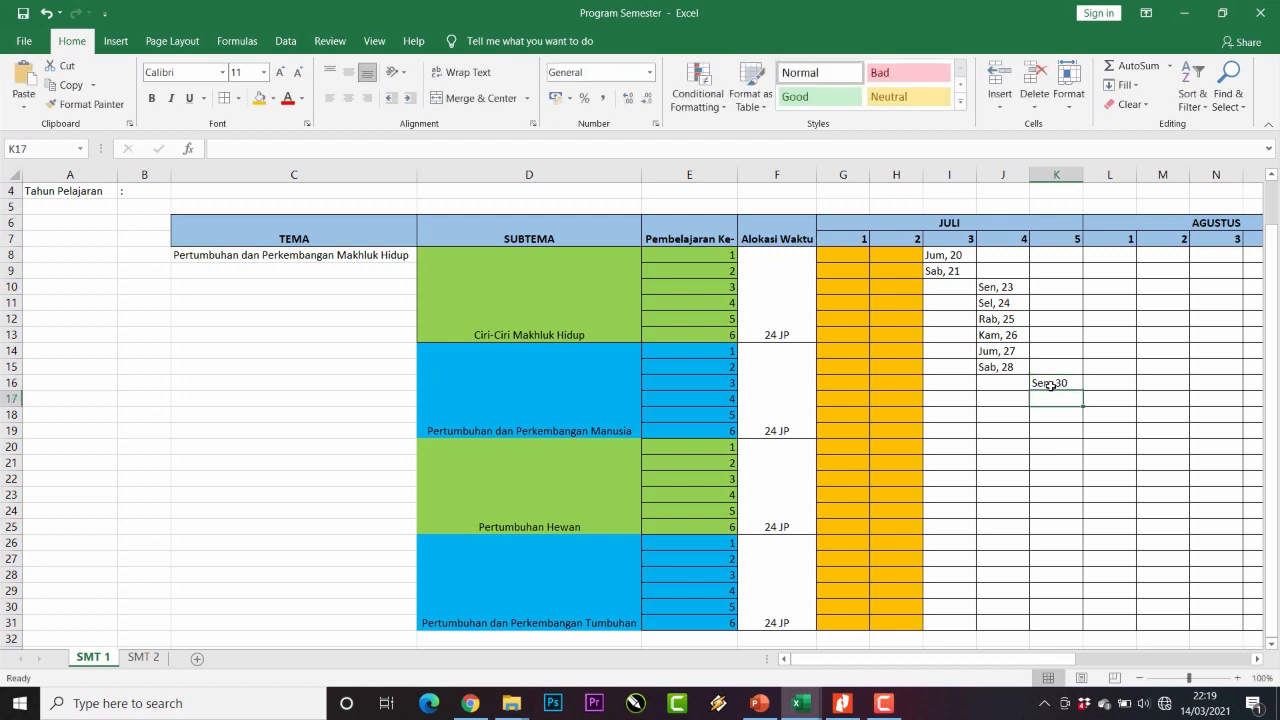
{"action": "type", "text": "Sel,"}
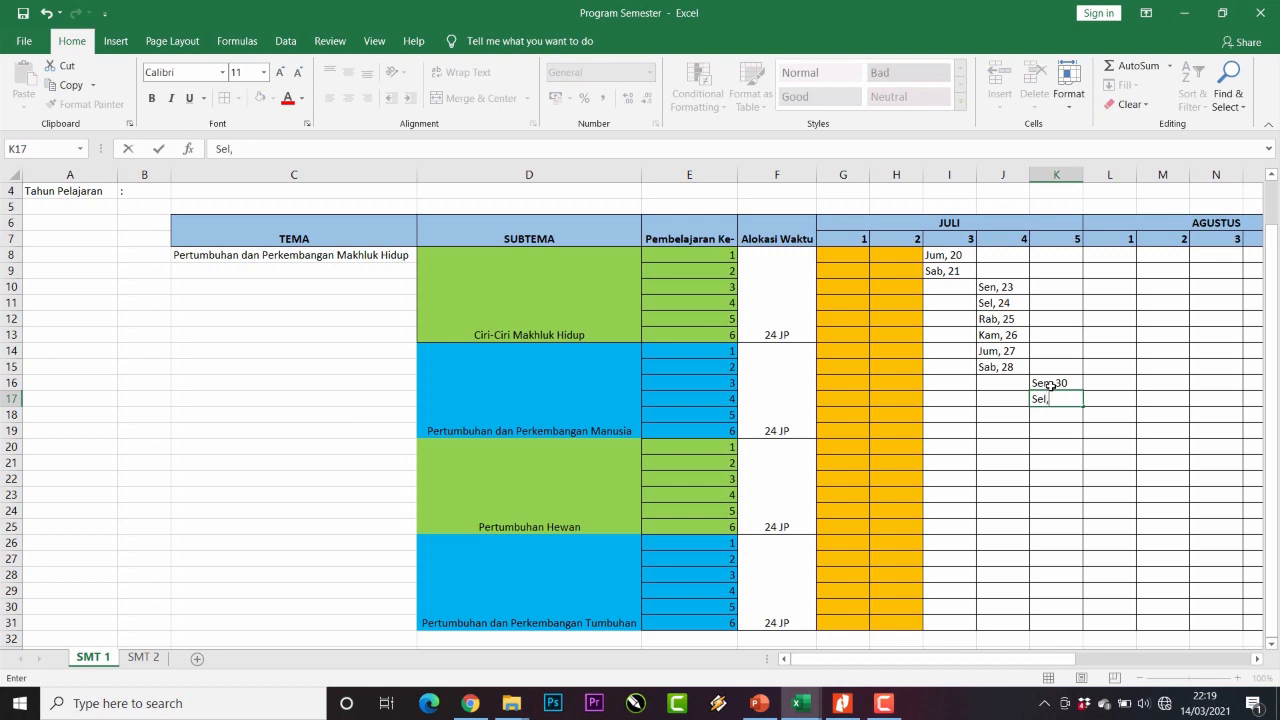
{"action": "type", "text": " 31"}
{"action": "left_click", "coordinate": [483, 713]}
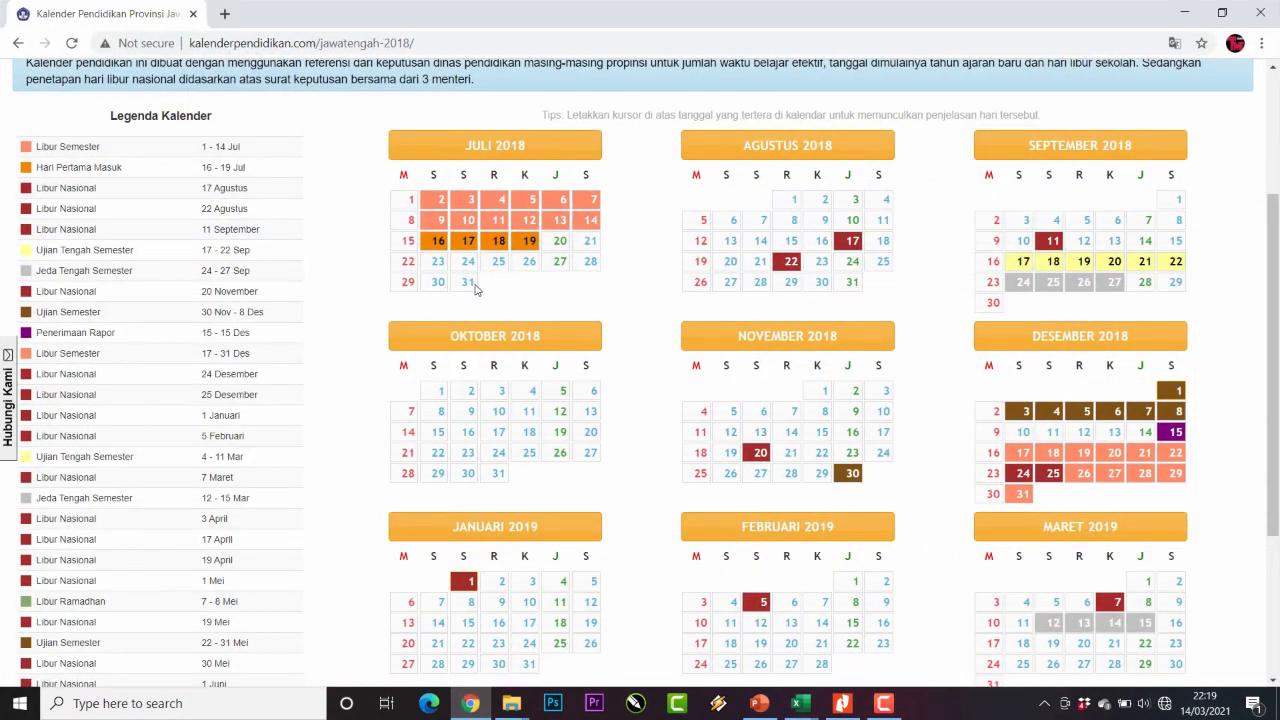
{"action": "left_click", "coordinate": [1184, 12]}
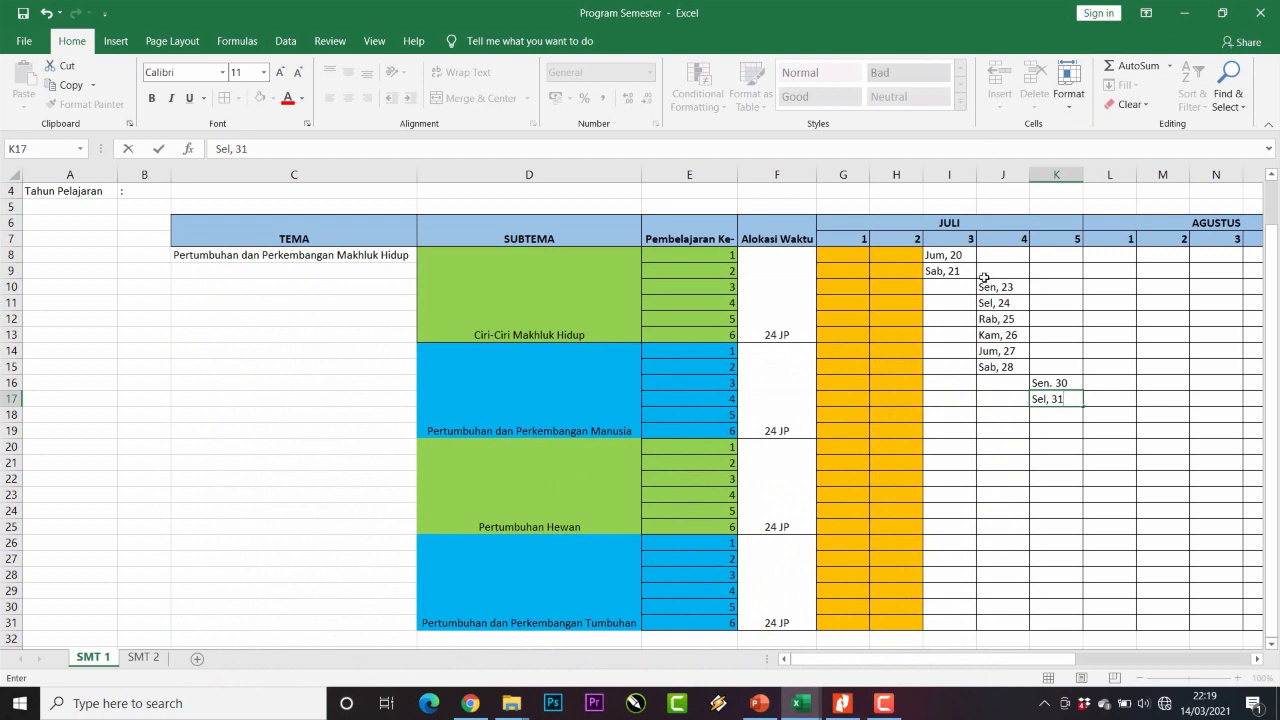
- Go through all the lesson dates scheduled under Juli one by one, from I8 to K17, to count the teaching days
{"action": "left_click", "coordinate": [965, 258]}
{"action": "left_click", "coordinate": [967, 271]}
{"action": "left_click", "coordinate": [1008, 287]}
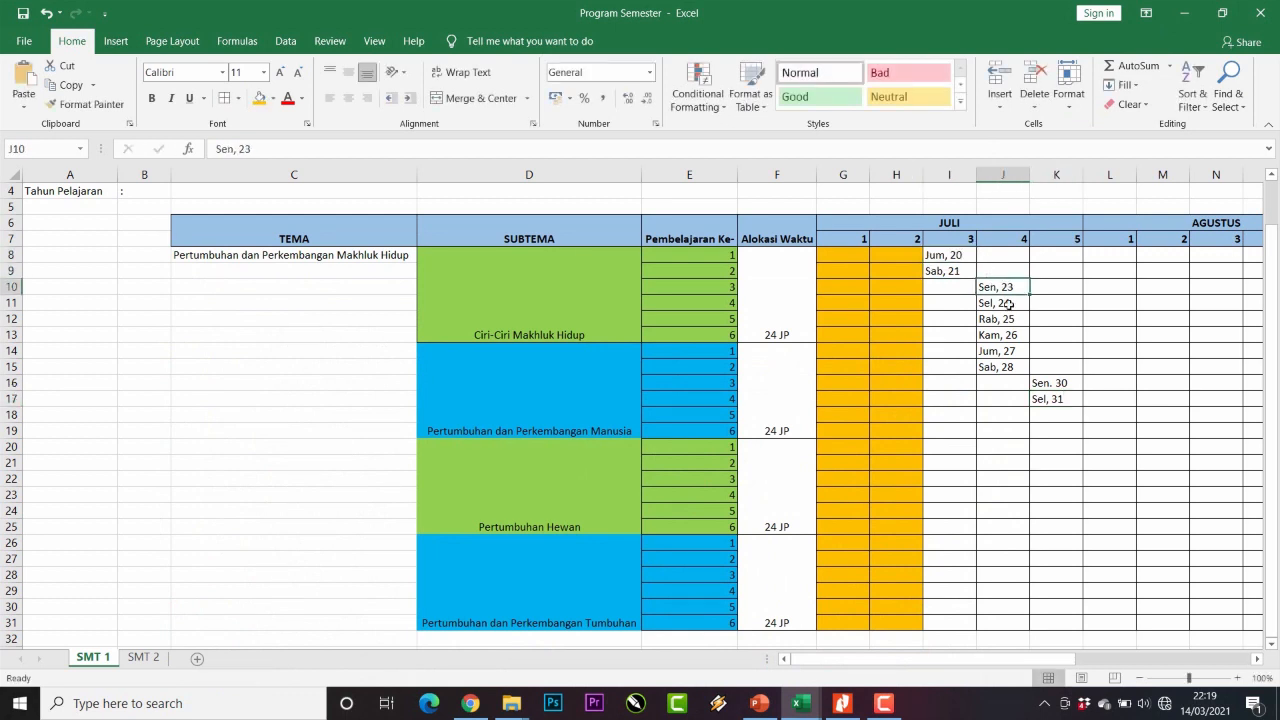
{"action": "left_click", "coordinate": [1008, 303]}
{"action": "left_click", "coordinate": [1009, 319]}
{"action": "left_click", "coordinate": [1010, 336]}
{"action": "left_click", "coordinate": [1008, 351]}
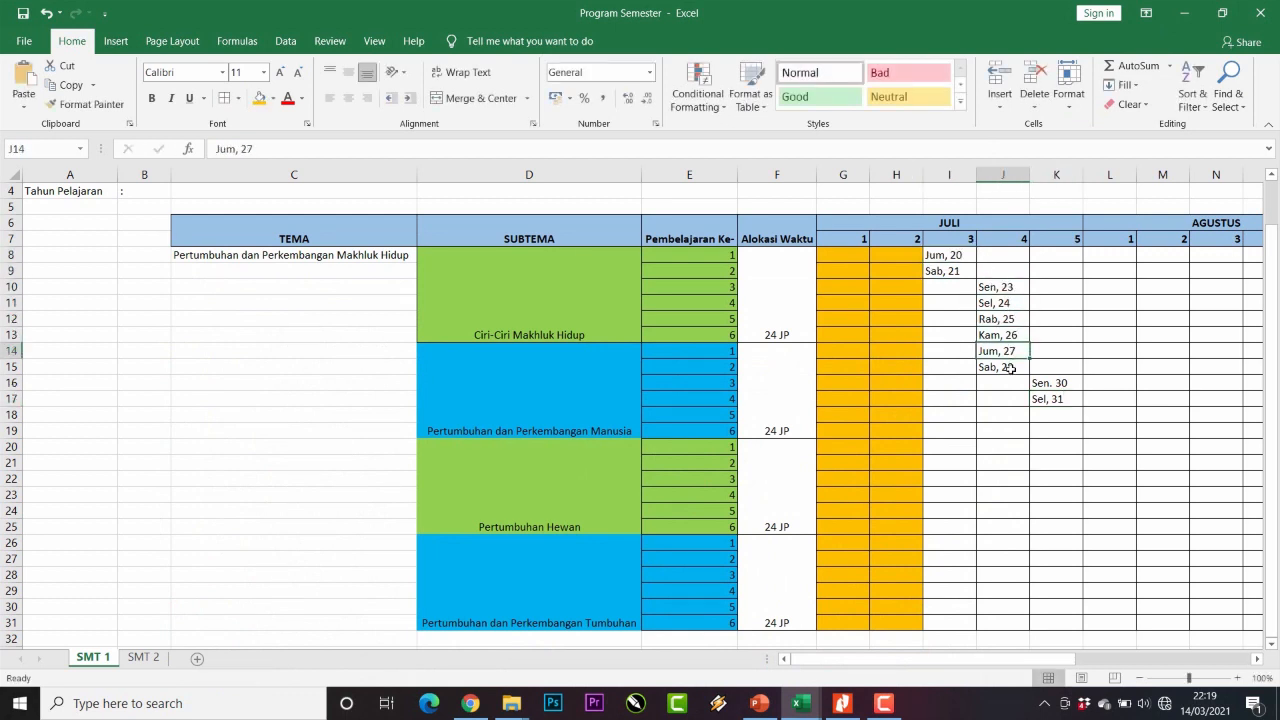
{"action": "left_click", "coordinate": [1008, 367]}
{"action": "left_click", "coordinate": [1056, 383]}
{"action": "left_click", "coordinate": [1064, 399]}
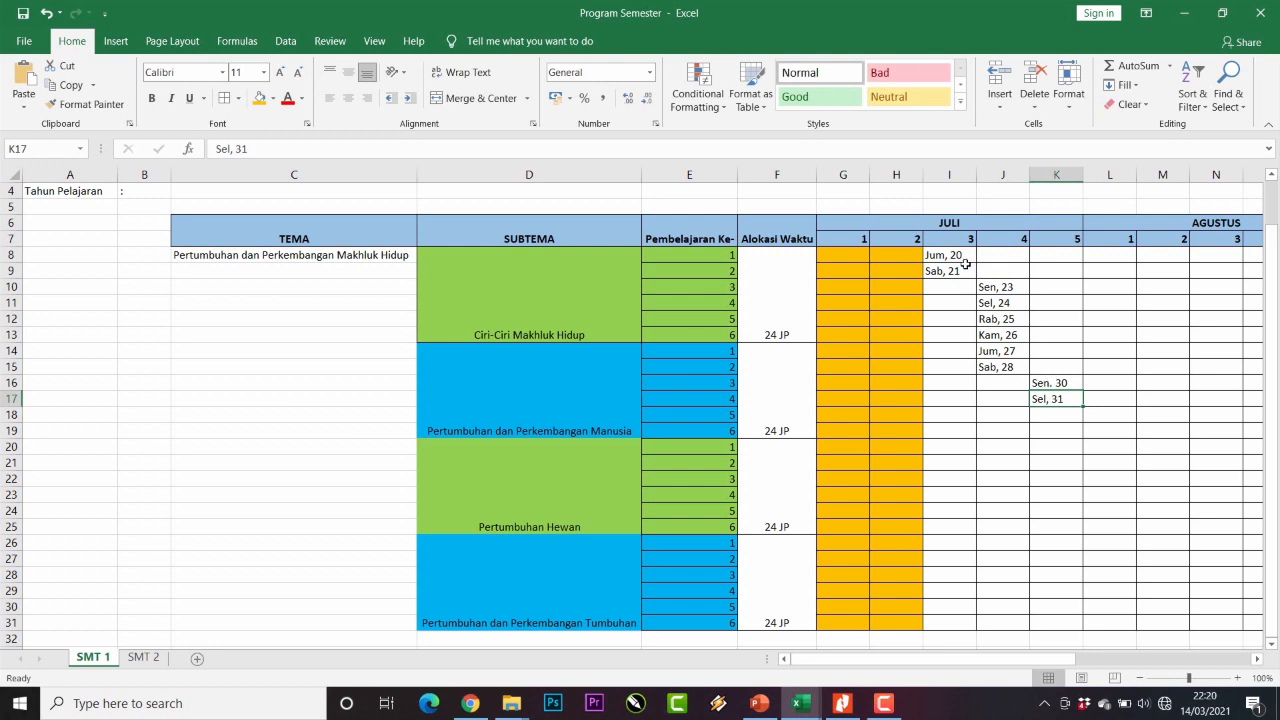
{"action": "left_click_drag", "start_coordinate": [950, 258], "coordinate": [1058, 414]}
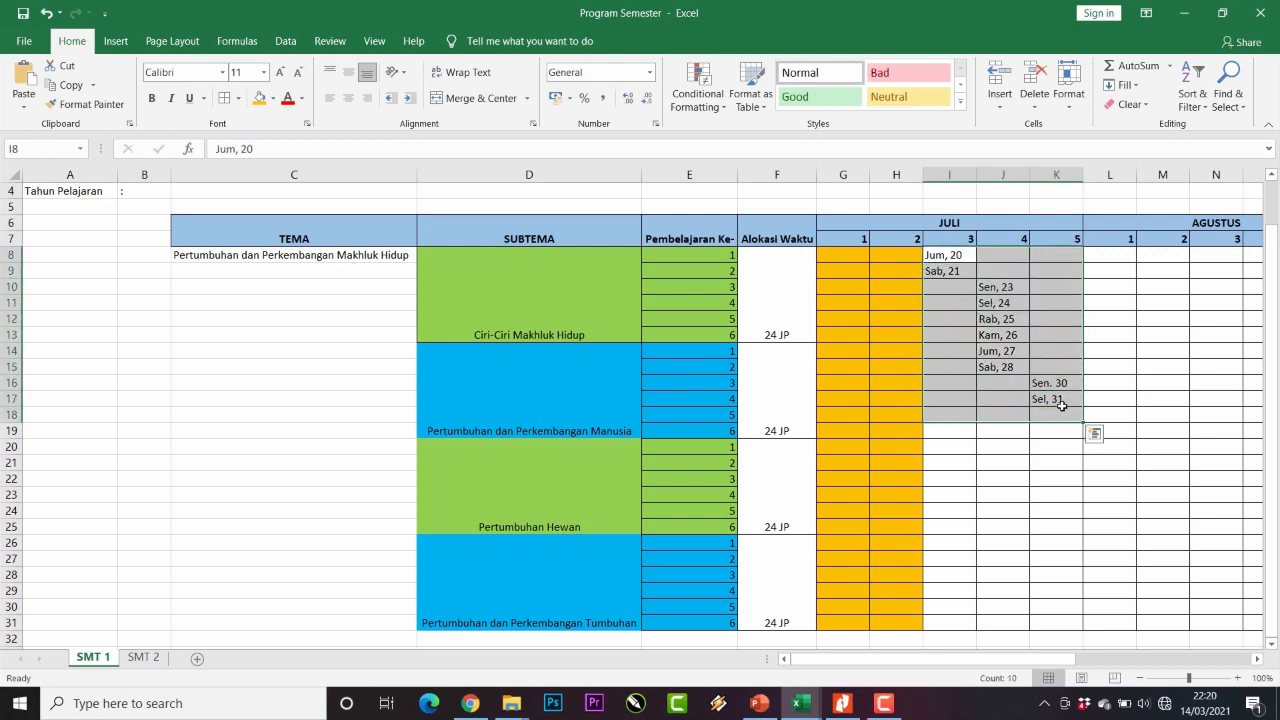
- Switch to the Menghitung Minggu Efektif Belajar workbook, check the HES value for Juli 2018, and return to Program Semester
{"action": "left_click", "coordinate": [812, 705]}
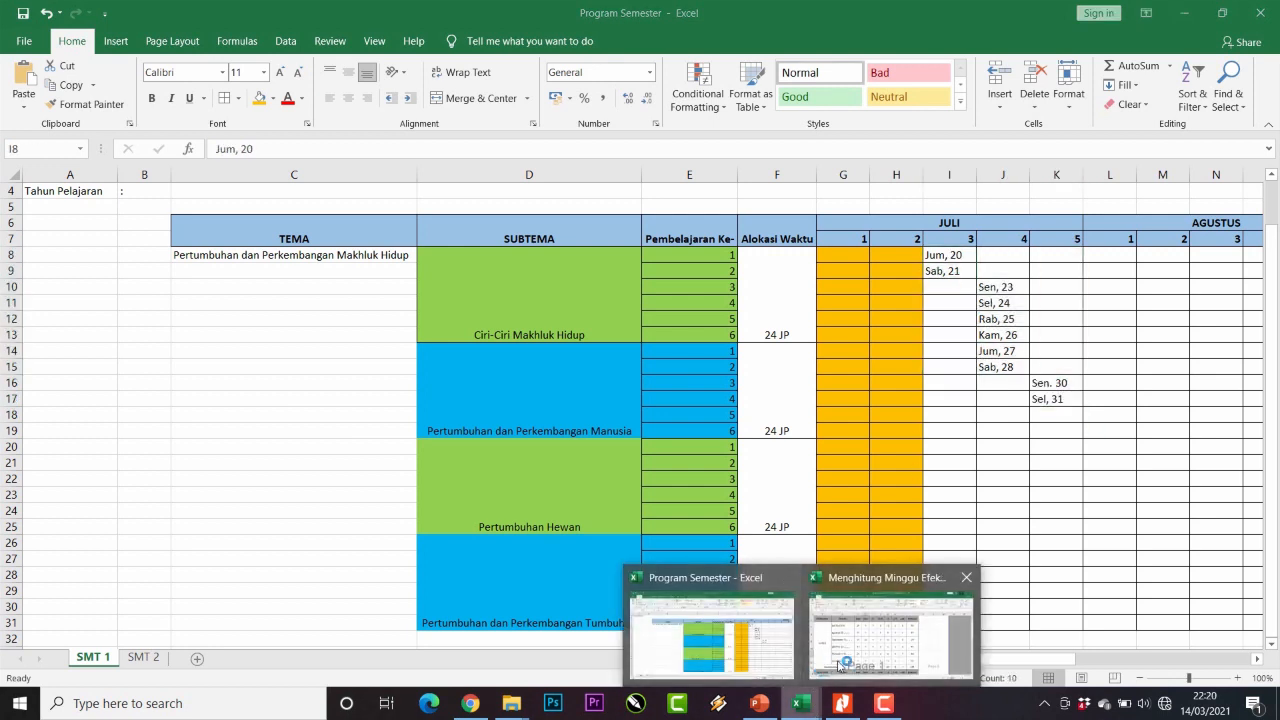
{"action": "left_click", "coordinate": [845, 665]}
{"action": "left_click", "coordinate": [390, 272]}
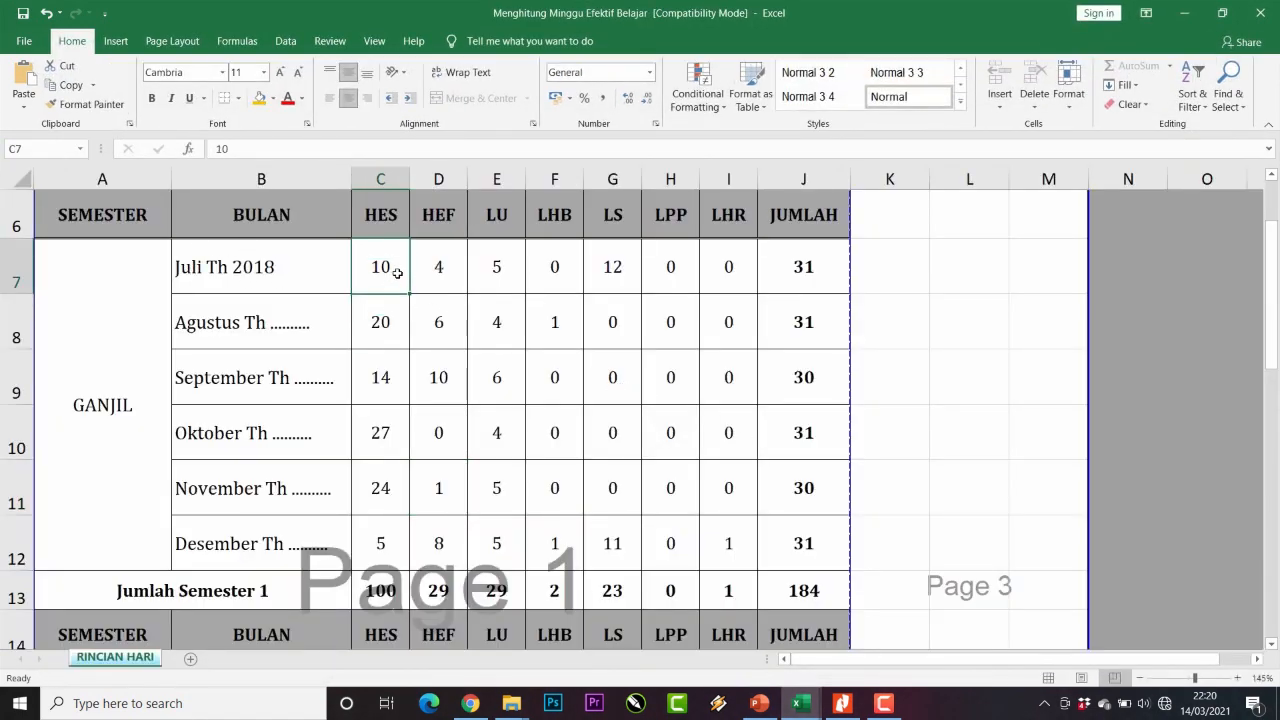
{"action": "left_click", "coordinate": [1196, 16]}
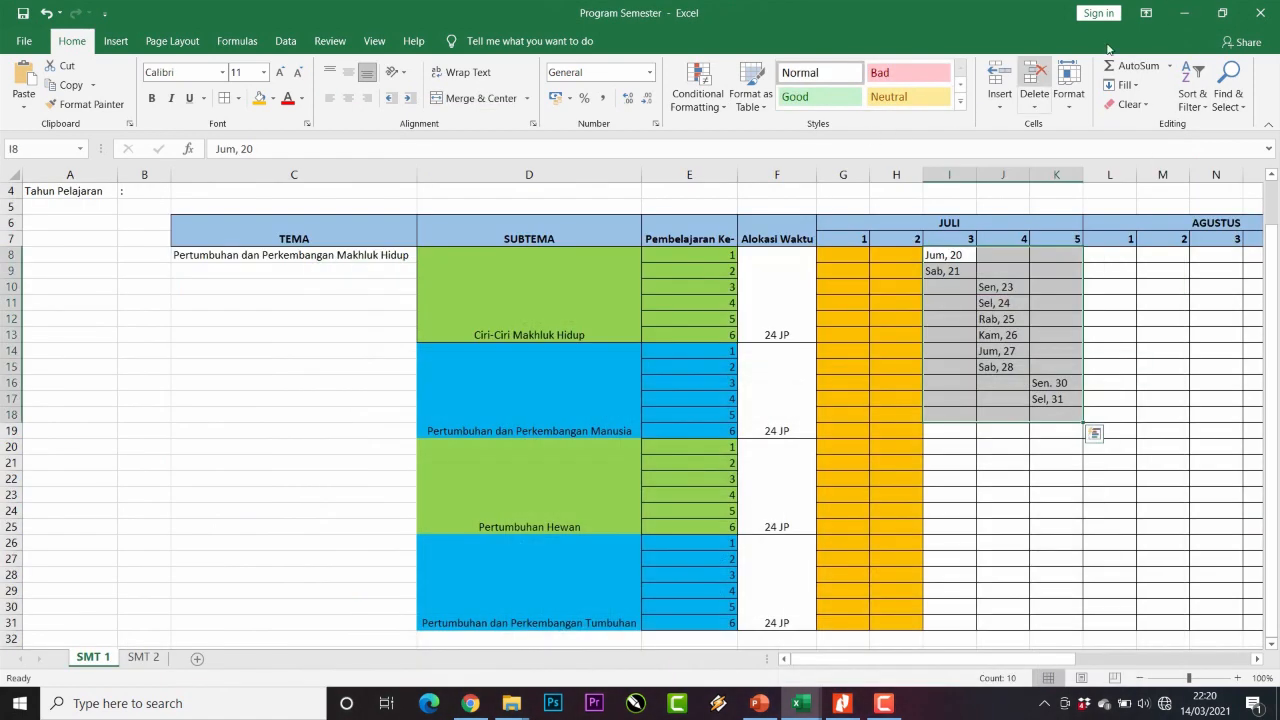
- Select L18 under Agustus week 1 for Pembelajaran 5 and switch to Chrome to check the first school days of August 2018
{"action": "left_click", "coordinate": [1257, 660]}
{"action": "left_click", "coordinate": [1257, 664]}
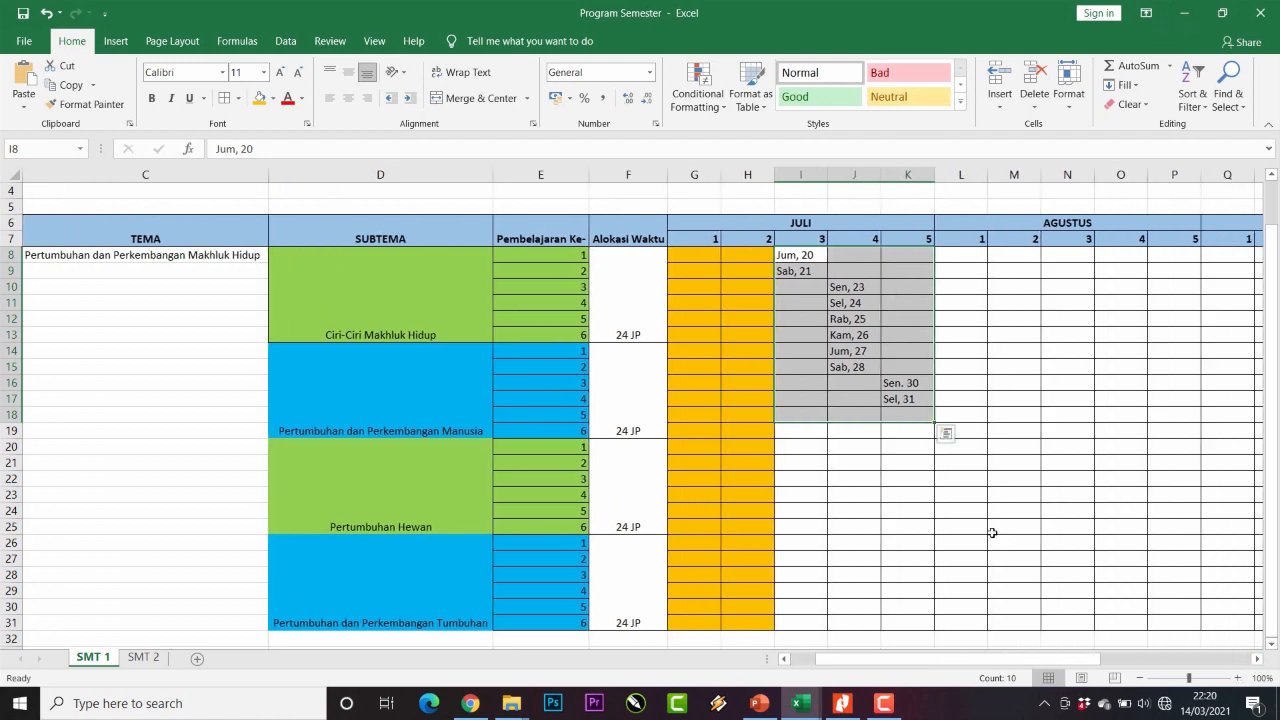
{"action": "left_click", "coordinate": [954, 446]}
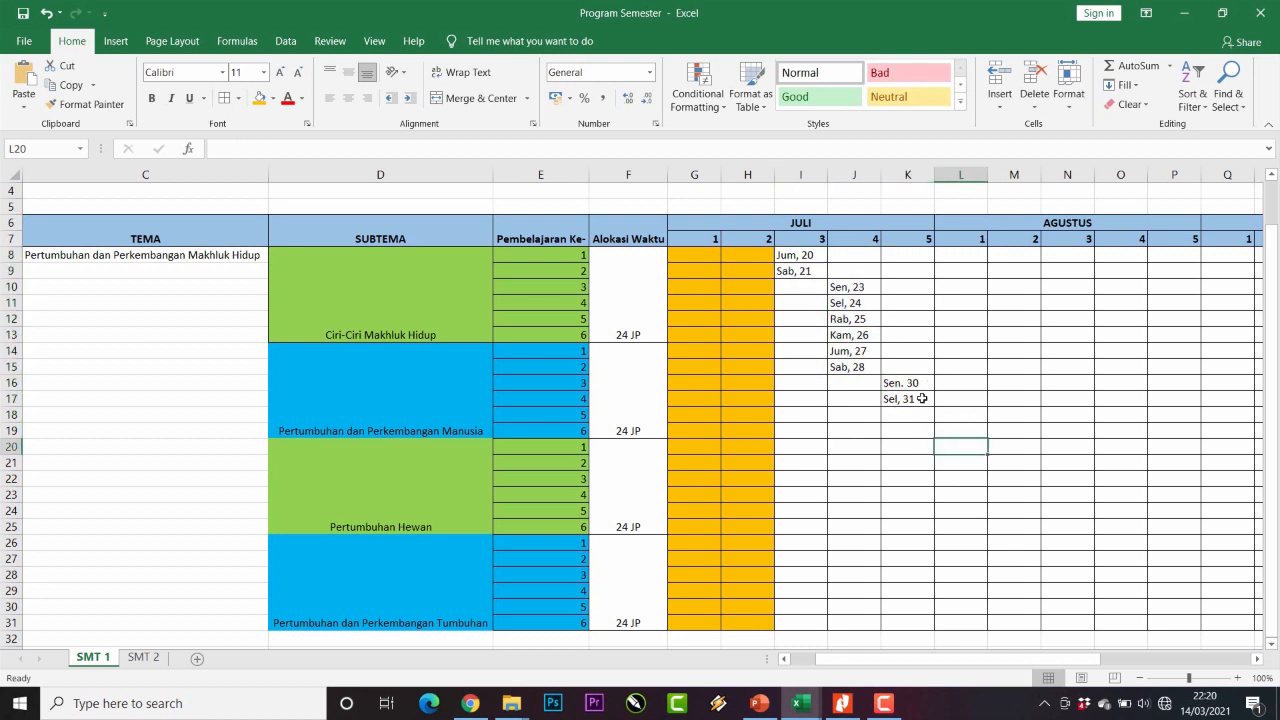
{"action": "left_click", "coordinate": [953, 411]}
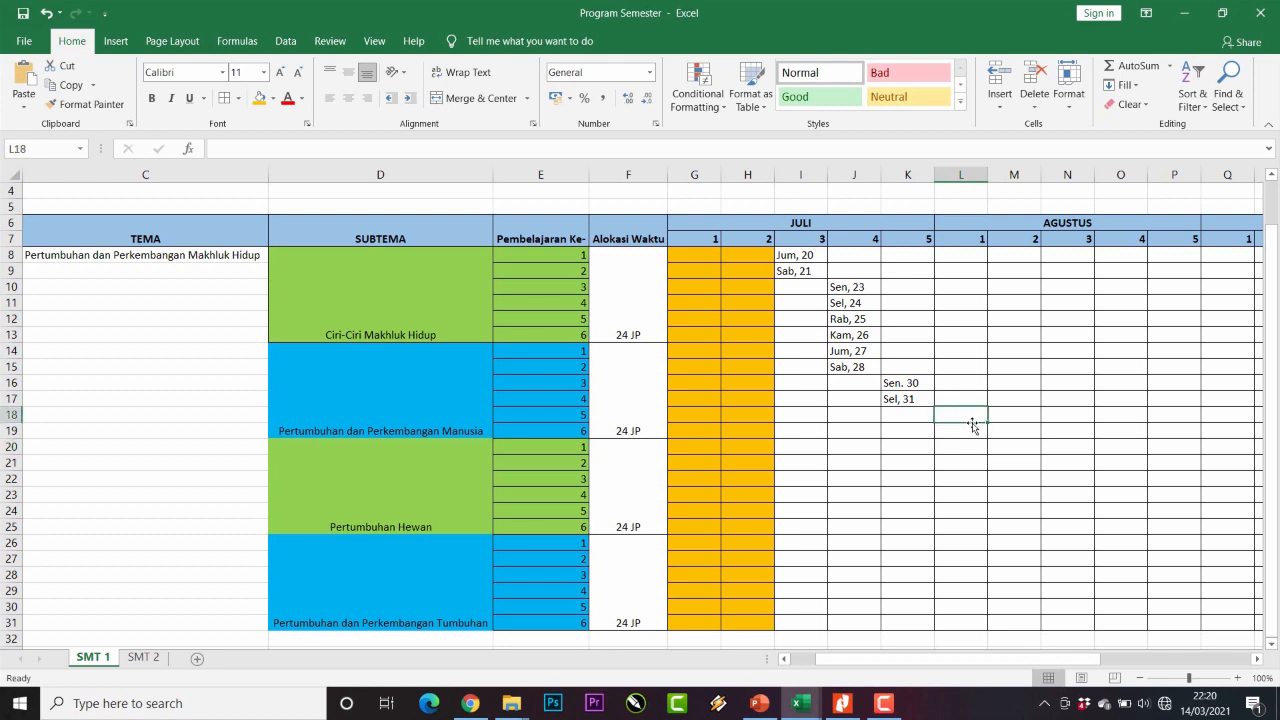
{"action": "left_click", "coordinate": [470, 703]}
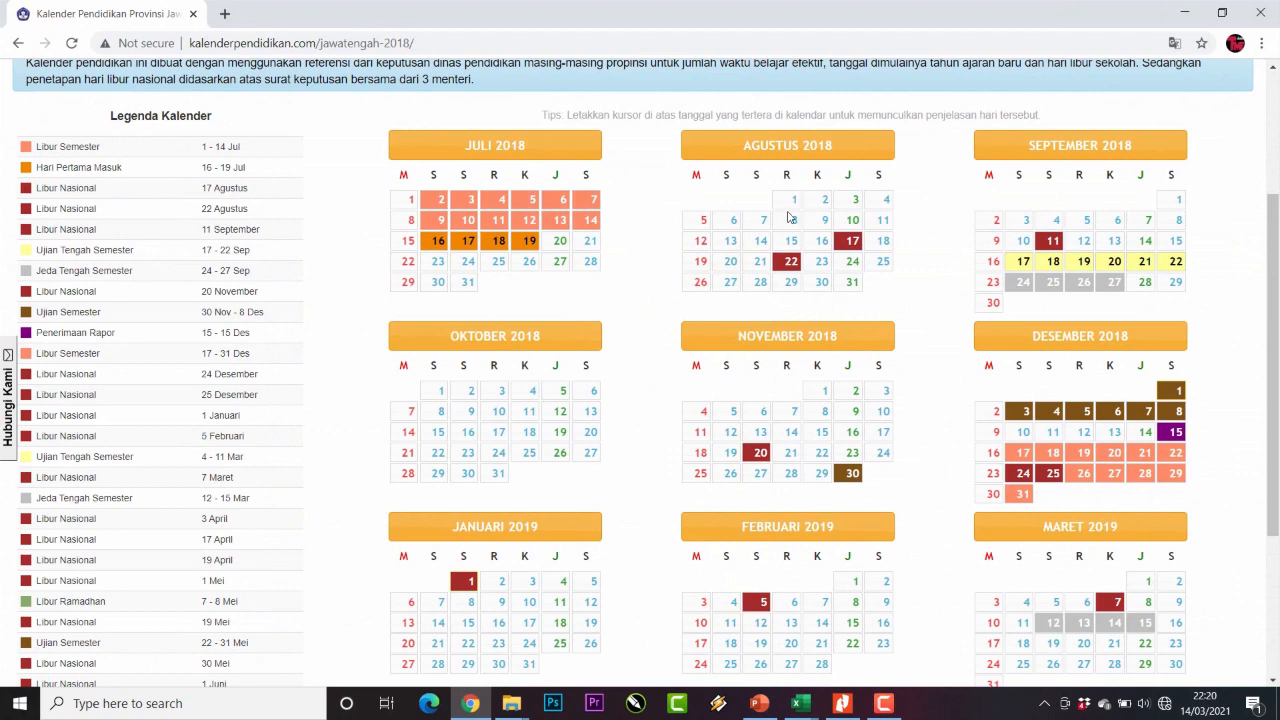
- Switch to PowerPoint, examine the Agustus non-effective days on the Keterangan HEF 2018 slide, and consult the Chrome calendar again
{"action": "left_click", "coordinate": [759, 703]}
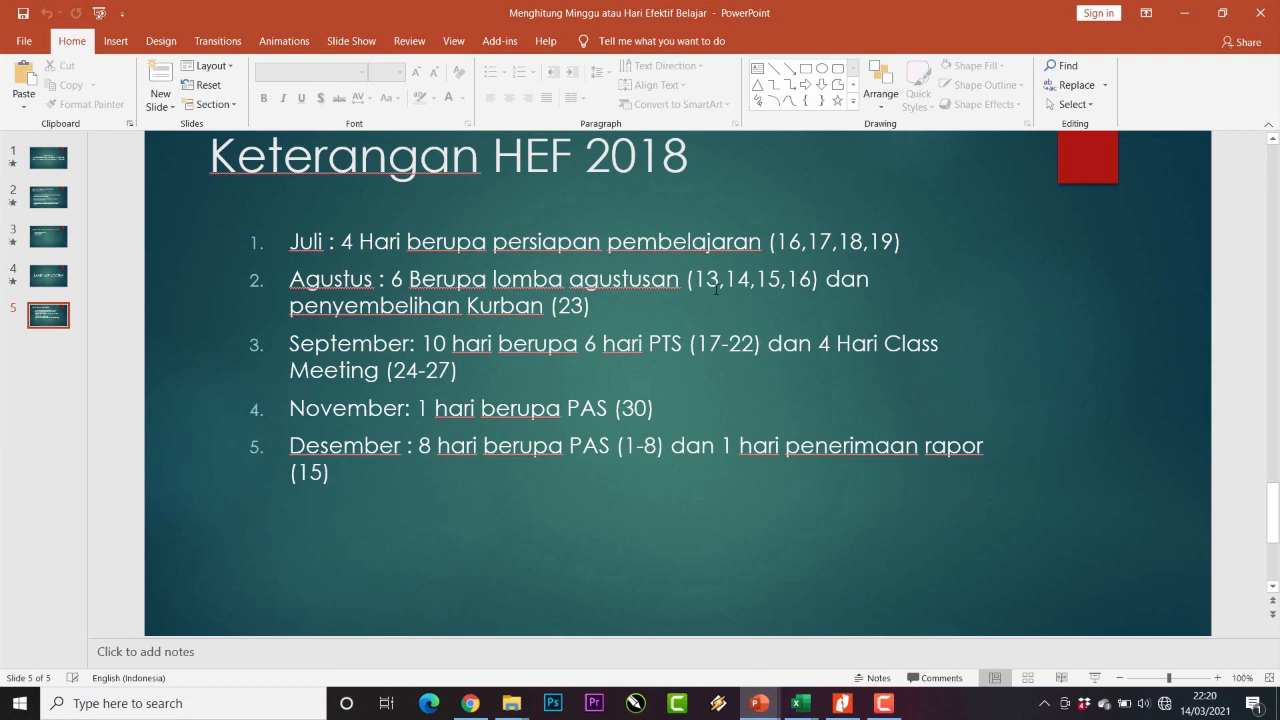
{"action": "scroll", "coordinate": [745, 279], "scroll_direction": "up", "scroll_amount": 2}
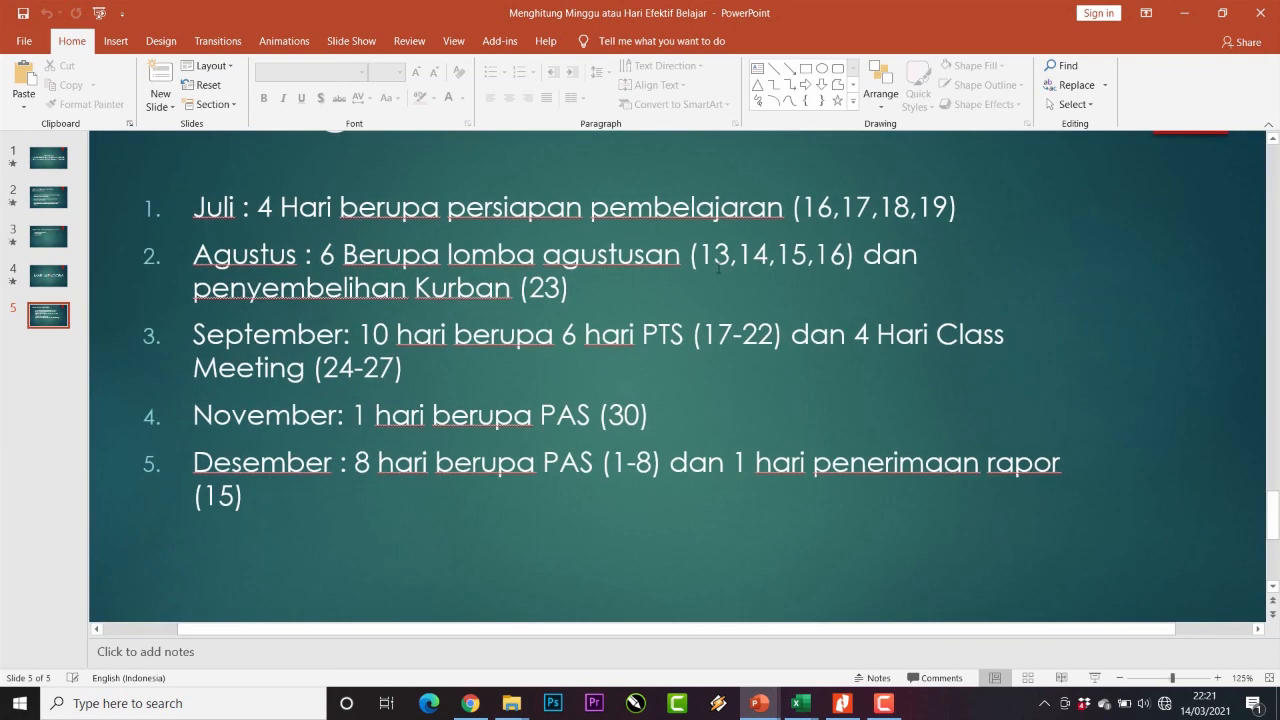
{"action": "left_click", "coordinate": [785, 257]}
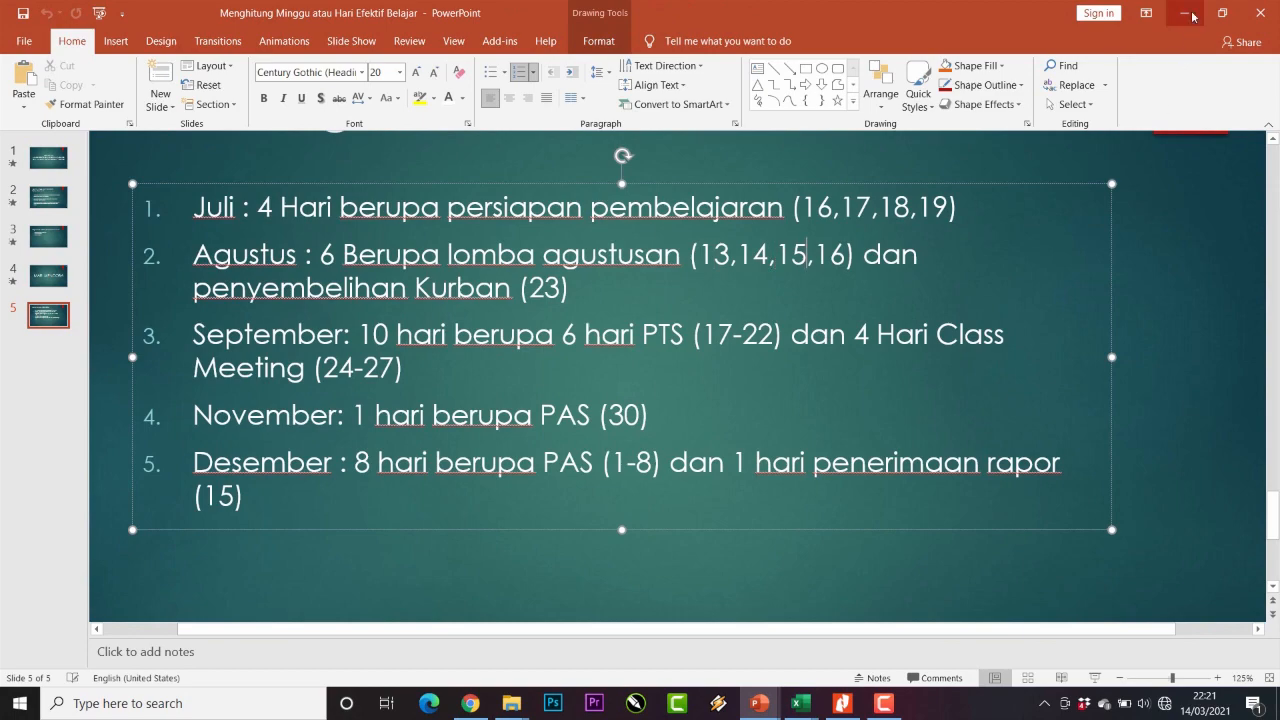
{"action": "left_click", "coordinate": [470, 703]}
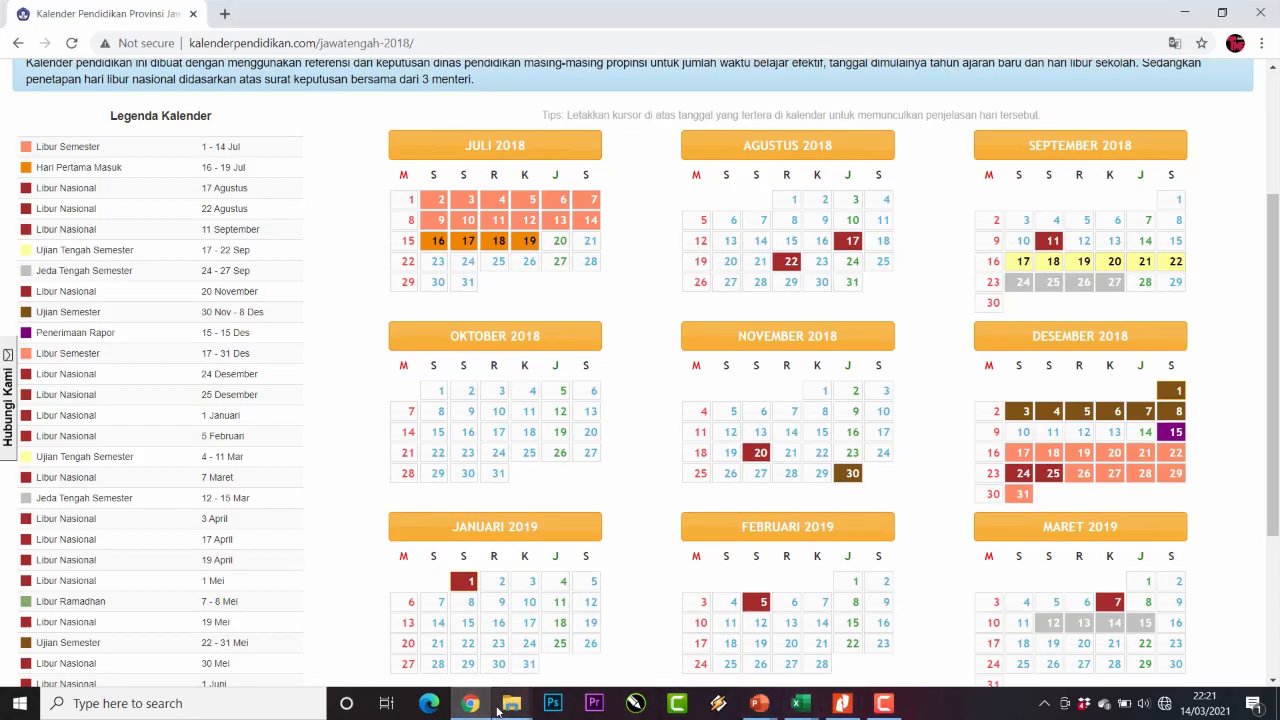
{"action": "left_click", "coordinate": [846, 706]}
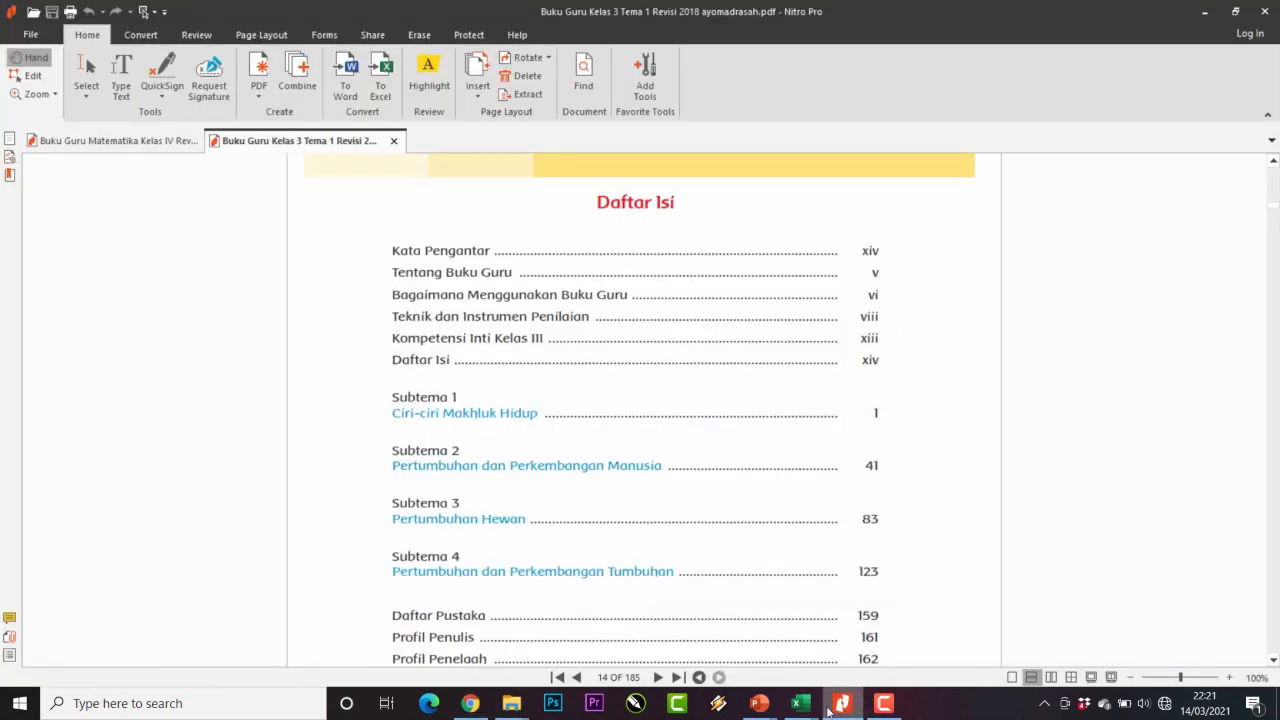
- Recheck the Agustus non-effective days in the PowerPoint presentation and return to the Program Semester workbook in Excel
{"action": "mouse_move", "coordinate": [767, 708]}
{"action": "left_click", "coordinate": [838, 640]}
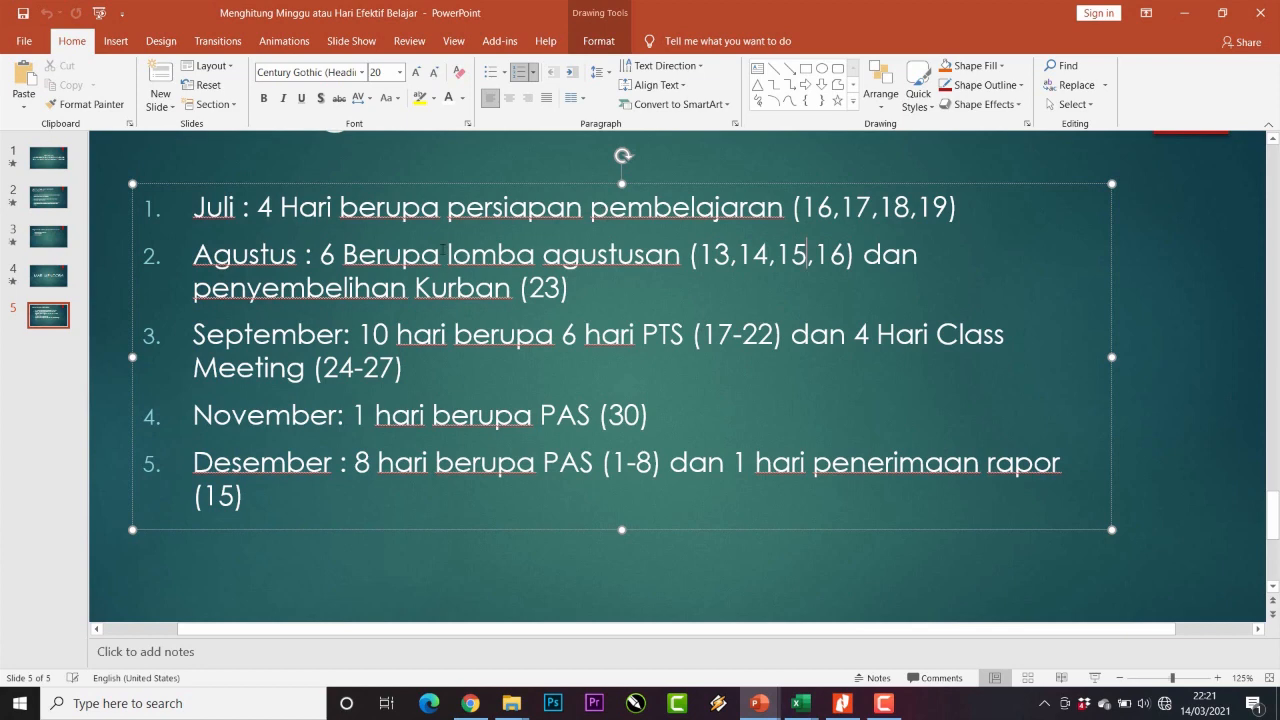
{"action": "left_click", "coordinate": [1188, 15]}
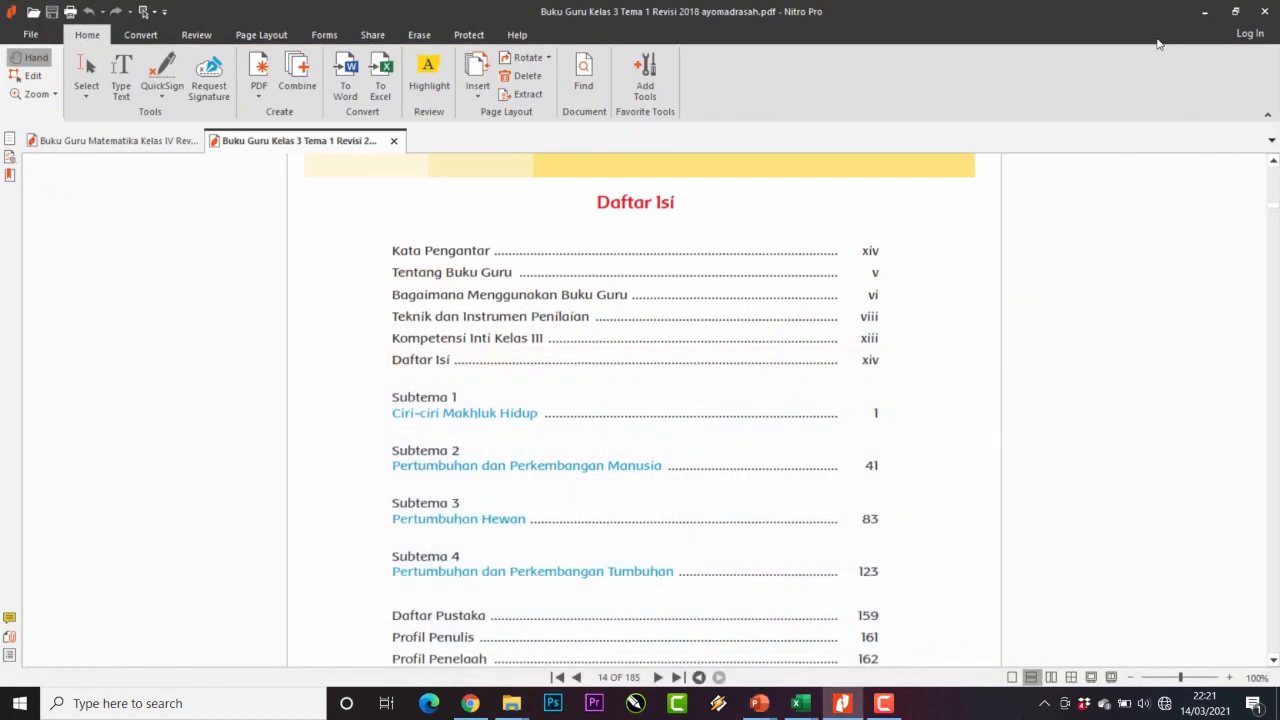
{"action": "left_click", "coordinate": [1203, 12]}
{"action": "mouse_move", "coordinate": [805, 705]}
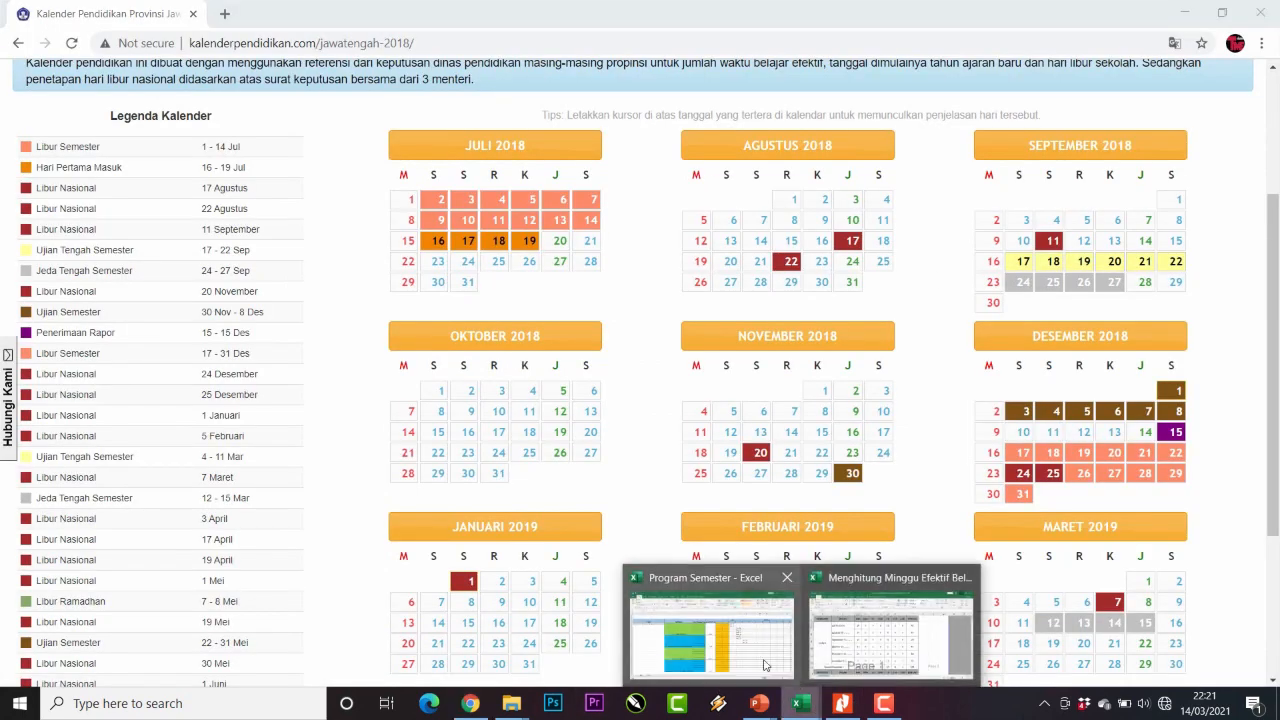
{"action": "left_click", "coordinate": [710, 625]}
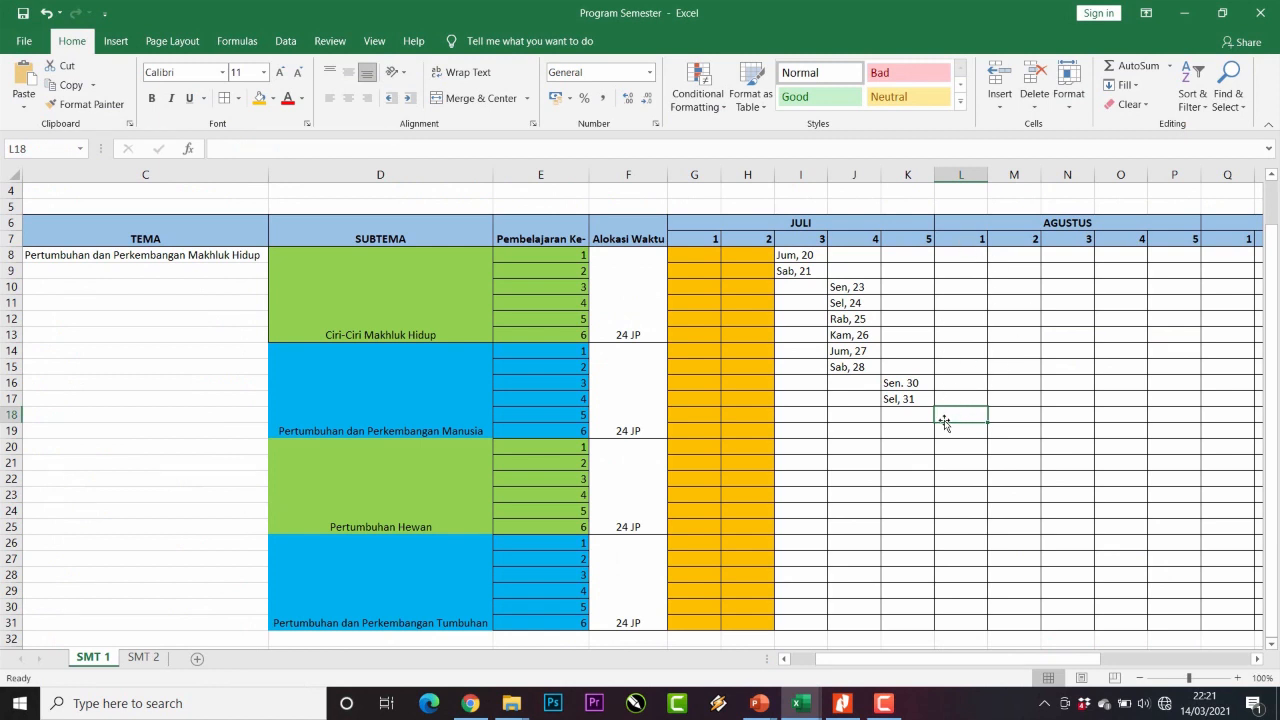
- Enter Rab, 1 in L18 and Kam, 2 in L19 under Agustus week 1, checking the dates against the Chrome calendar
{"action": "type", "text": "Rab, 1"}
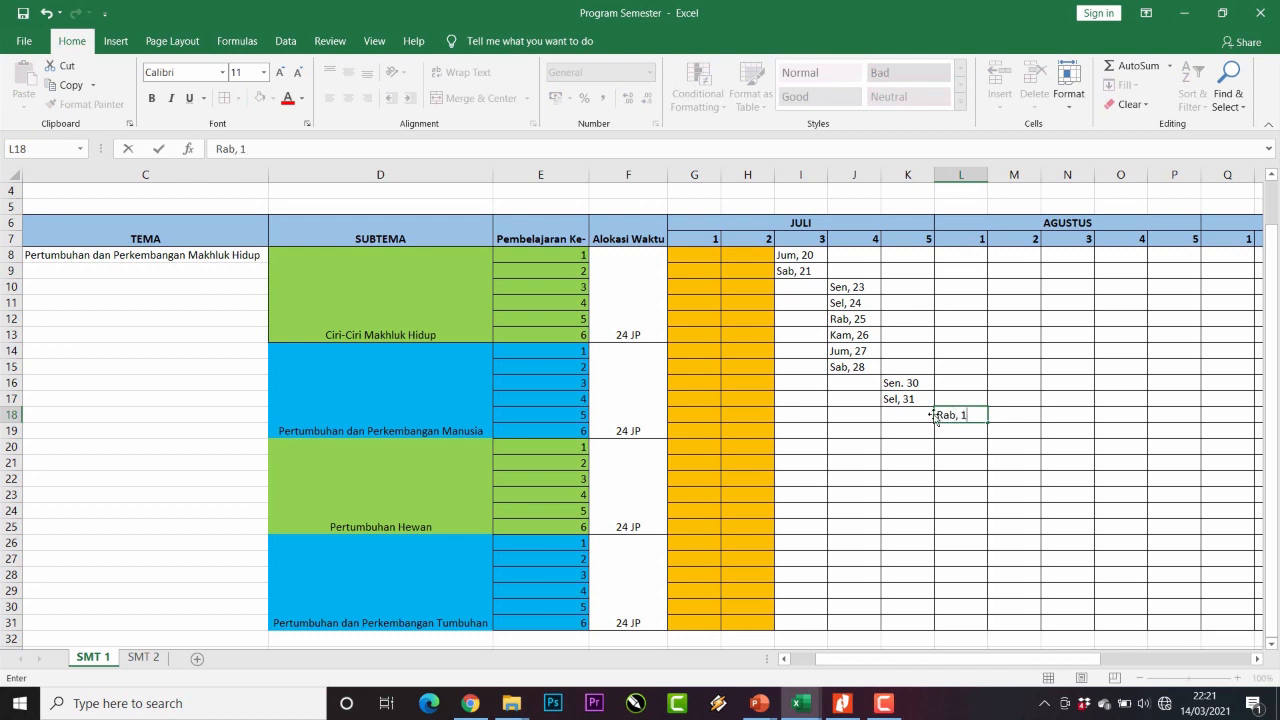
{"action": "key", "text": "Return"}
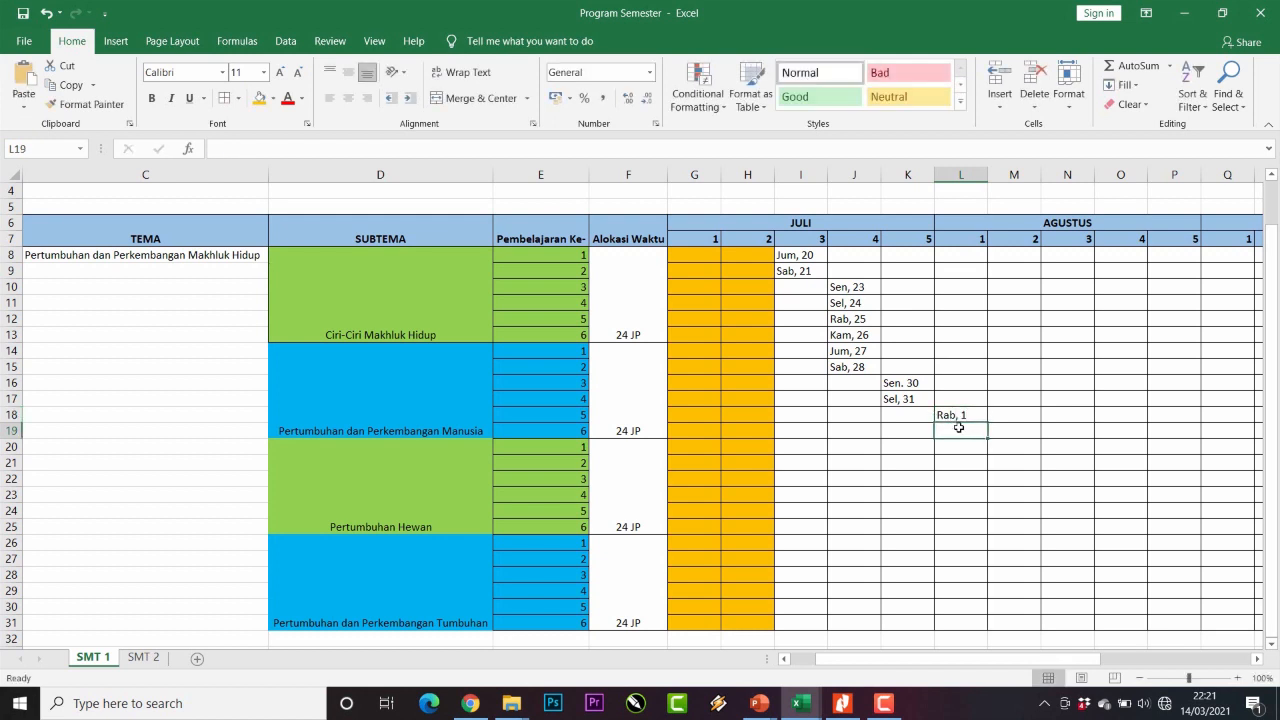
{"action": "type", "text": "Kami"}
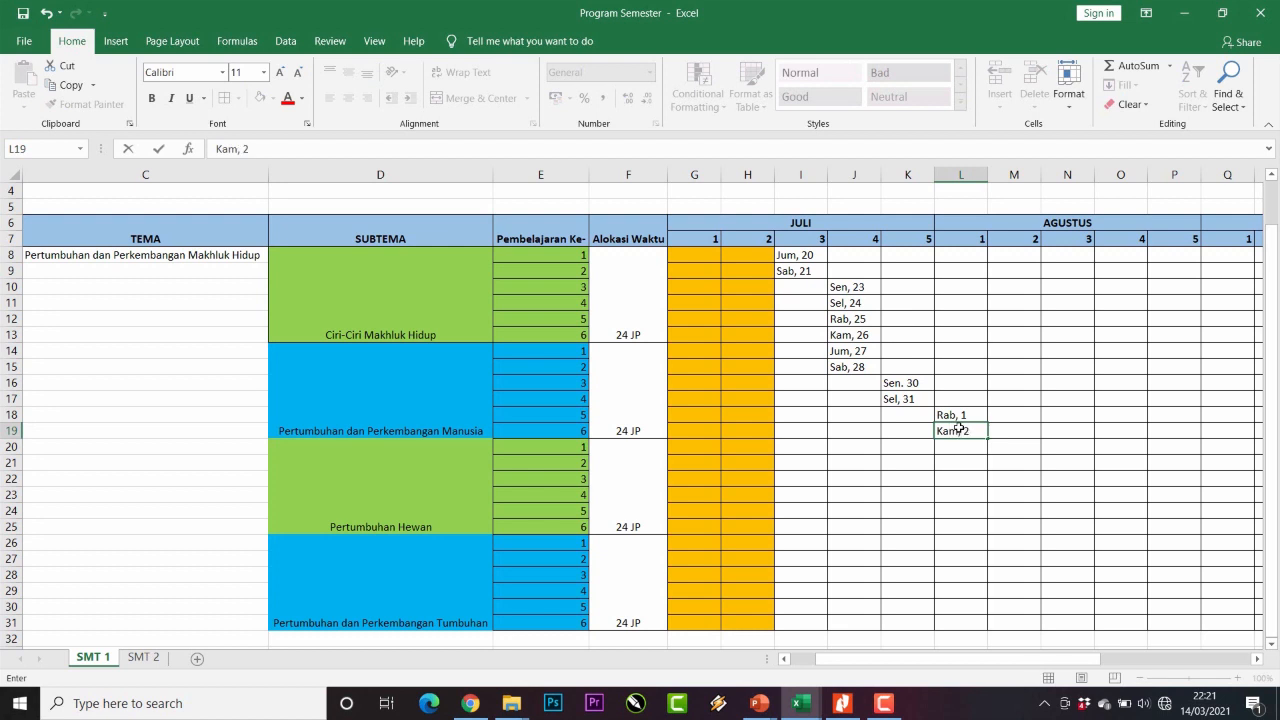
{"action": "left_click", "coordinate": [470, 703]}
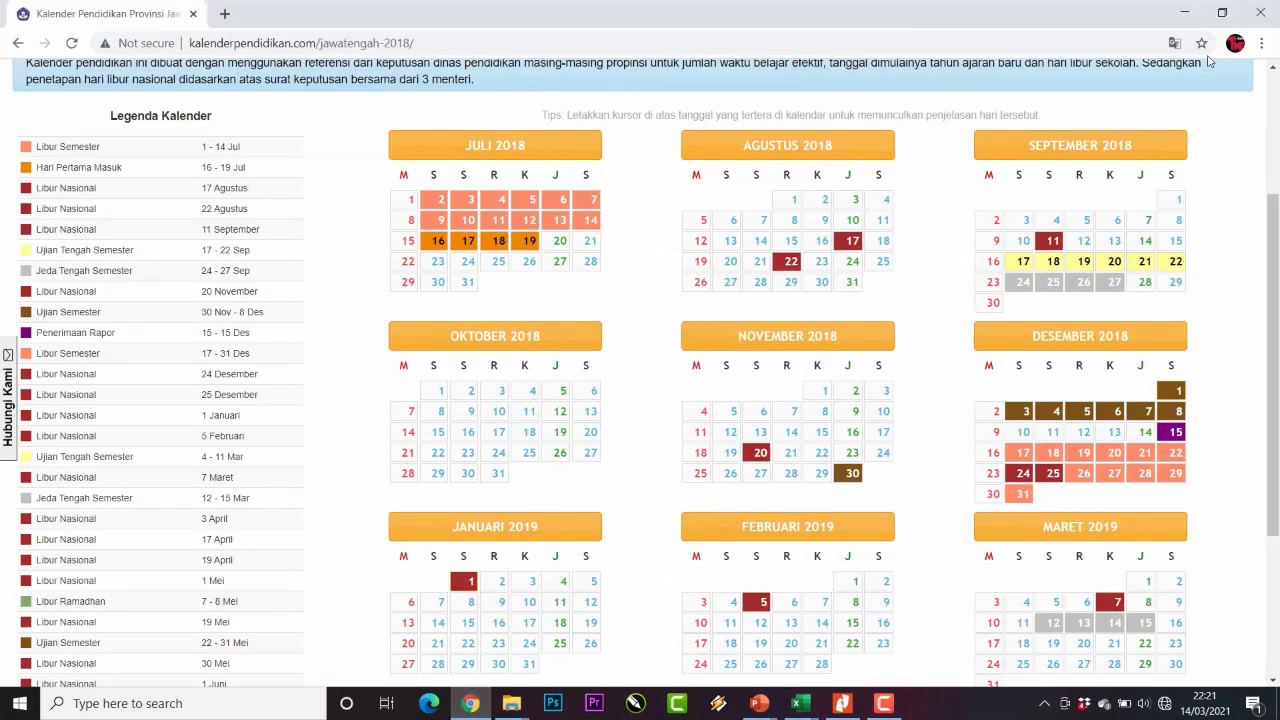
{"action": "left_click", "coordinate": [1186, 13]}
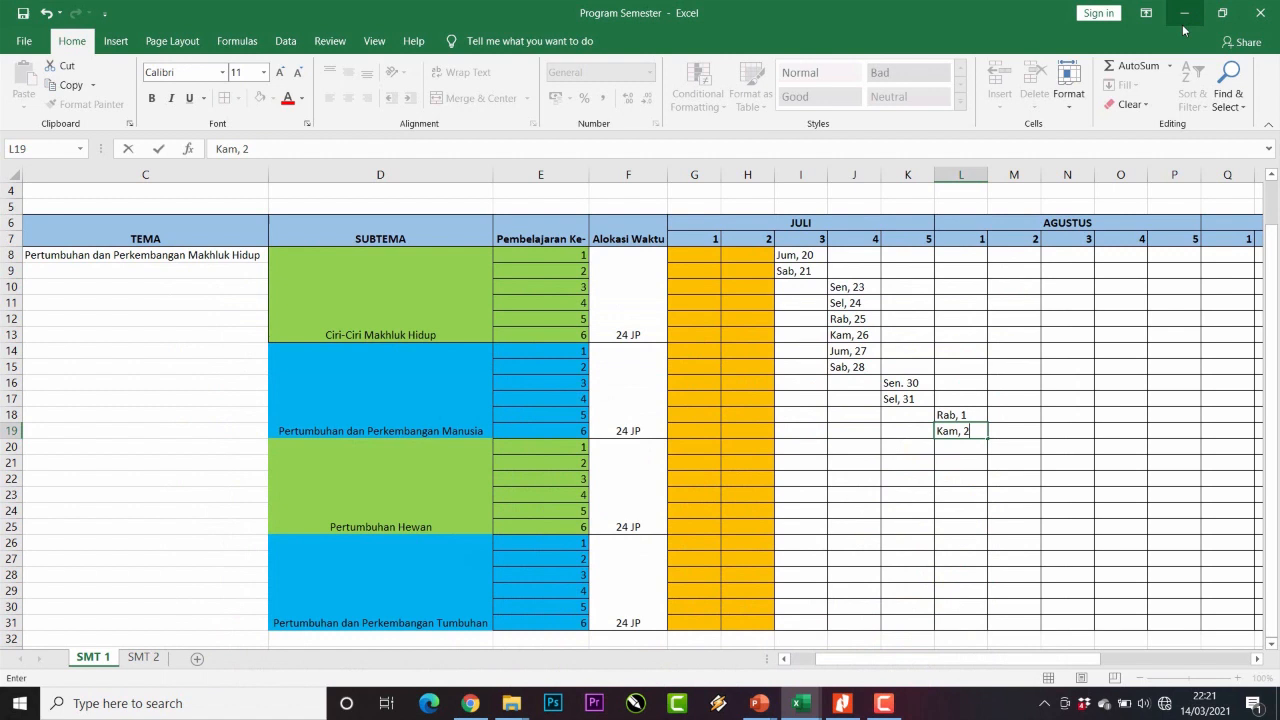
- Schedule Pertumbuhan Hewan lessons 1 and 2 under Agustus week 1 as Jum, 3 in L20 and Sab, 4 in L21
{"action": "left_click", "coordinate": [965, 449]}
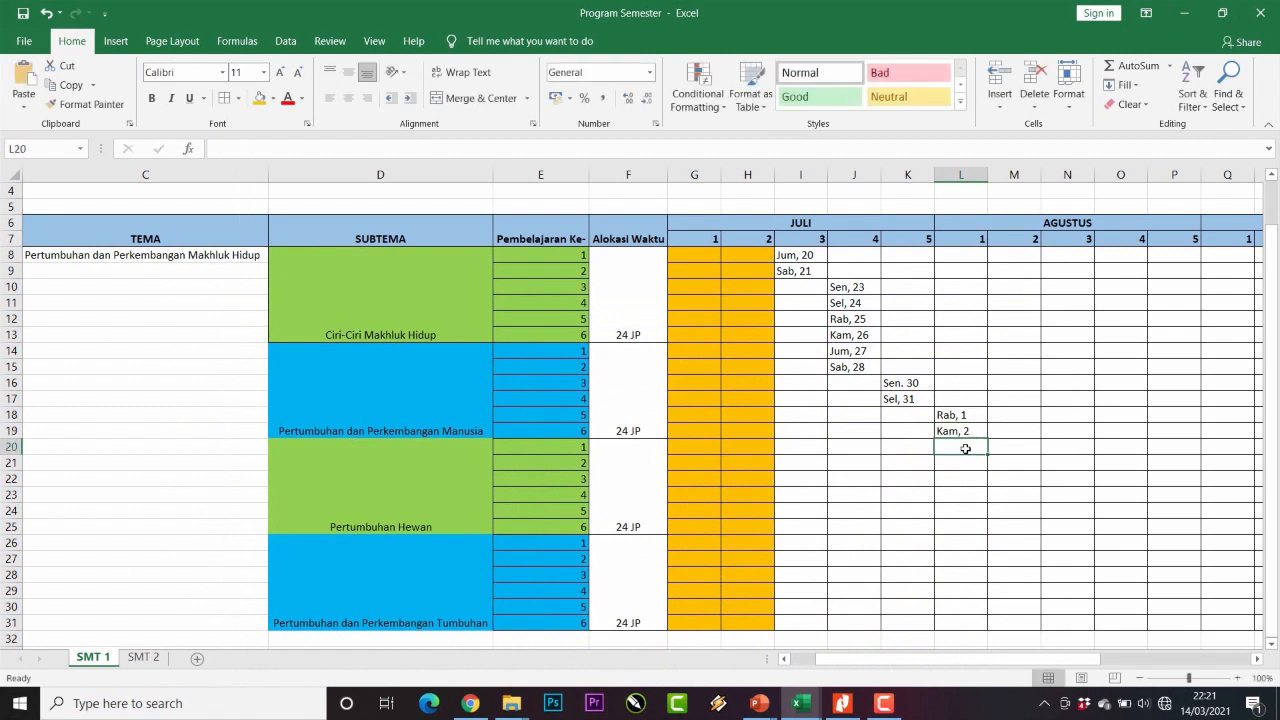
{"action": "type", "text": "Jum"}
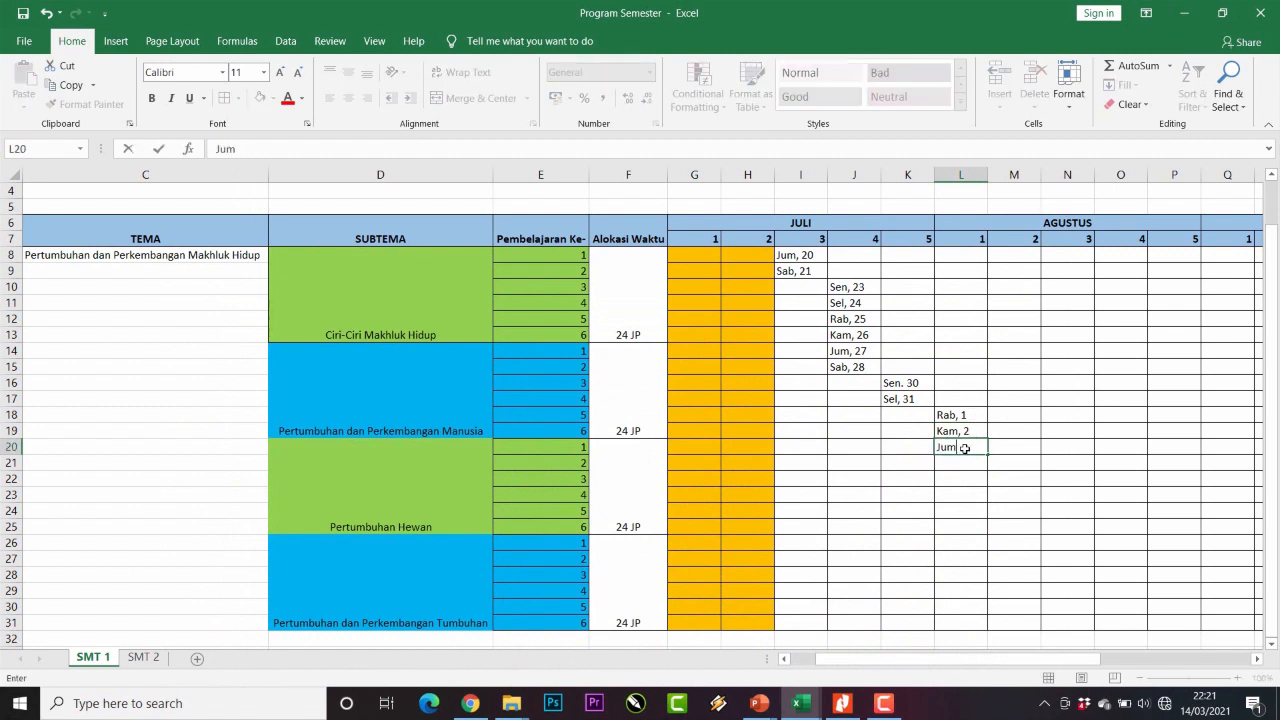
{"action": "type", "text": ", 3"}
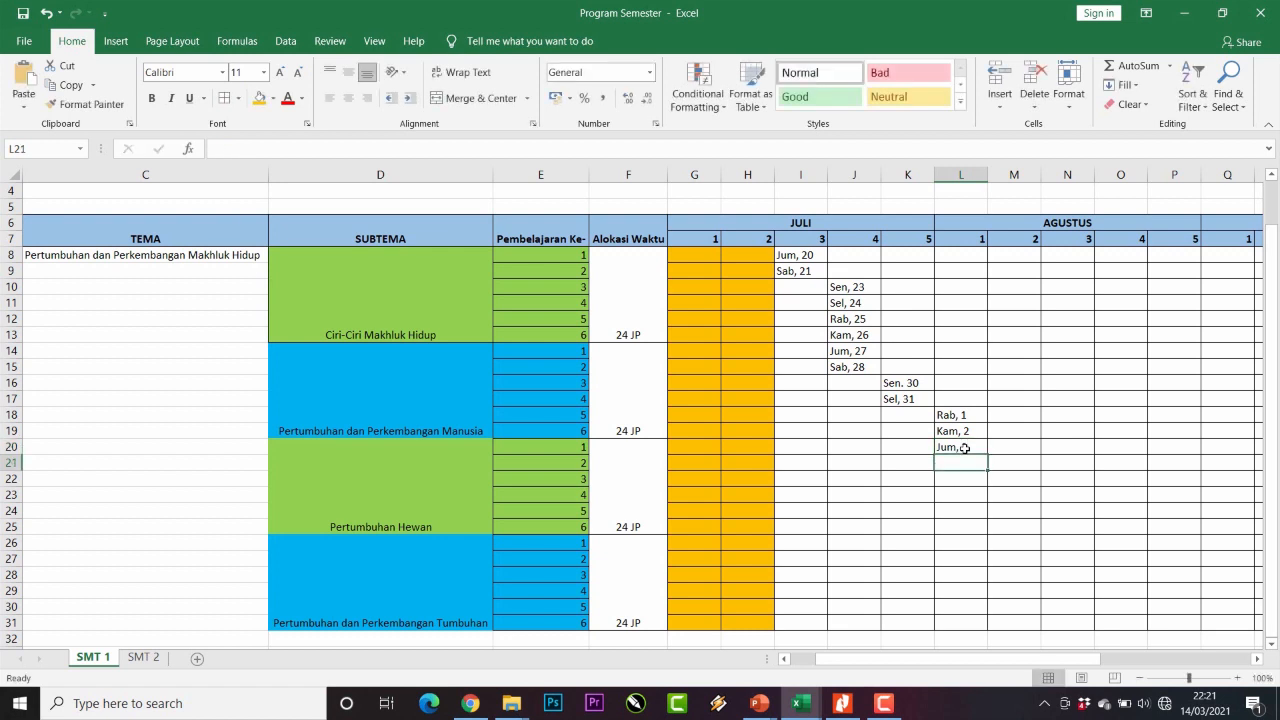
{"action": "key", "text": "Return"}
{"action": "type", "text": "Sab"}
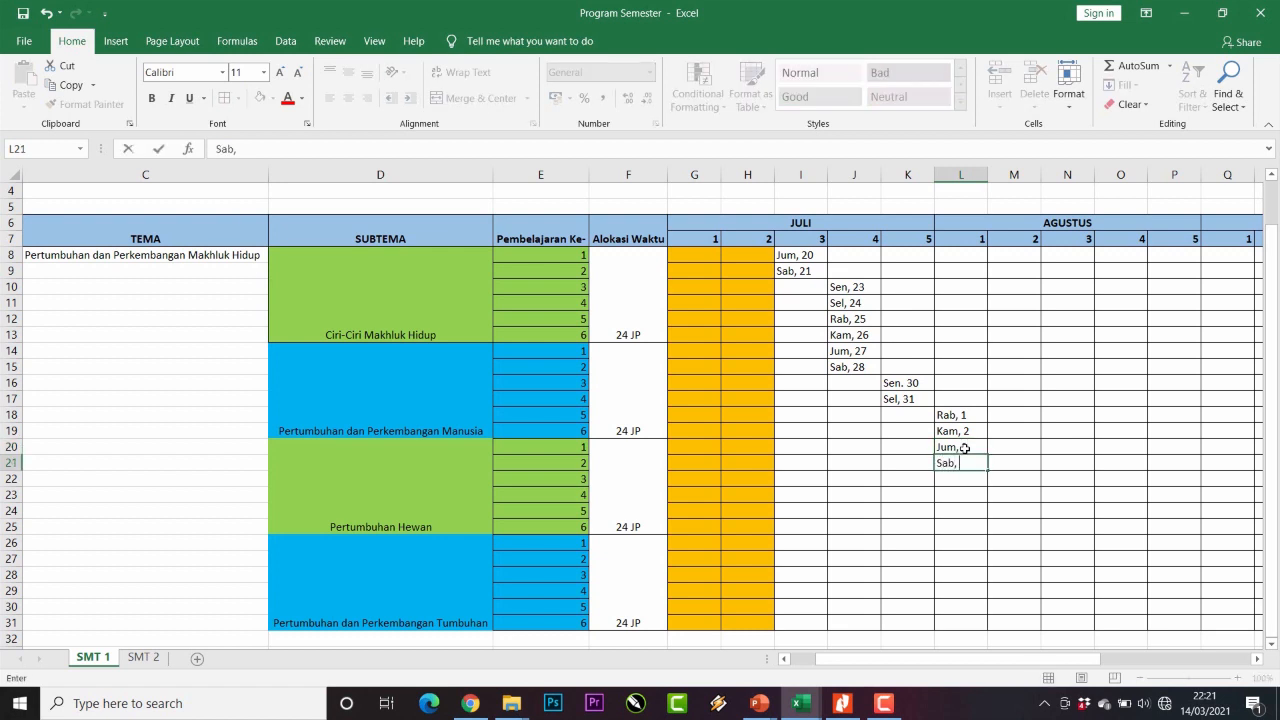
{"action": "type", "text": ", 4"}
{"action": "left_click", "coordinate": [1003, 460]}
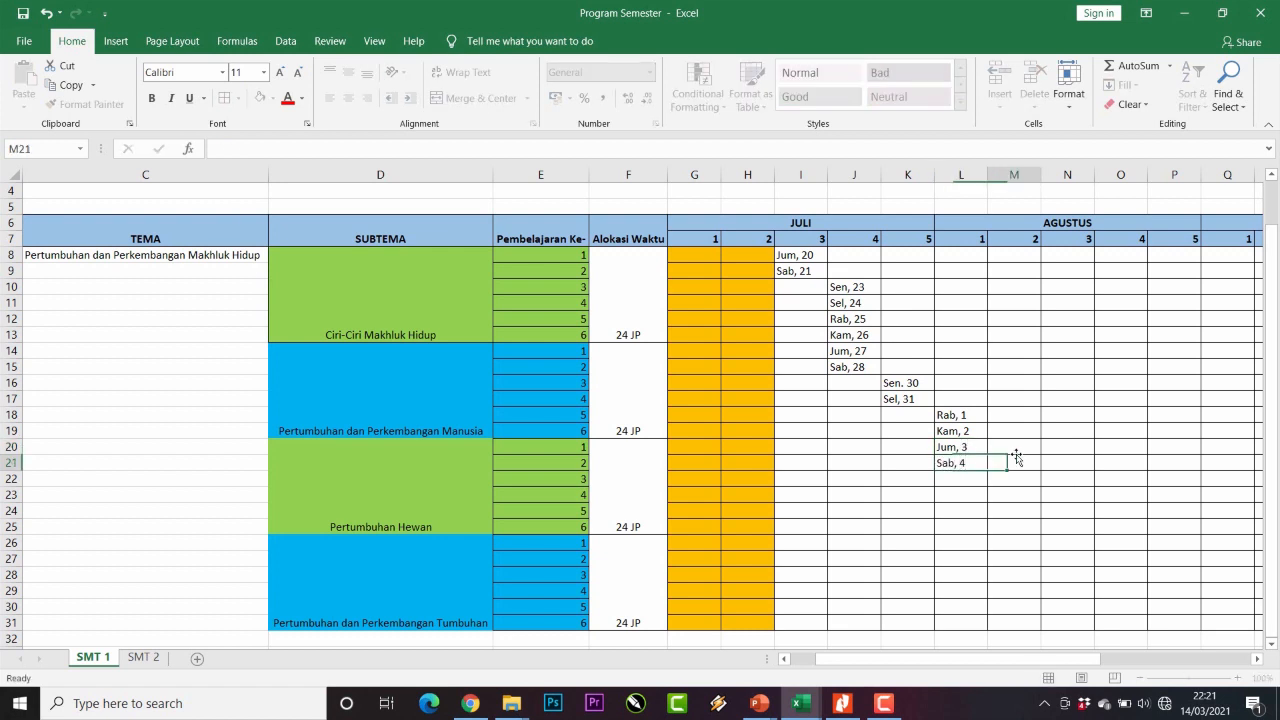
{"action": "key", "text": "Left"}
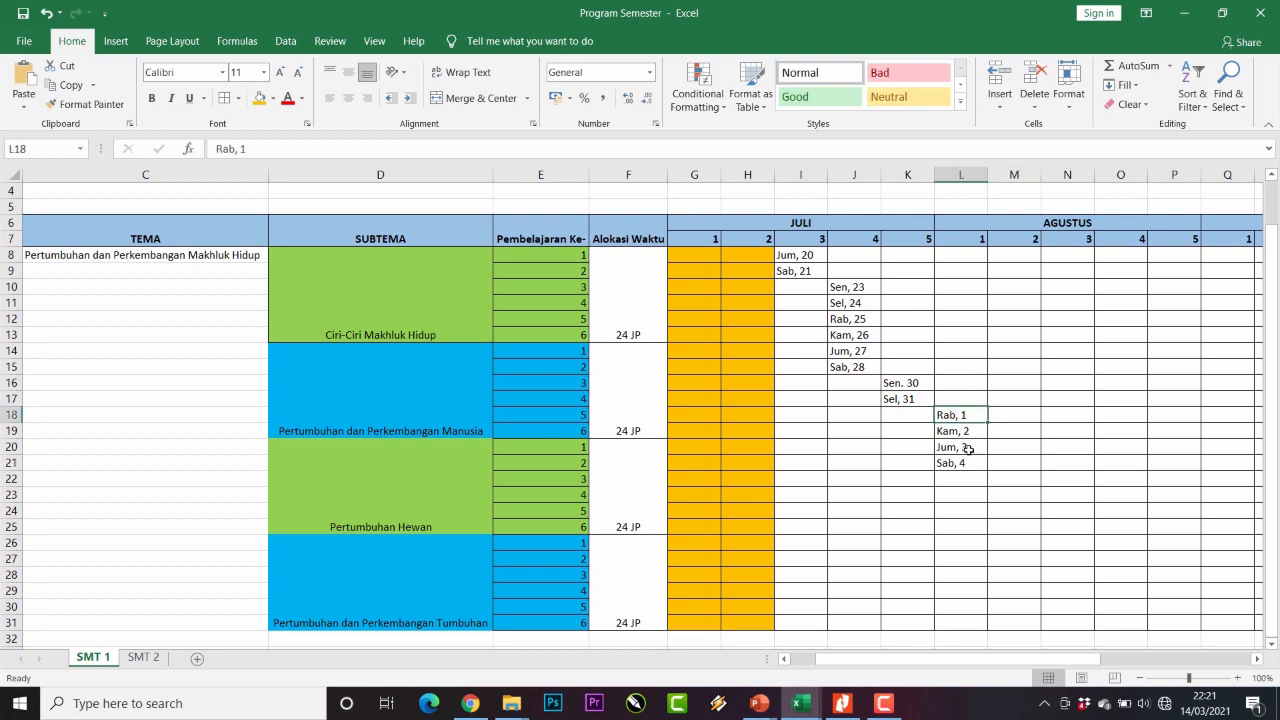
- Consult the Chrome calendar for the second August week, then enter Sen, 6 in M22 and Sel, 7 in M23
{"action": "left_click", "coordinate": [469, 703]}
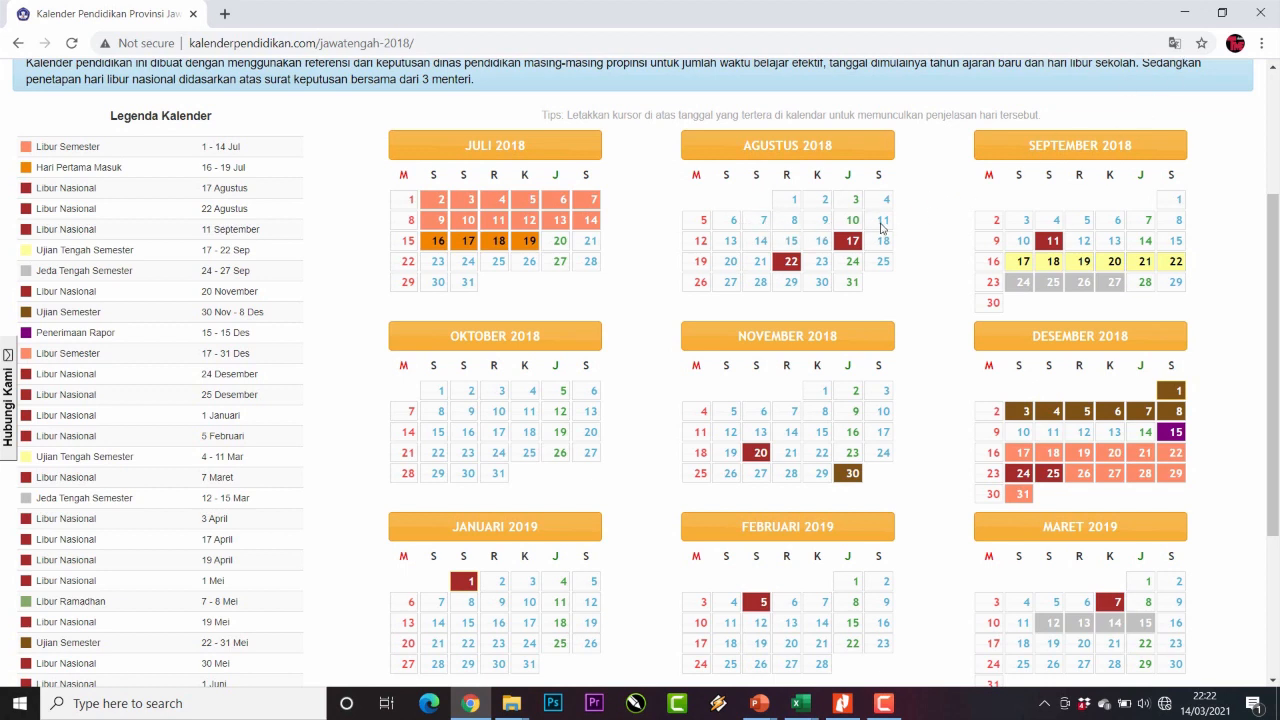
{"action": "left_click", "coordinate": [1184, 13]}
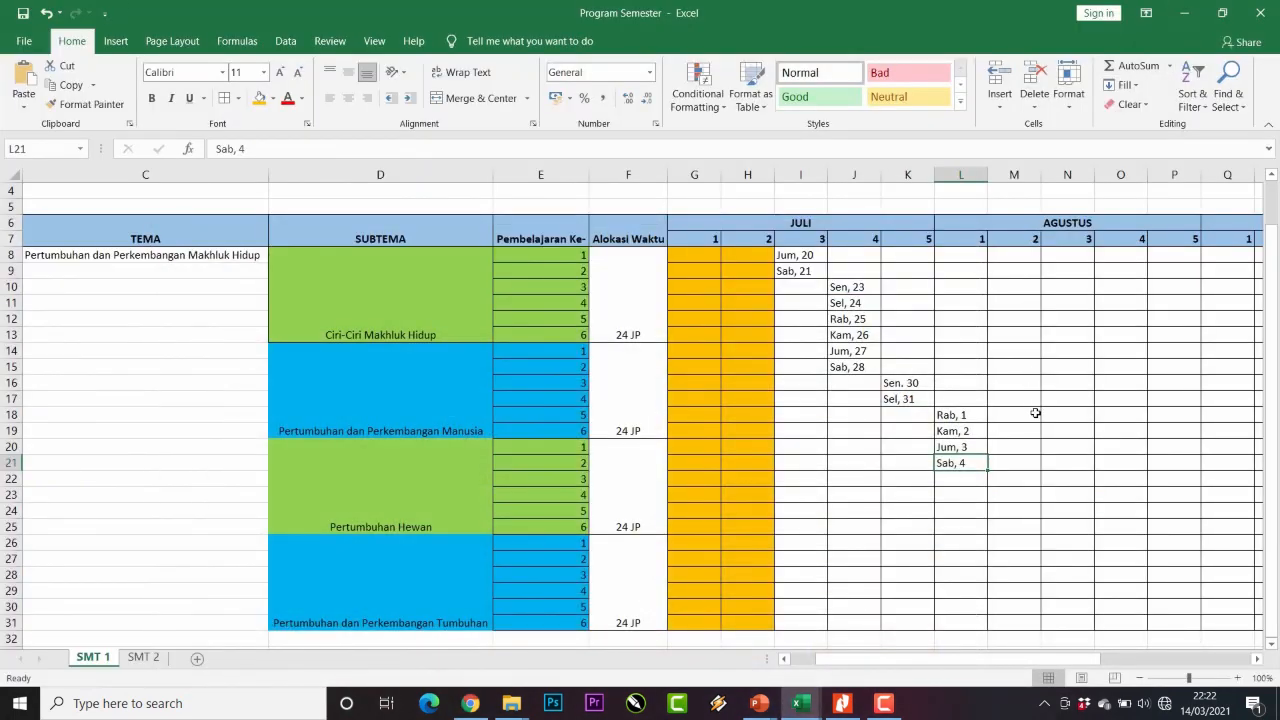
{"action": "left_click", "coordinate": [1022, 476]}
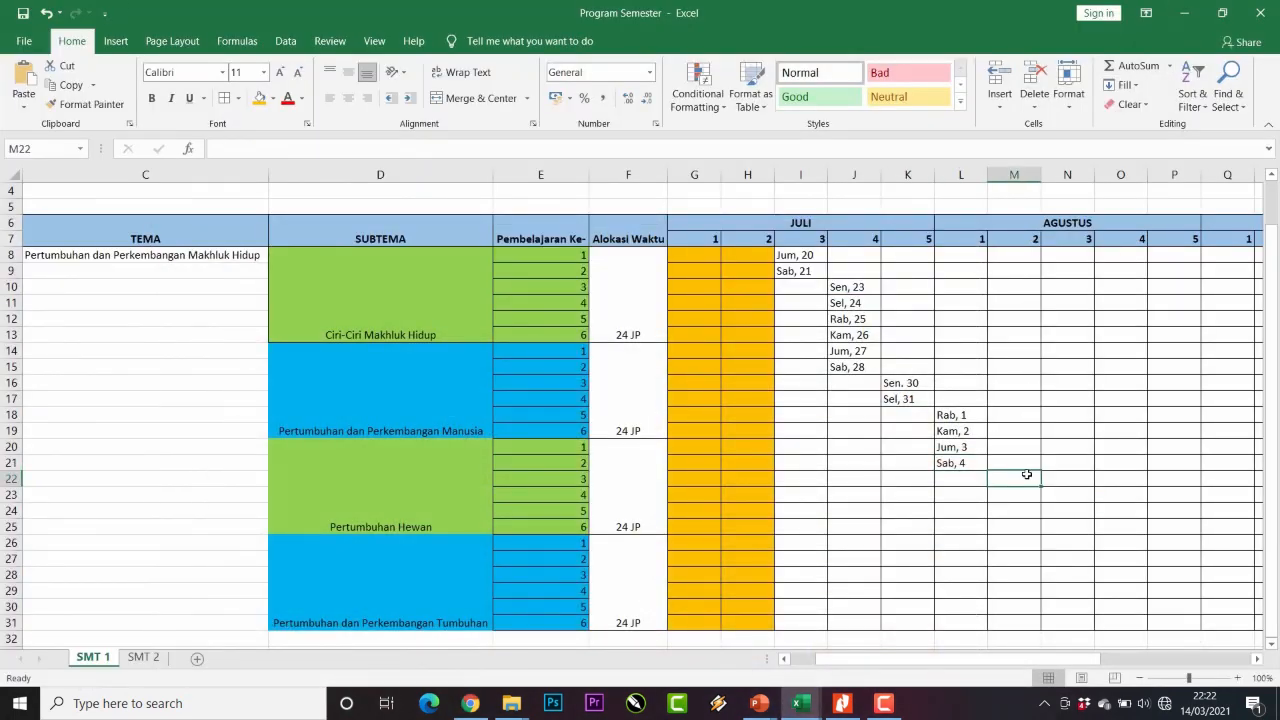
{"action": "type", "text": "Sen,"}
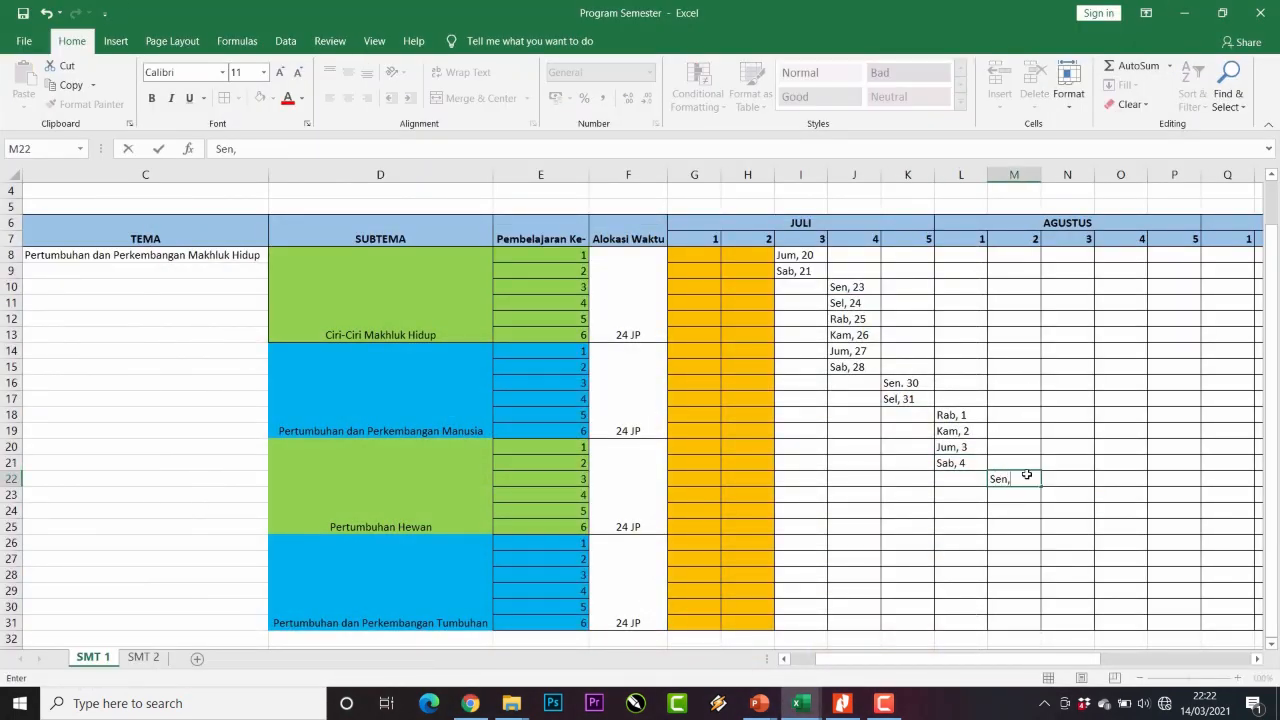
{"action": "type", "text": " 6"}
{"action": "key", "text": "Return"}
{"action": "type", "text": "Sel, 7"}
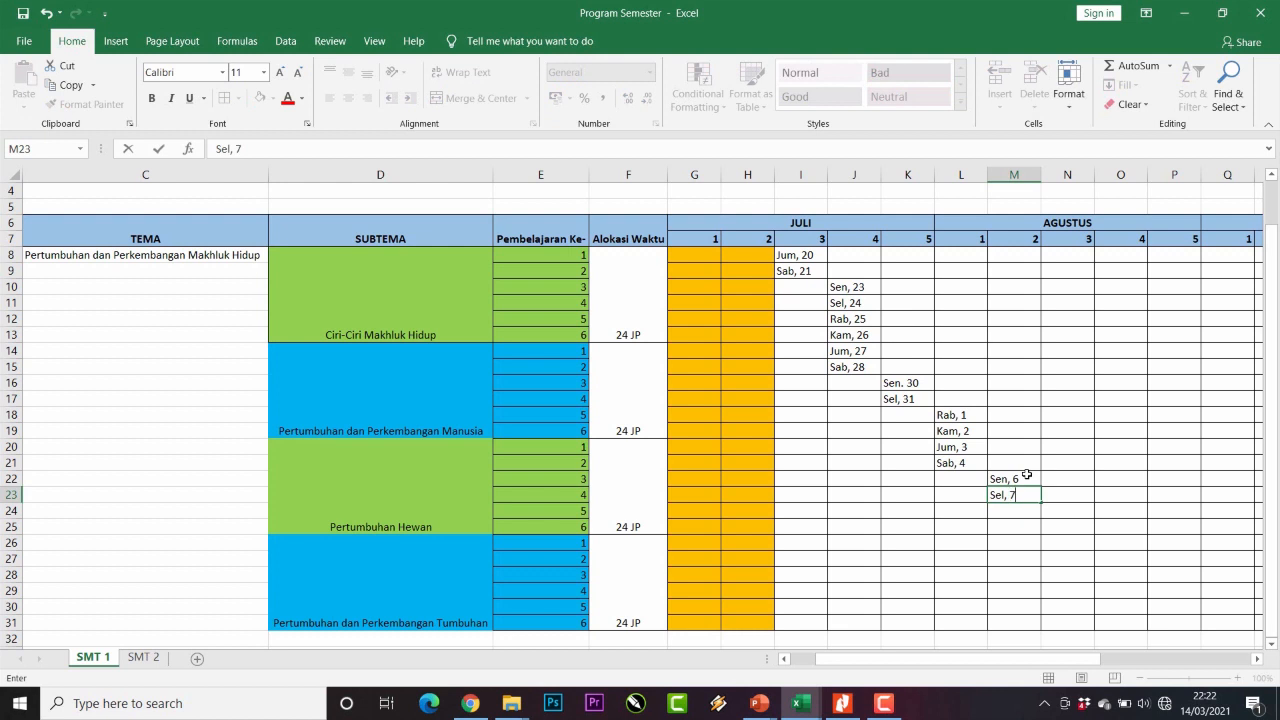
{"action": "key", "text": "Return"}
- Schedule Pertumbuhan Hewan lessons 5 and 6 under Agustus week 2 as Rab, 8 in M24 and Kam, 9 in M25
{"action": "type", "text": "Rab"}
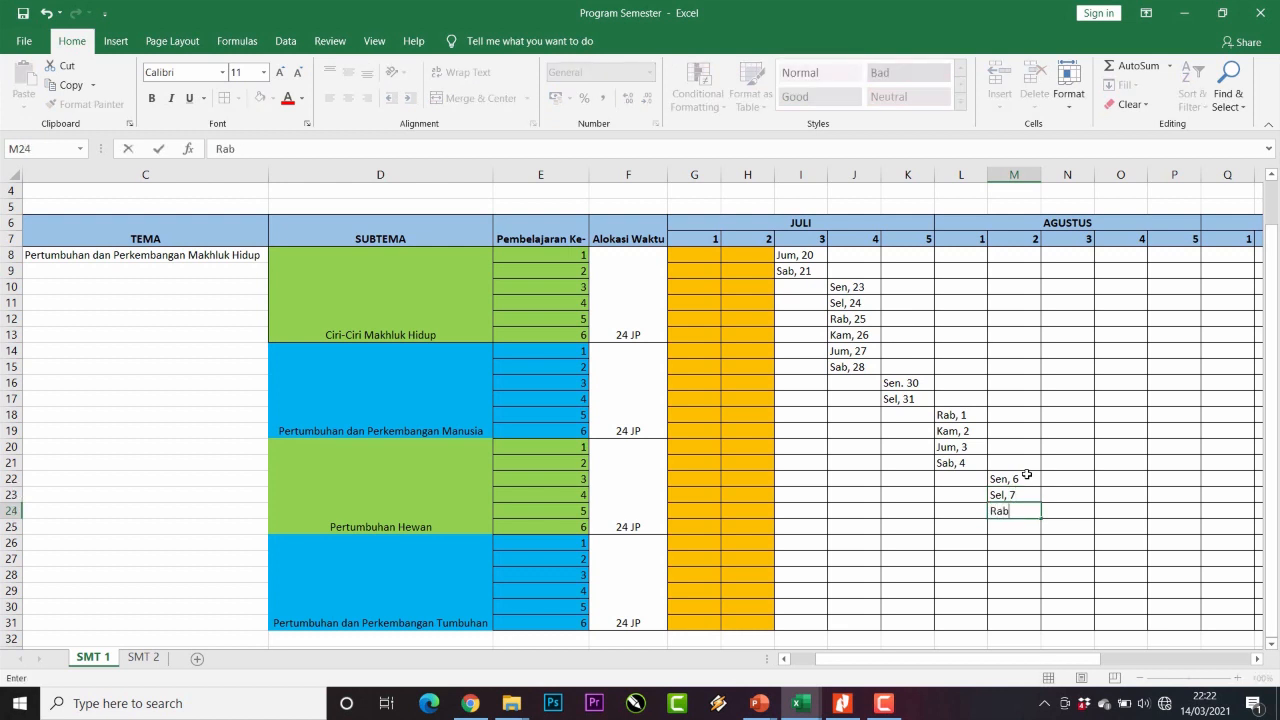
{"action": "type", "text": ", 8"}
{"action": "key", "text": "Return"}
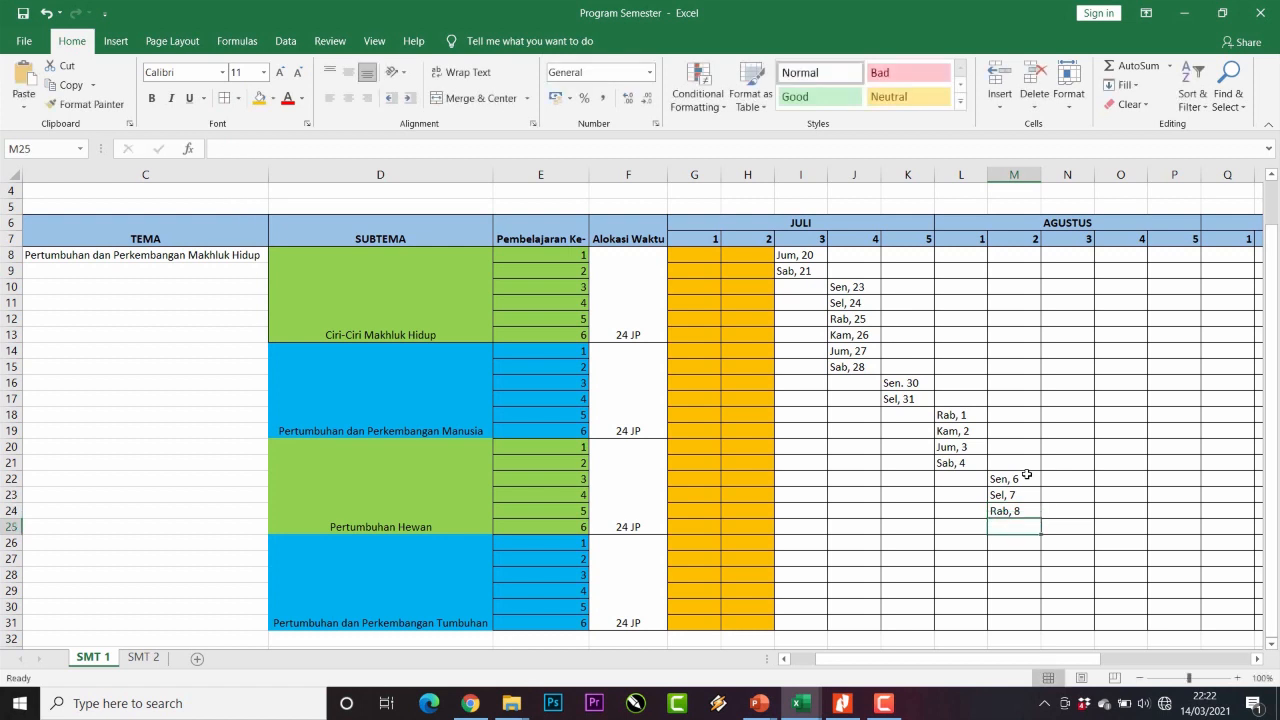
{"action": "type", "text": "Kam, 9"}
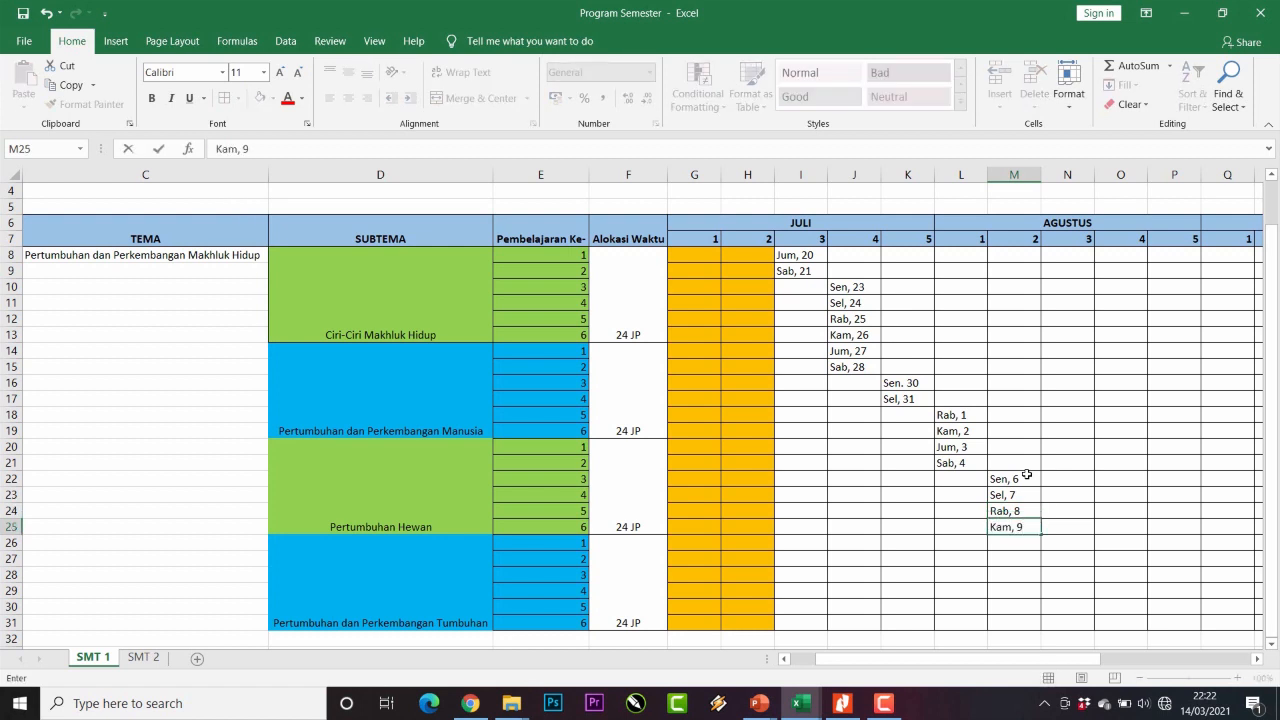
{"action": "key", "text": "Return"}
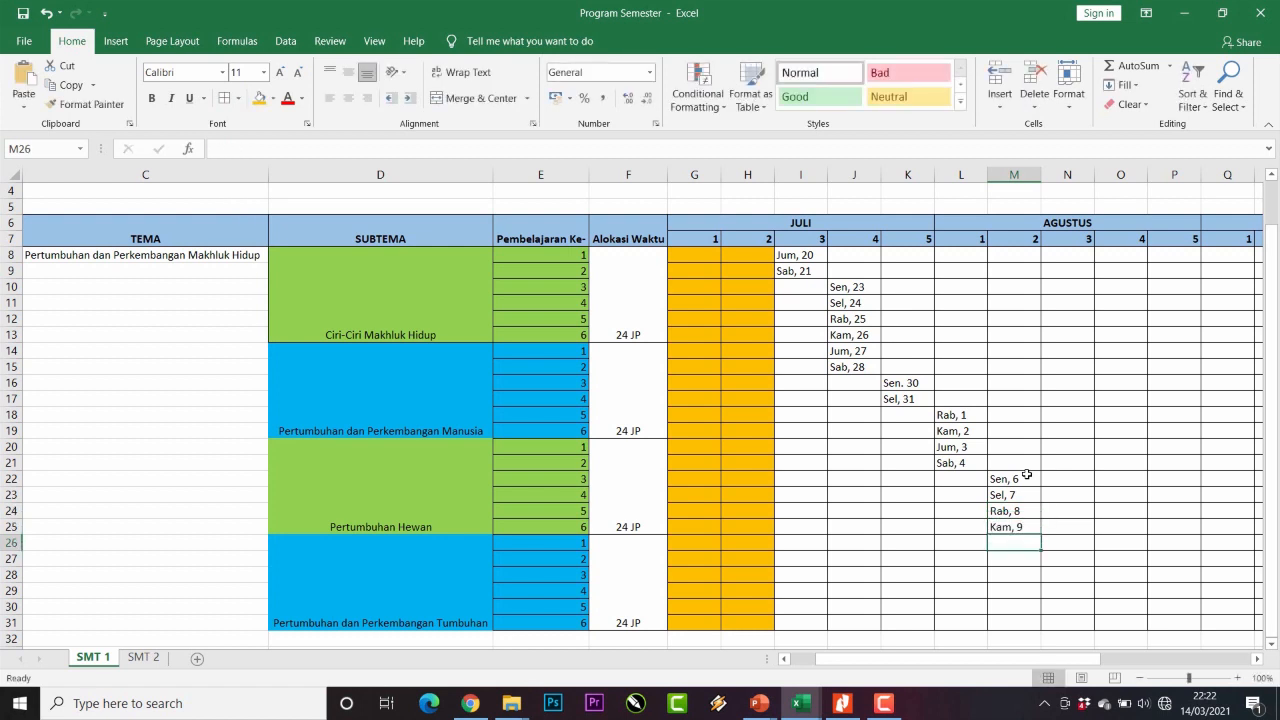
- Schedule Pertumbuhan dan Perkembangan Tumbuhan lessons 1 and 2 under Agustus week 2 as Jum. 10 in M26 and Sab, 11 in M27
{"action": "type", "text": "Jum"}
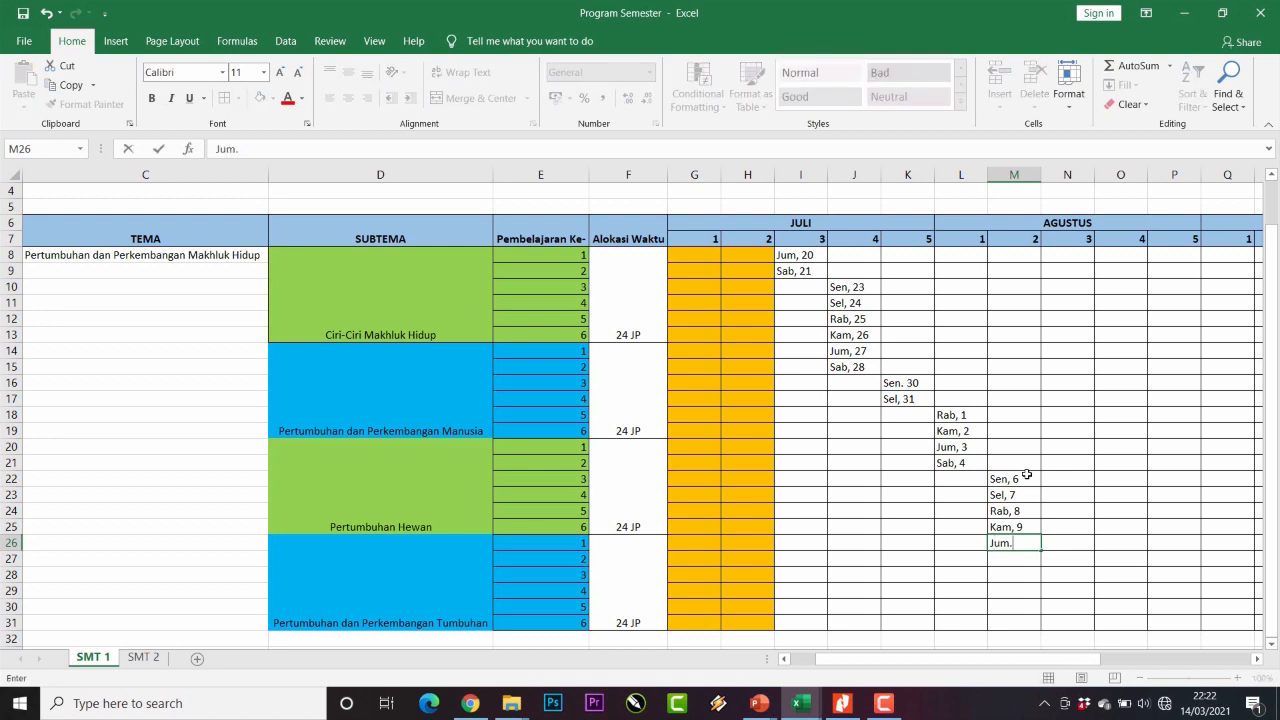
{"action": "type", "text": ". 1-"}
{"action": "key", "text": "BackSpace"}
{"action": "type", "text": "0"}
{"action": "key", "text": "Return"}
{"action": "type", "text": "Sab, 11"}
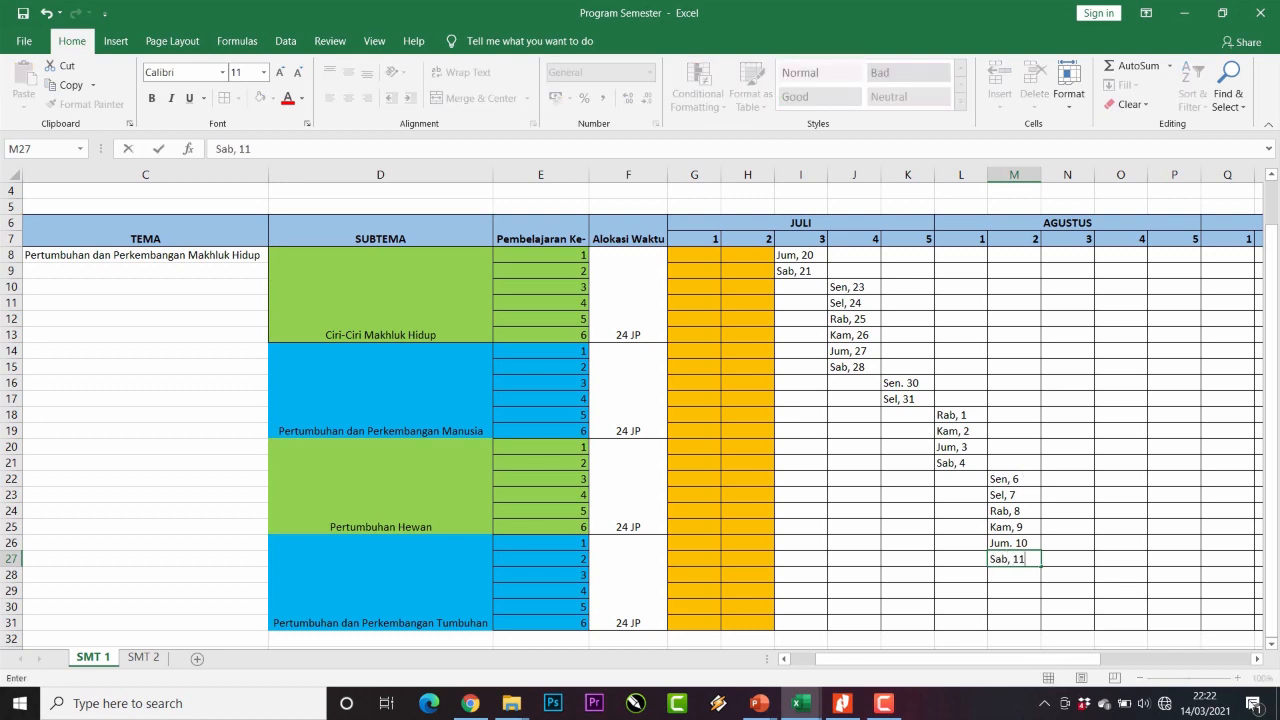
- Check the third August week in the Chrome calendar and enter Sab, 18 in N28 for lesson 3
{"action": "scroll", "coordinate": [1278, 477], "scroll_direction": "right", "scroll_amount": 1}
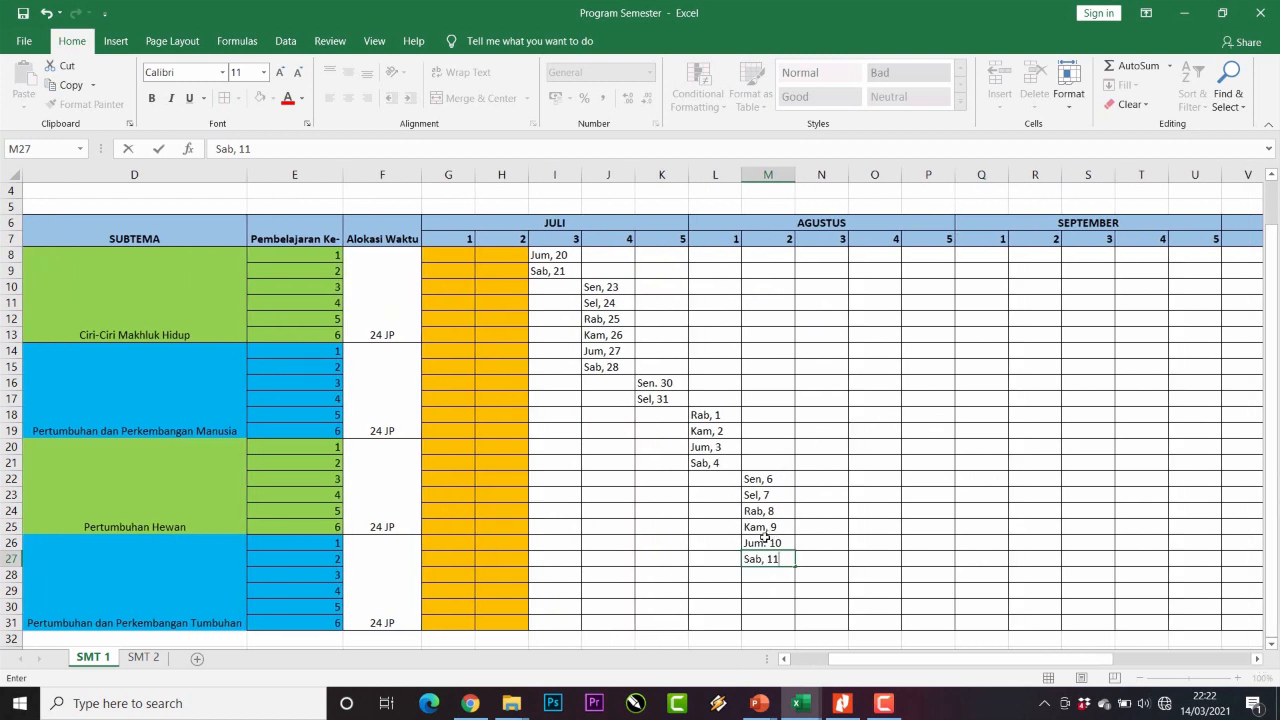
{"action": "left_click", "coordinate": [470, 703]}
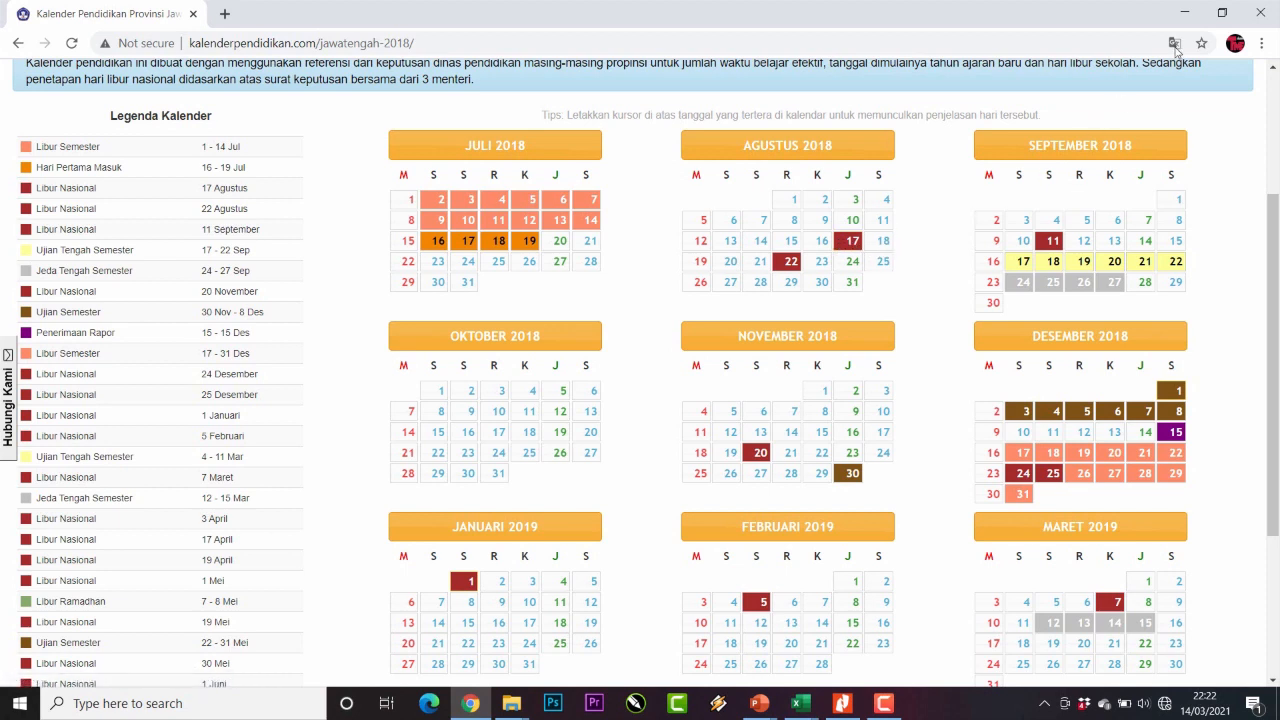
{"action": "left_click", "coordinate": [1186, 12]}
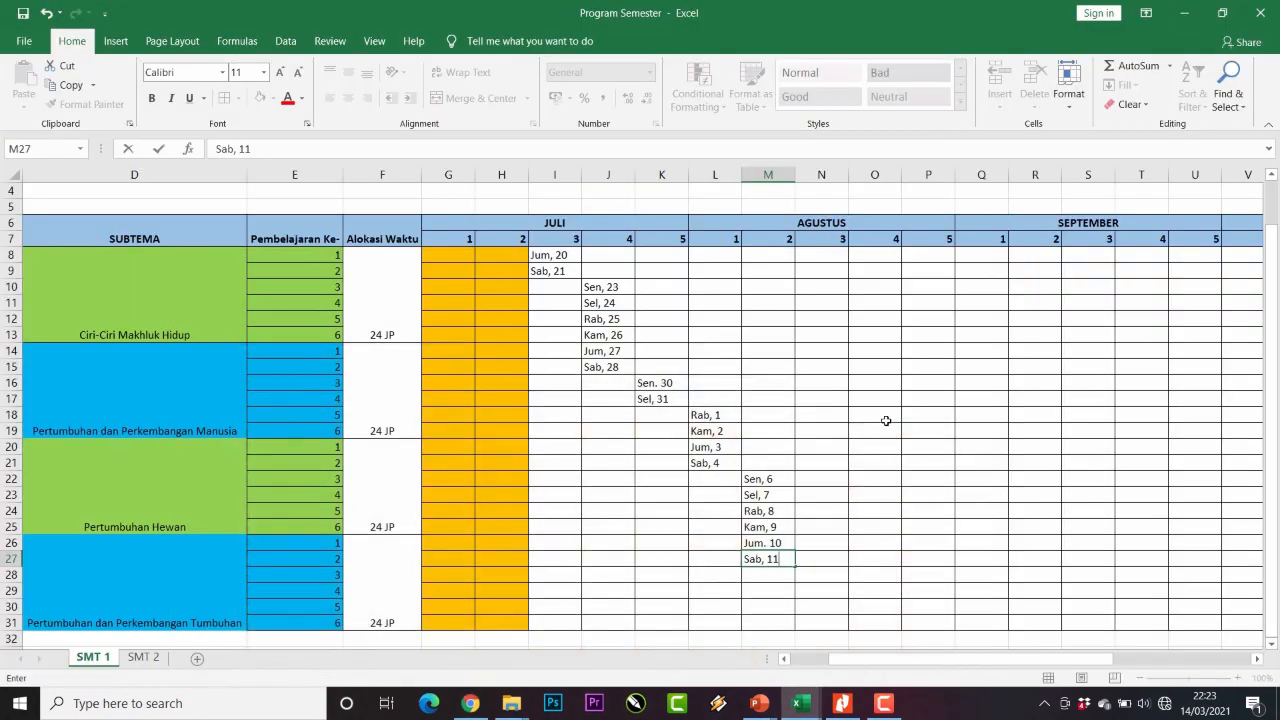
{"action": "left_click", "coordinate": [815, 575]}
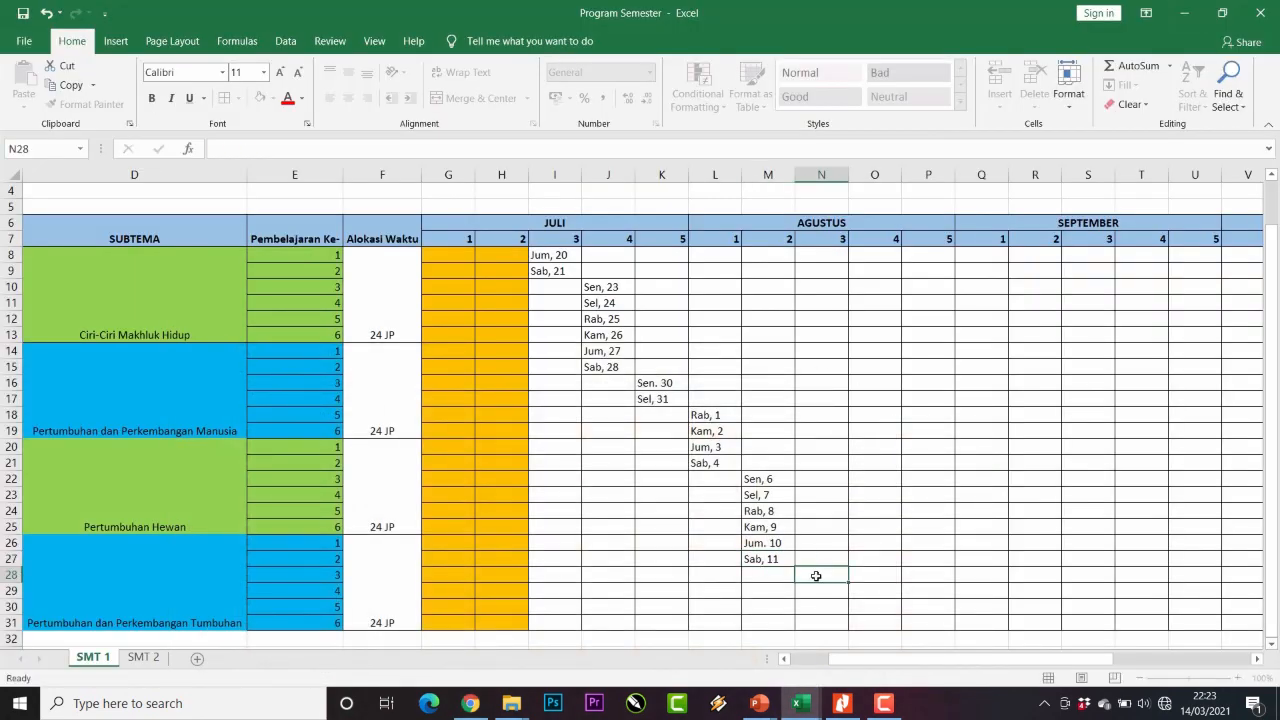
{"action": "type", "text": "Sab, 18"}
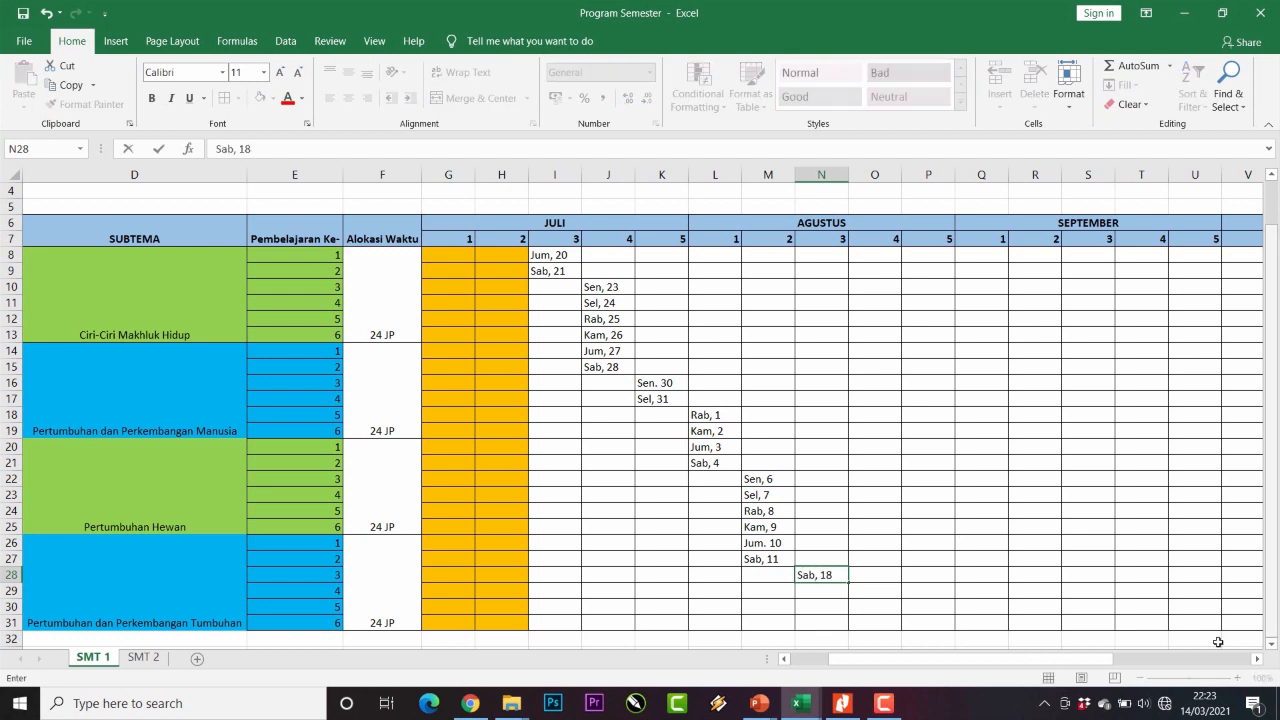
- Check the fourth August week in the Chrome calendar and enter Sen, 20 in O29 and Sel, 21 in O30 for lessons 4 and 5
{"action": "left_click", "coordinate": [470, 703]}
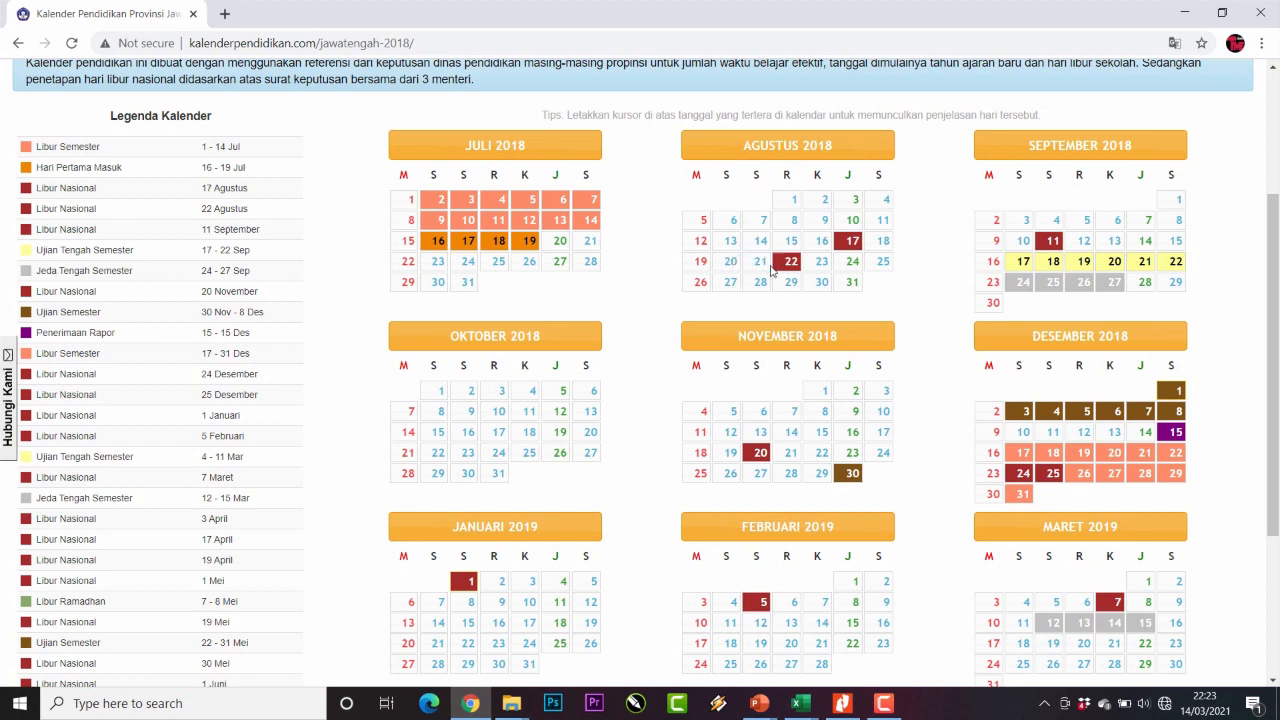
{"action": "mouse_move", "coordinate": [790, 266]}
{"action": "left_click", "coordinate": [1186, 16]}
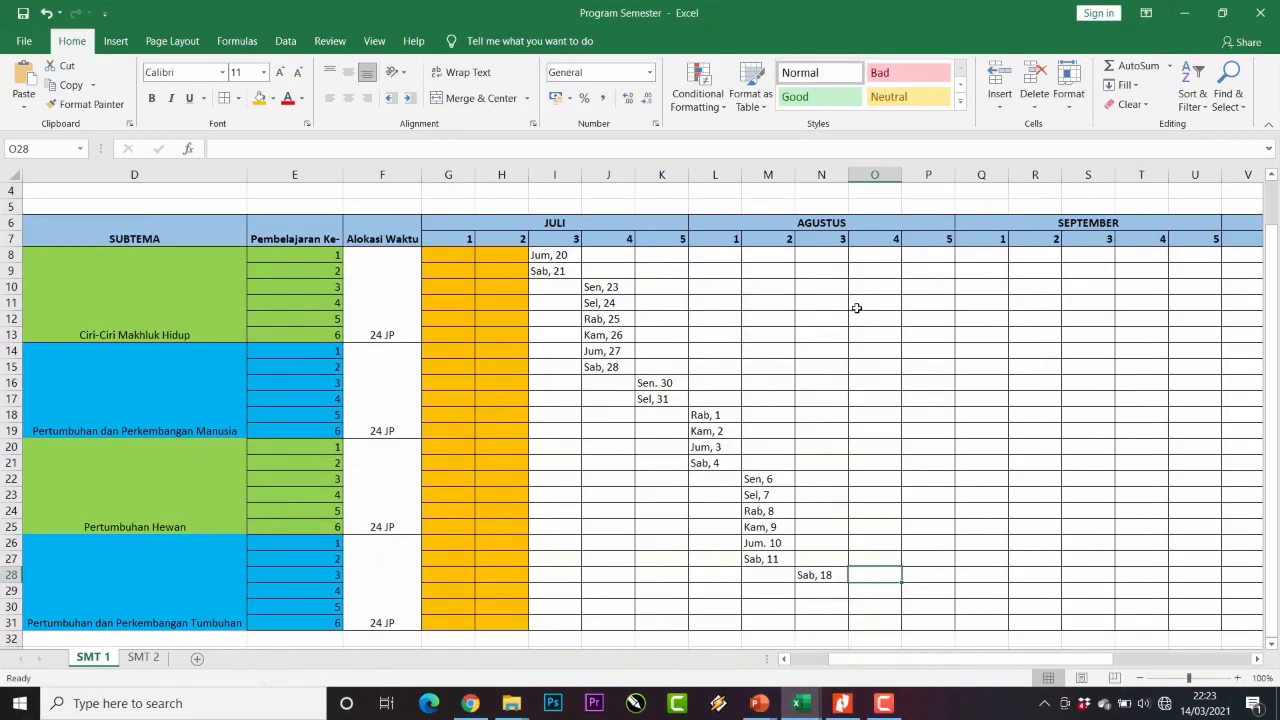
{"action": "scroll", "coordinate": [851, 325], "scroll_direction": "down", "scroll_amount": 3}
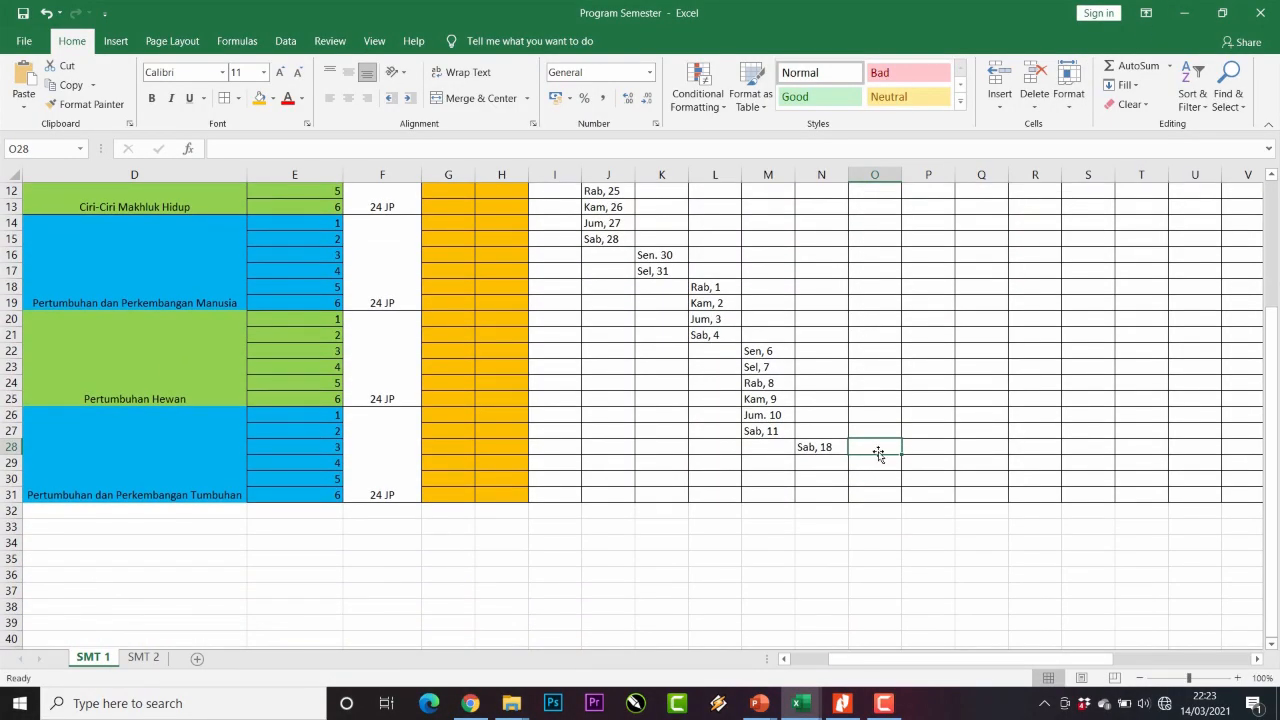
{"action": "left_click", "coordinate": [878, 461]}
{"action": "type", "text": "Sen,"}
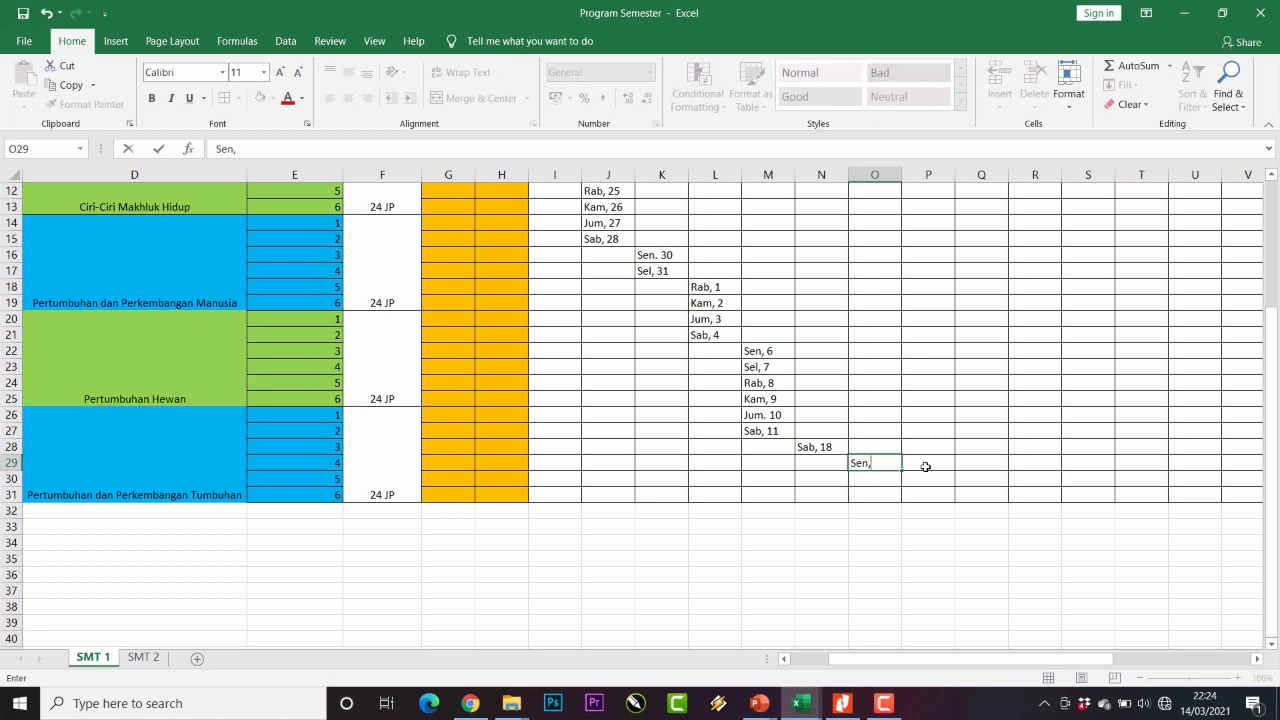
{"action": "type", "text": " 20"}
{"action": "key", "text": "Return"}
{"action": "type", "text": "Sel"}
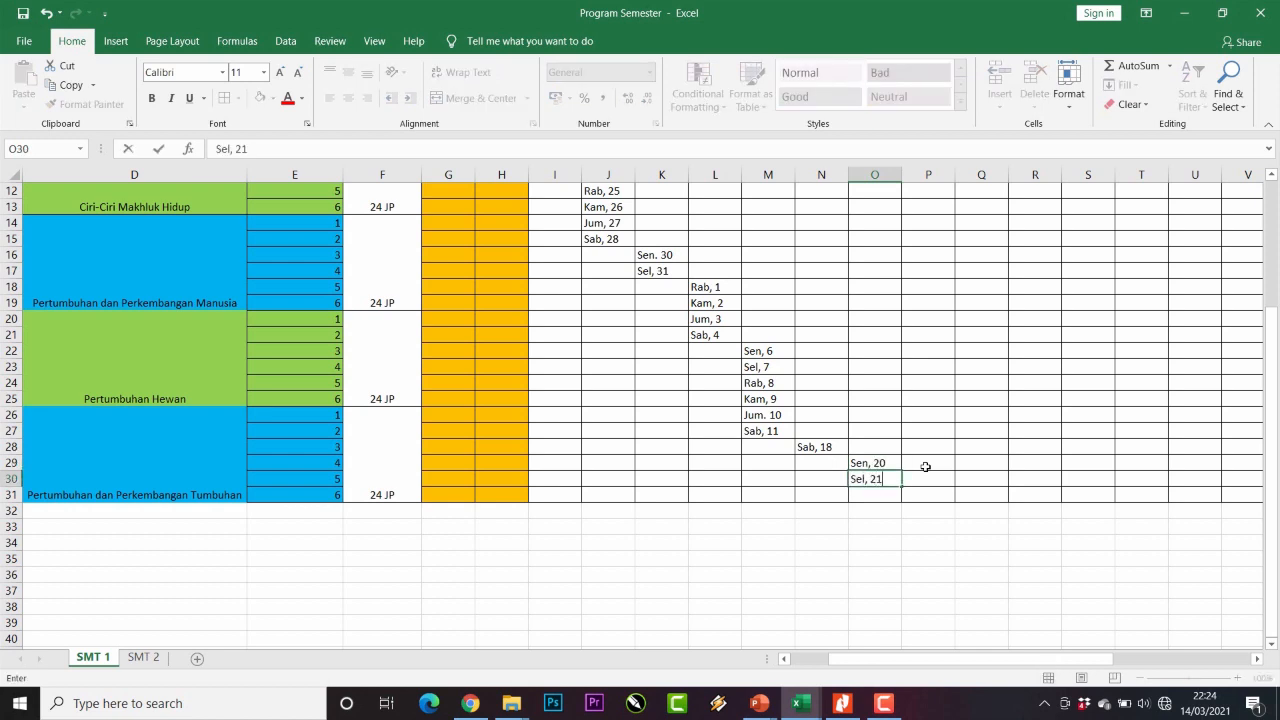
{"action": "type", "text": ", 21"}
- Recheck the Chrome calendar for the next effective day after 21 August and enter Jum, 24 in O31 for lesson 6
{"action": "scroll", "coordinate": [941, 421], "scroll_direction": "up", "scroll_amount": 3}
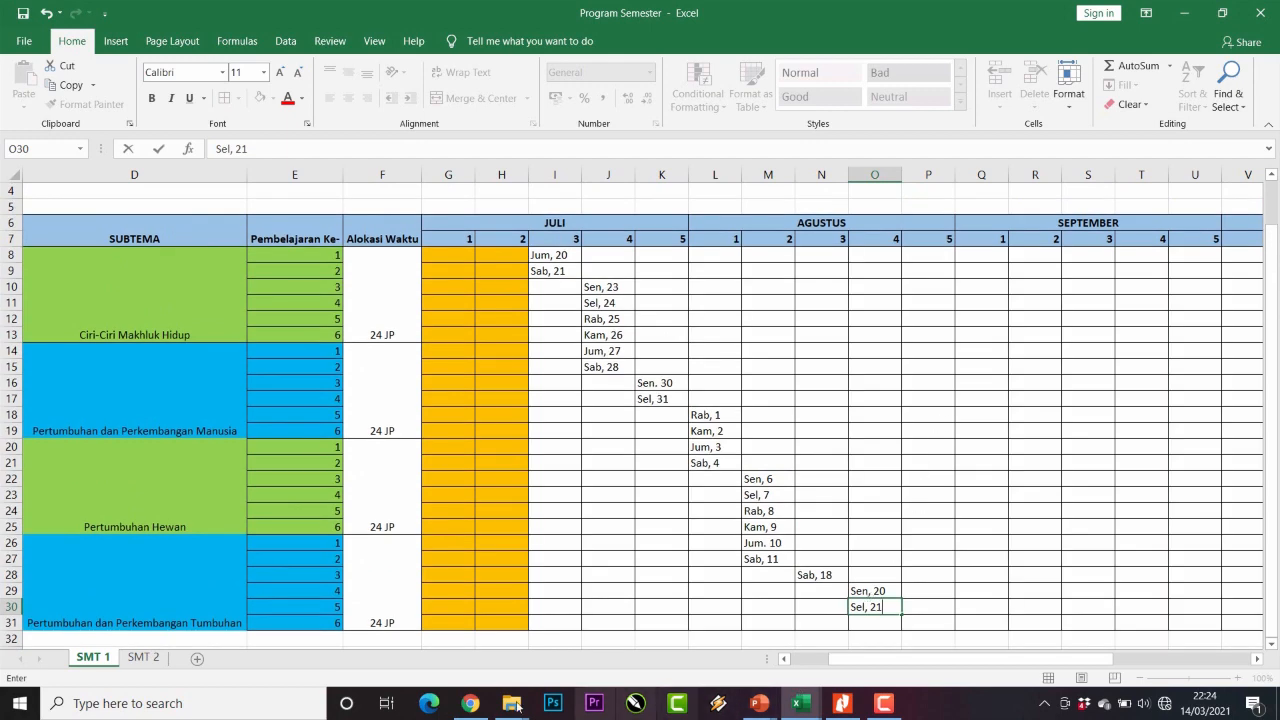
{"action": "left_click", "coordinate": [470, 703]}
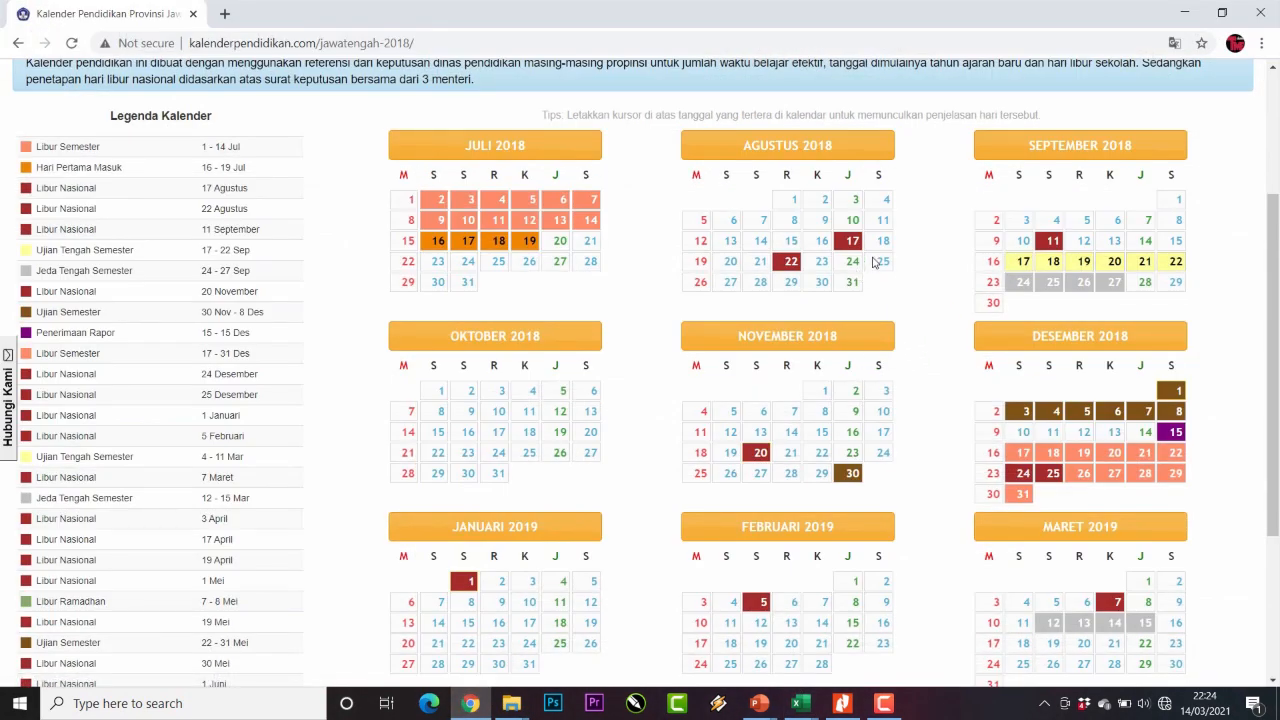
{"action": "left_click", "coordinate": [1184, 12]}
{"action": "left_click", "coordinate": [470, 703]}
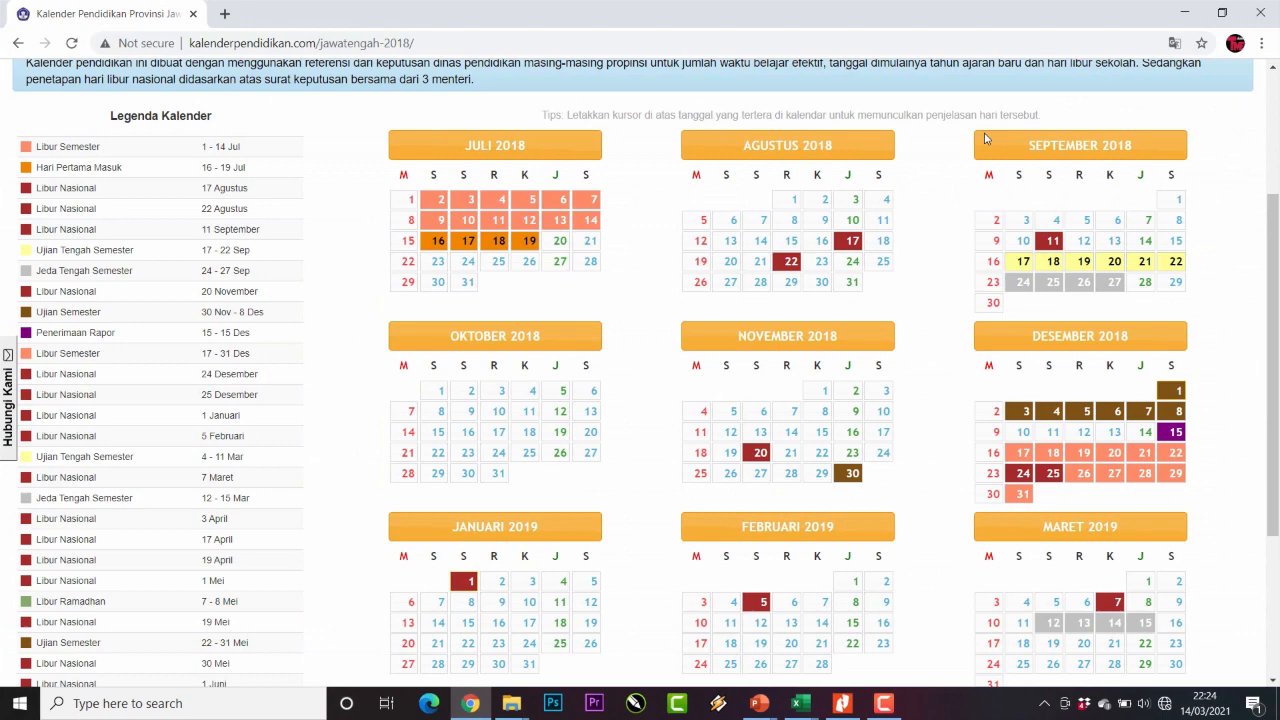
{"action": "left_click", "coordinate": [1184, 12]}
{"action": "left_click", "coordinate": [880, 630]}
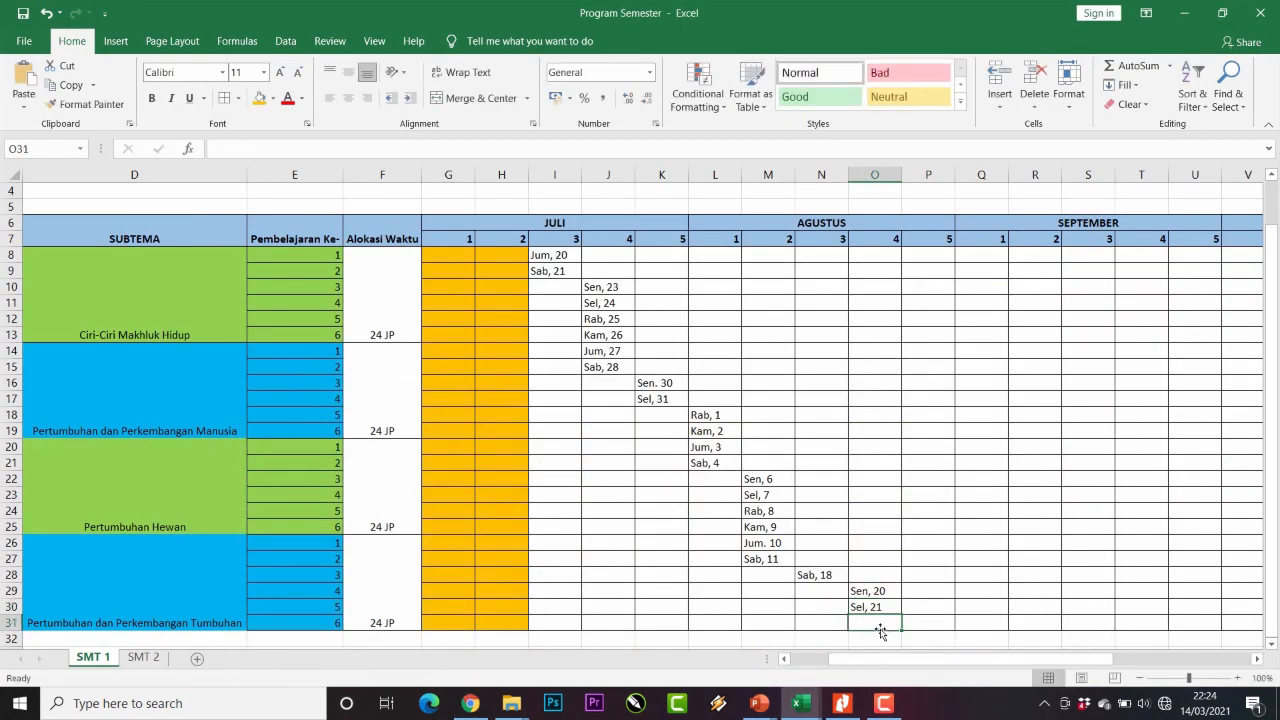
{"action": "type", "text": "Jum, "}
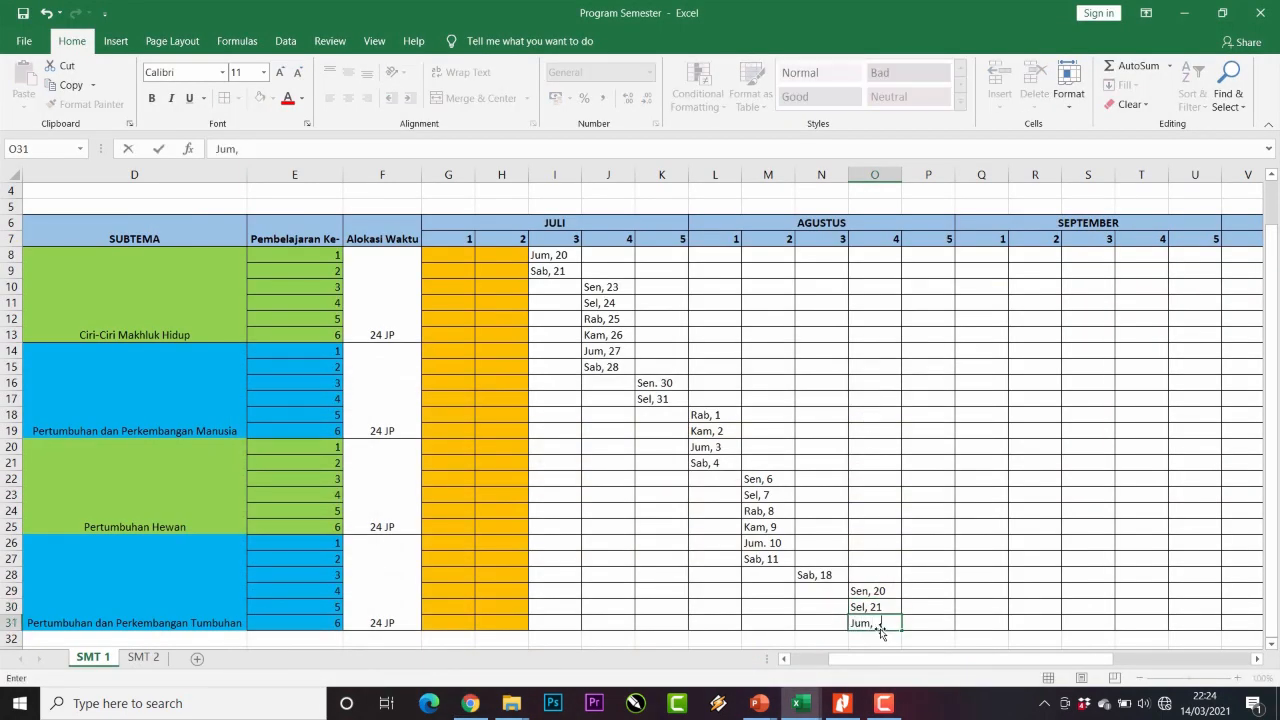
{"action": "type", "text": "24"}
{"action": "key", "text": "ctrl+Return"}
- Review the dates scheduled for the Pertumbuhan dan Perkembangan Makhluk Hidup theme across Juli and Agustus
{"action": "scroll", "coordinate": [957, 517], "scroll_direction": "down", "scroll_amount": 3}
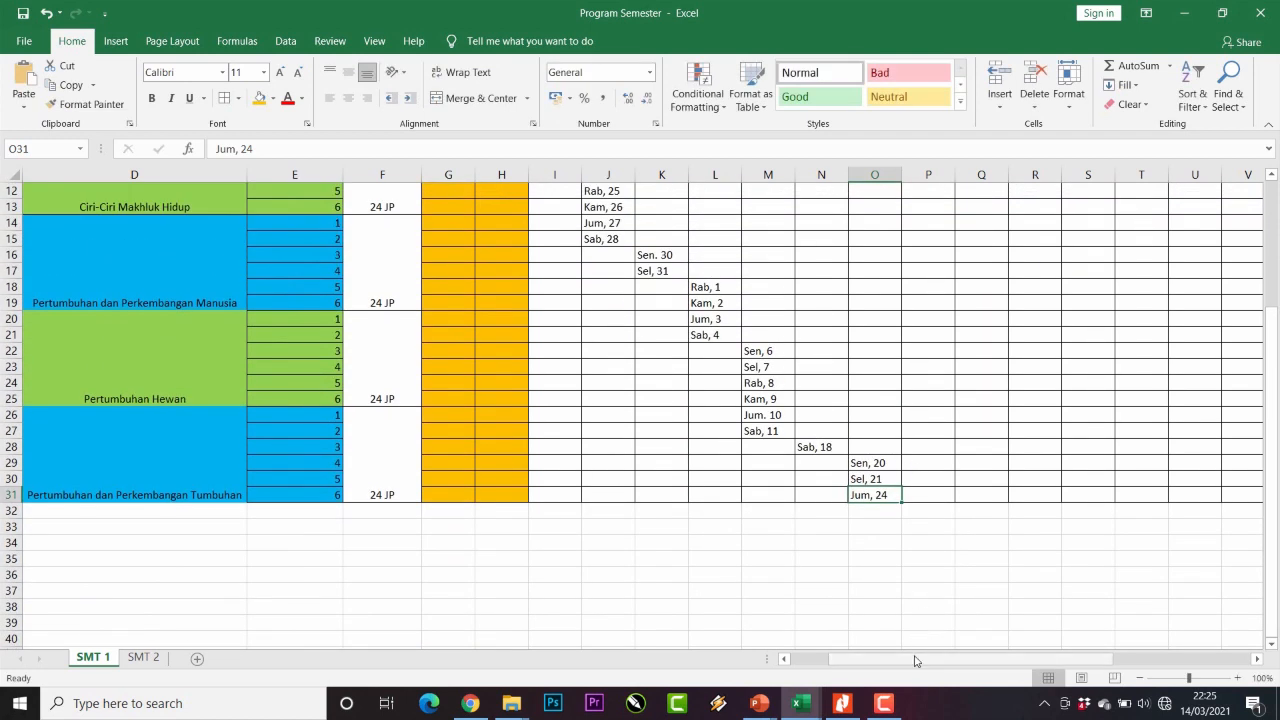
{"action": "scroll", "coordinate": [920, 620], "scroll_direction": "left", "scroll_amount": 3}
{"action": "scroll", "coordinate": [943, 522], "scroll_direction": "up", "scroll_amount": 3}
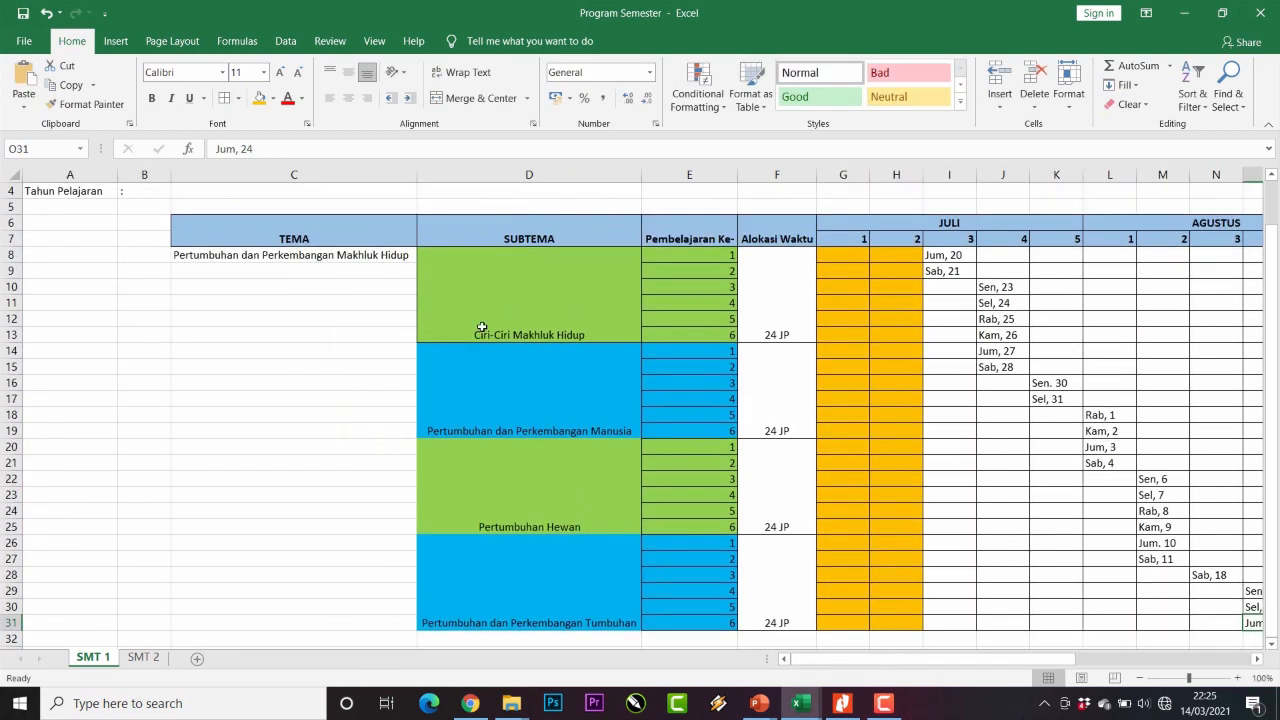
{"action": "left_click", "coordinate": [232, 256]}
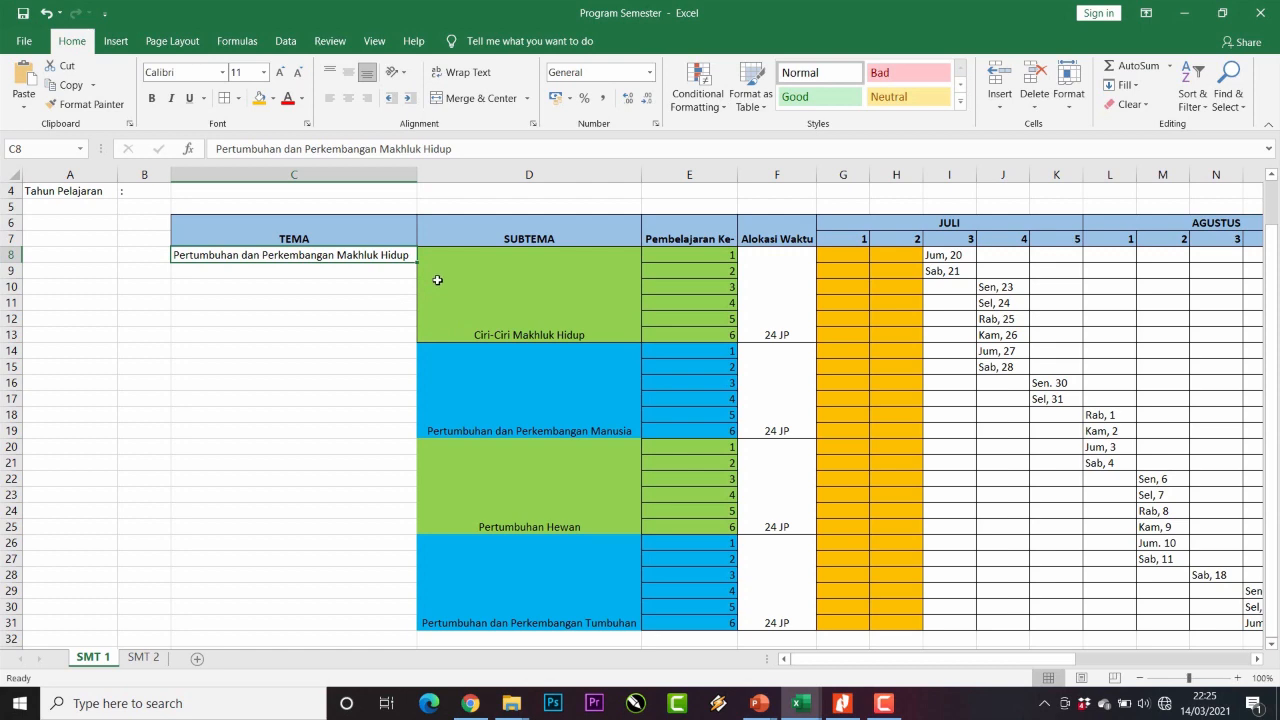
{"action": "left_click_drag", "start_coordinate": [986, 658], "coordinate": [1015, 659]}
{"action": "scroll", "coordinate": [1116, 504], "scroll_direction": "down", "scroll_amount": 3}
{"action": "scroll", "coordinate": [1116, 504], "scroll_direction": "up", "scroll_amount": 3}
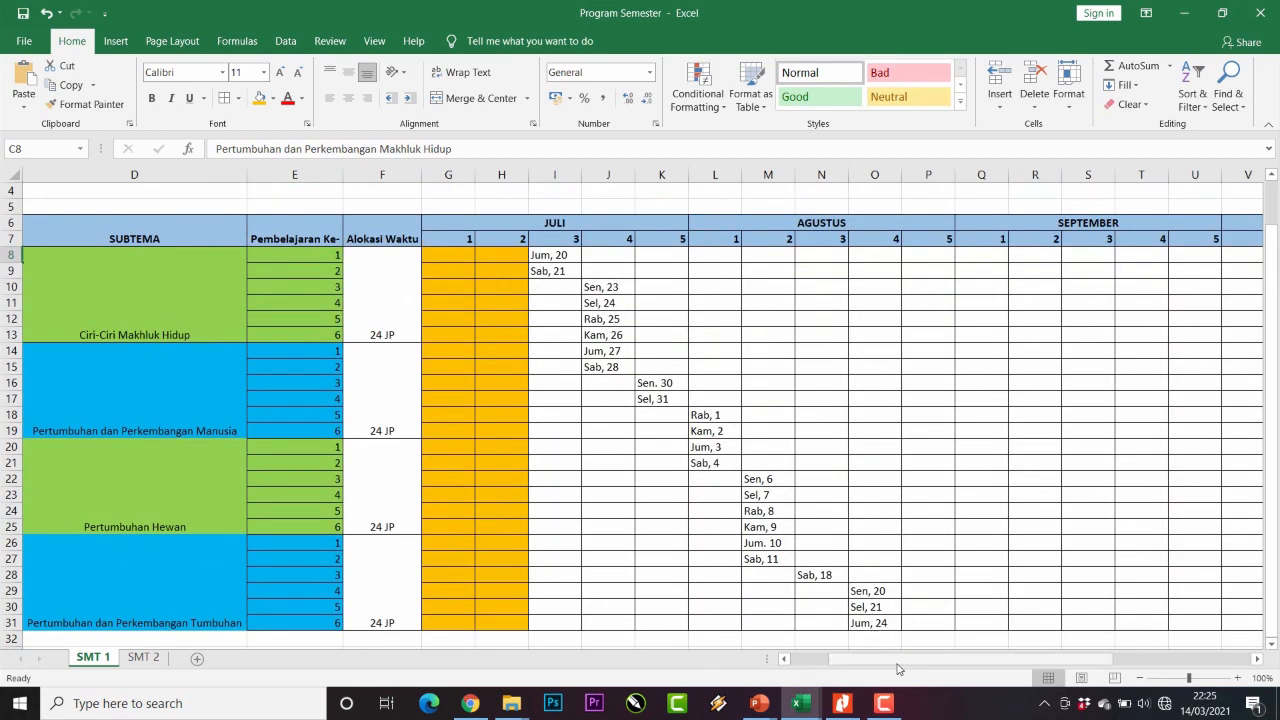
{"action": "left_click_drag", "start_coordinate": [888, 660], "coordinate": [882, 665]}
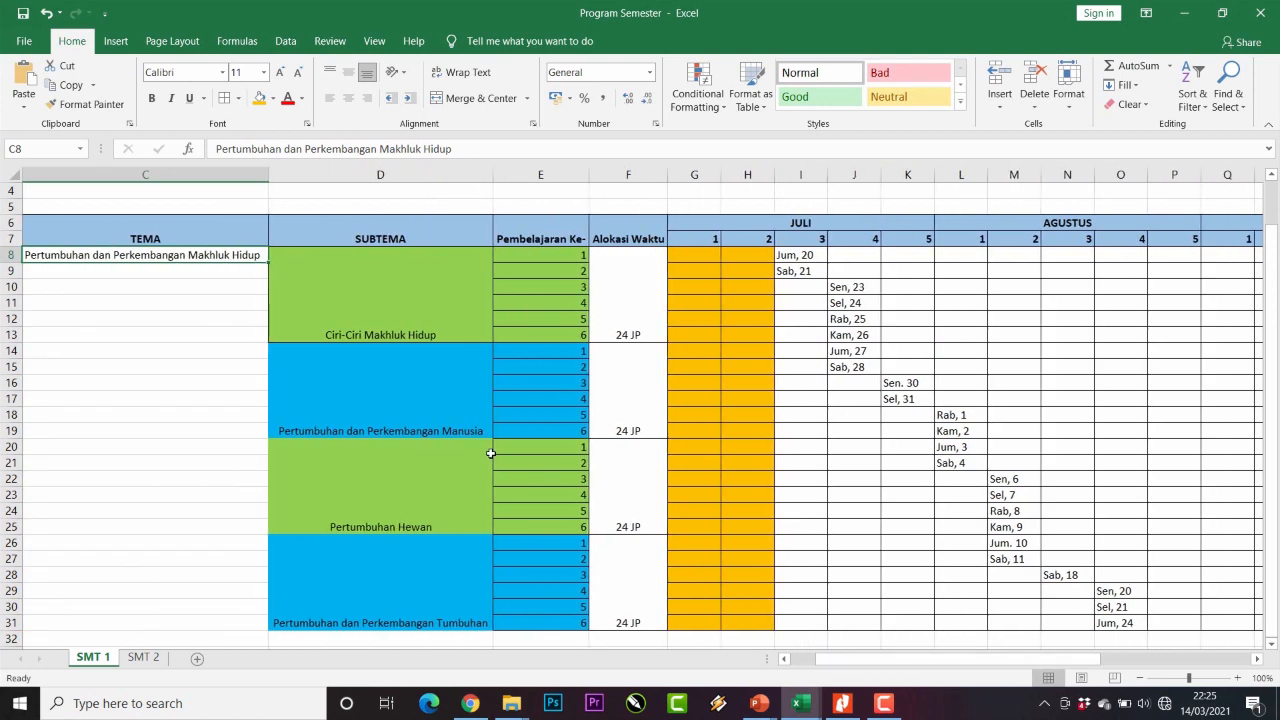
- Start a second theme below the first by entering TEMA Kedua in C32 and Sumbtema in D32
{"action": "scroll", "coordinate": [134, 469], "scroll_direction": "down", "scroll_amount": 3}
{"action": "left_click", "coordinate": [145, 515]}
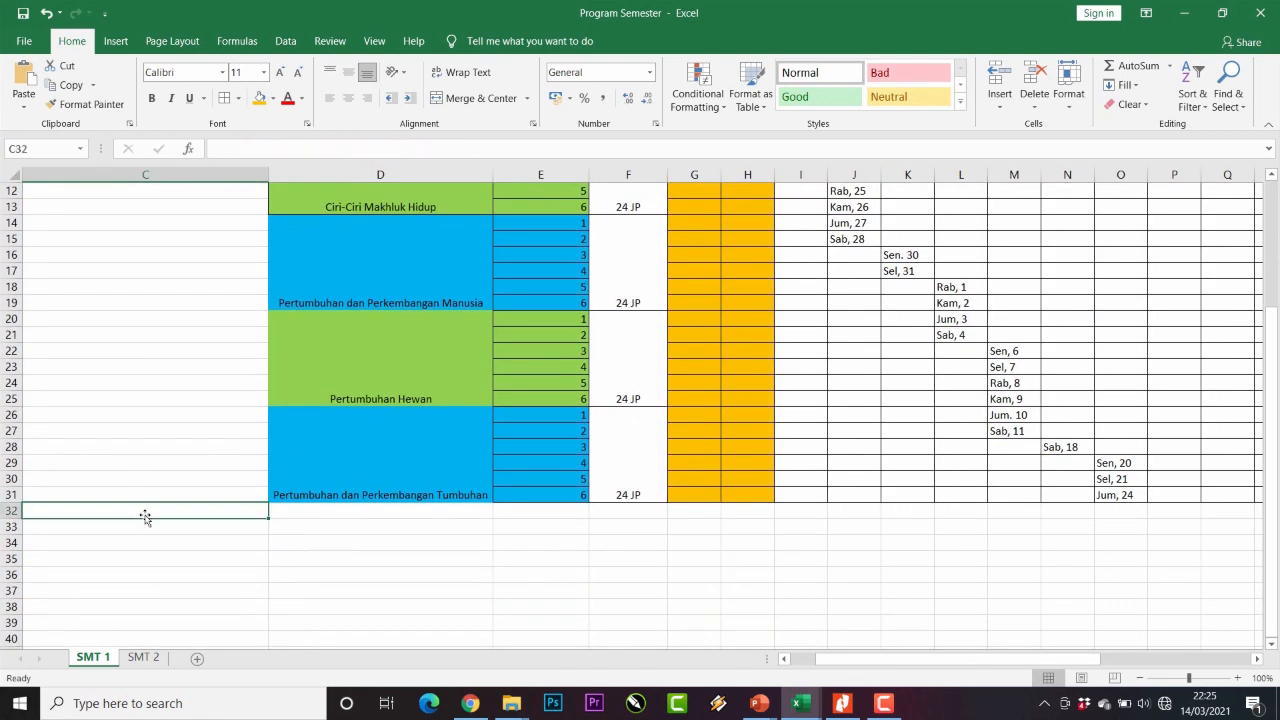
{"action": "type", "text": "TEMA Kedua"}
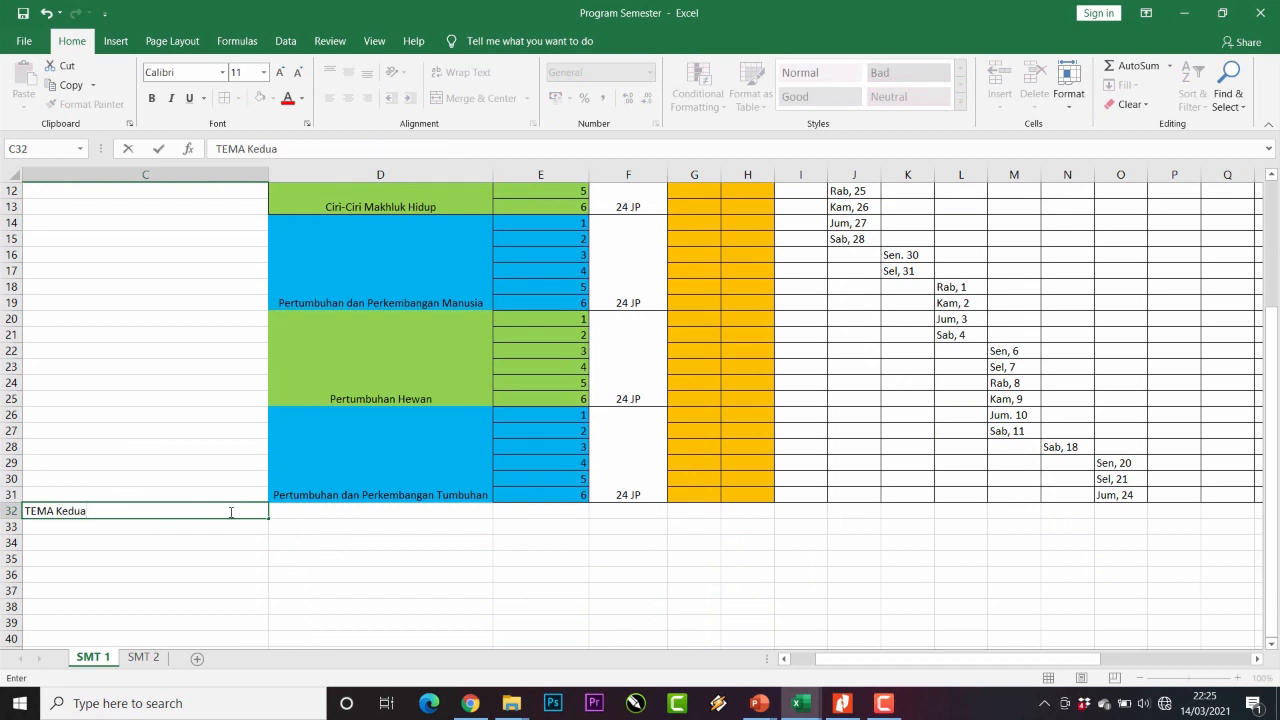
{"action": "left_click", "coordinate": [293, 507]}
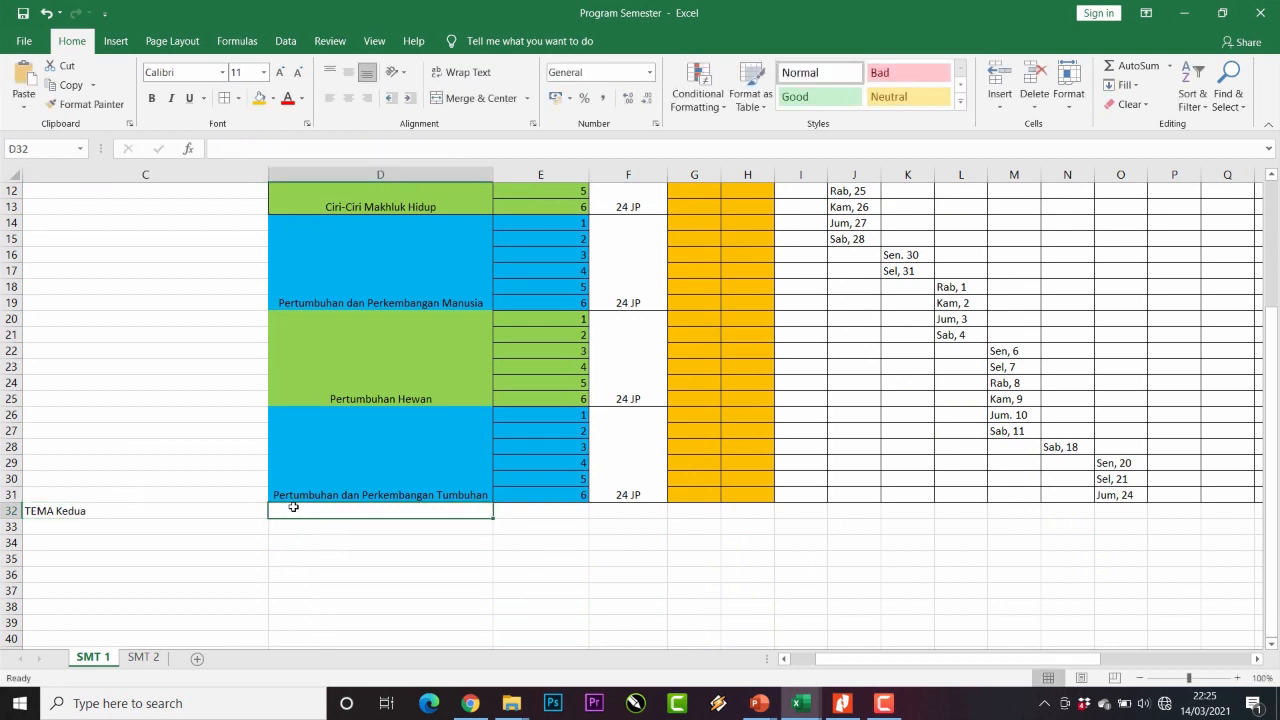
{"action": "type", "text": "Sumbtema"}
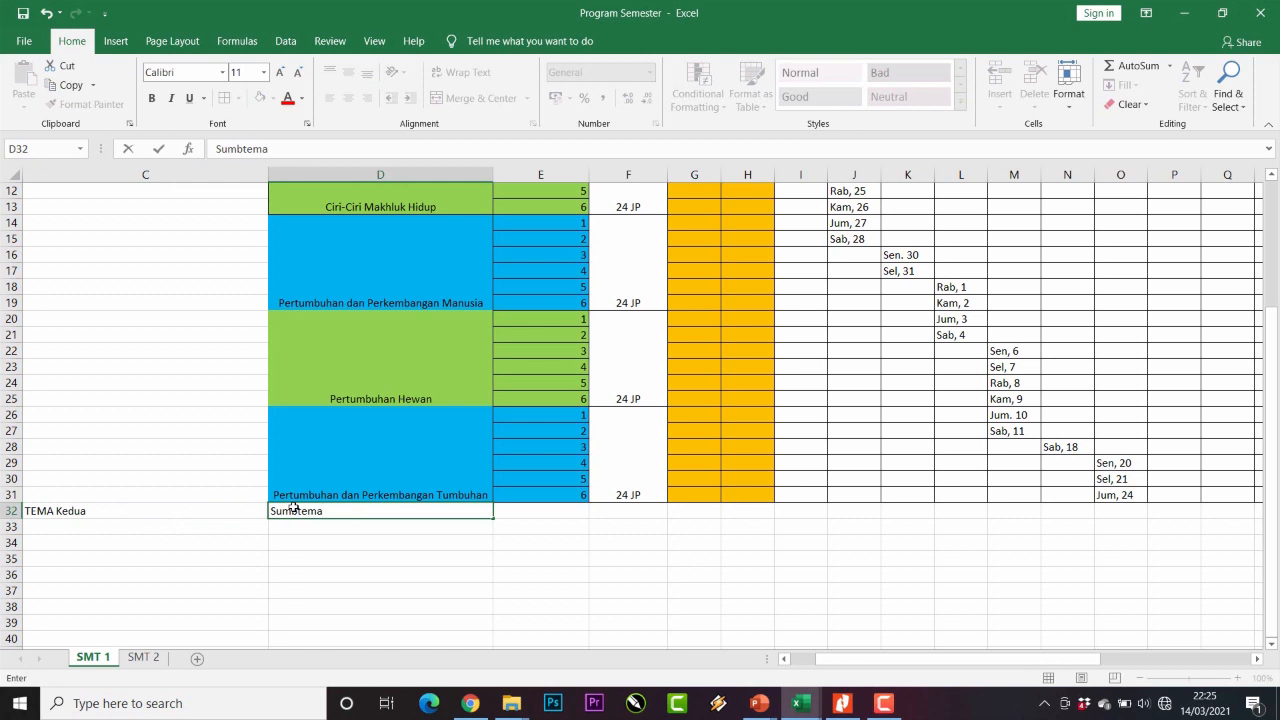
- Number the second theme's lessons 1 to 6 in cells E32 to E37 of the Pembelajaran Ke- column
{"action": "left_click", "coordinate": [561, 506]}
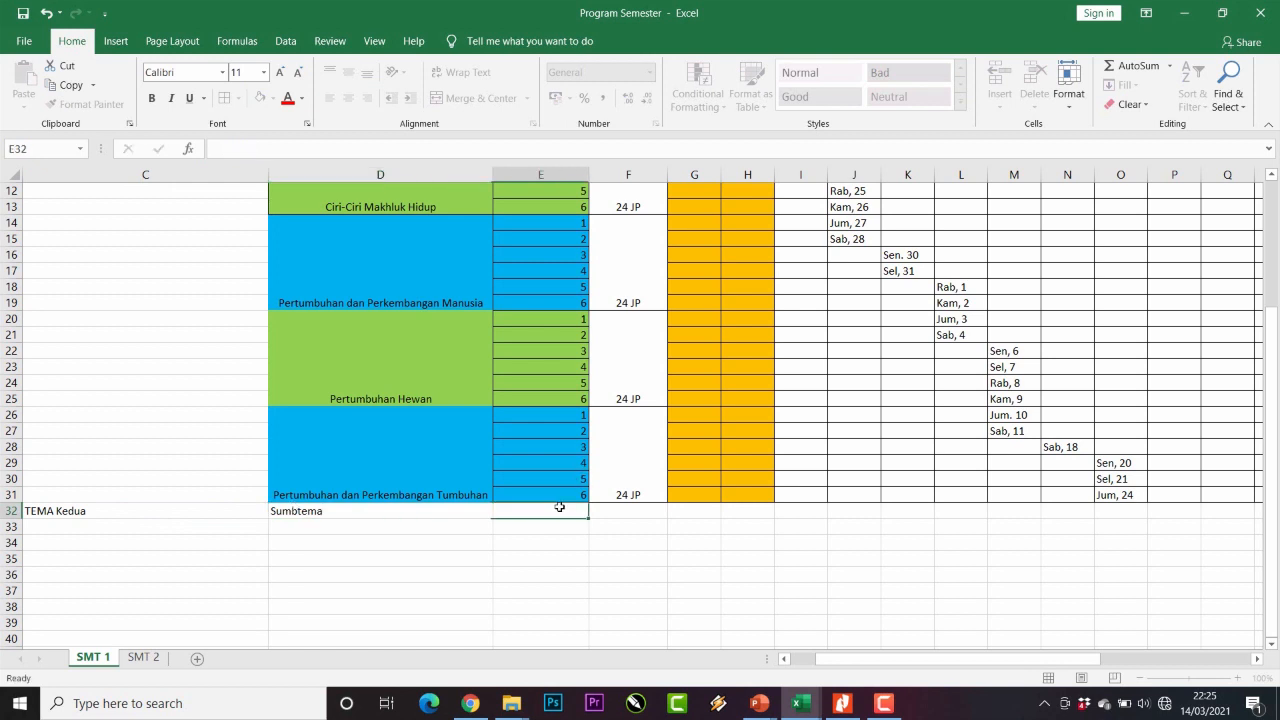
{"action": "type", "text": "1"}
{"action": "left_click", "coordinate": [553, 530]}
{"action": "type", "text": "2"}
{"action": "left_click", "coordinate": [554, 543]}
{"action": "type", "text": "3"}
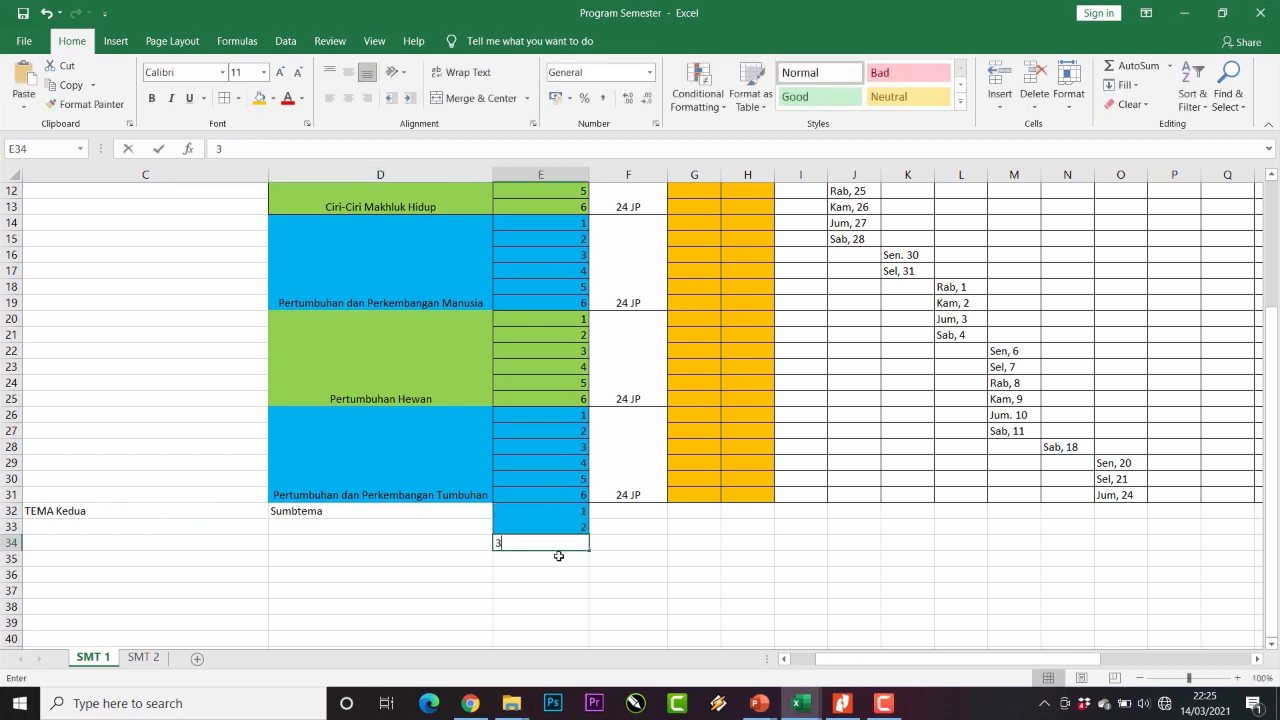
{"action": "left_click", "coordinate": [559, 557]}
{"action": "type", "text": "4"}
{"action": "left_click", "coordinate": [557, 575]}
{"action": "type", "text": "5"}
{"action": "left_click", "coordinate": [554, 591]}
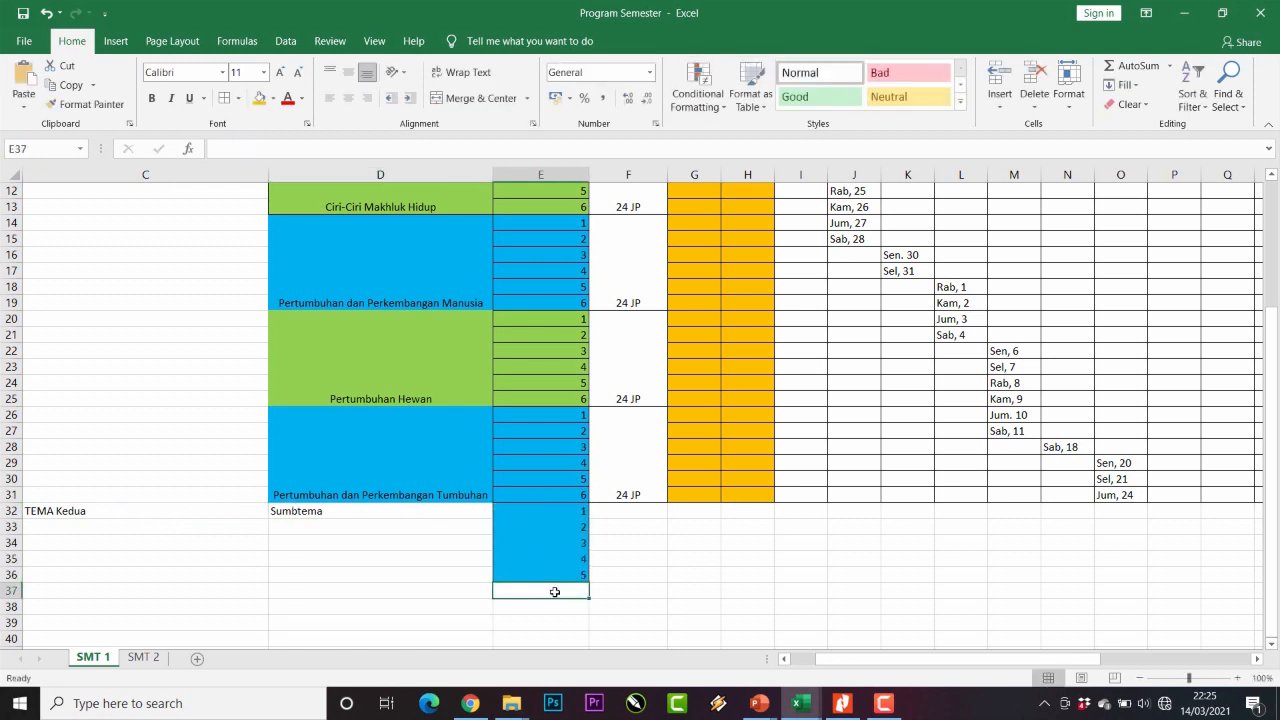
{"action": "type", "text": "6"}
{"action": "left_click", "coordinate": [620, 590]}
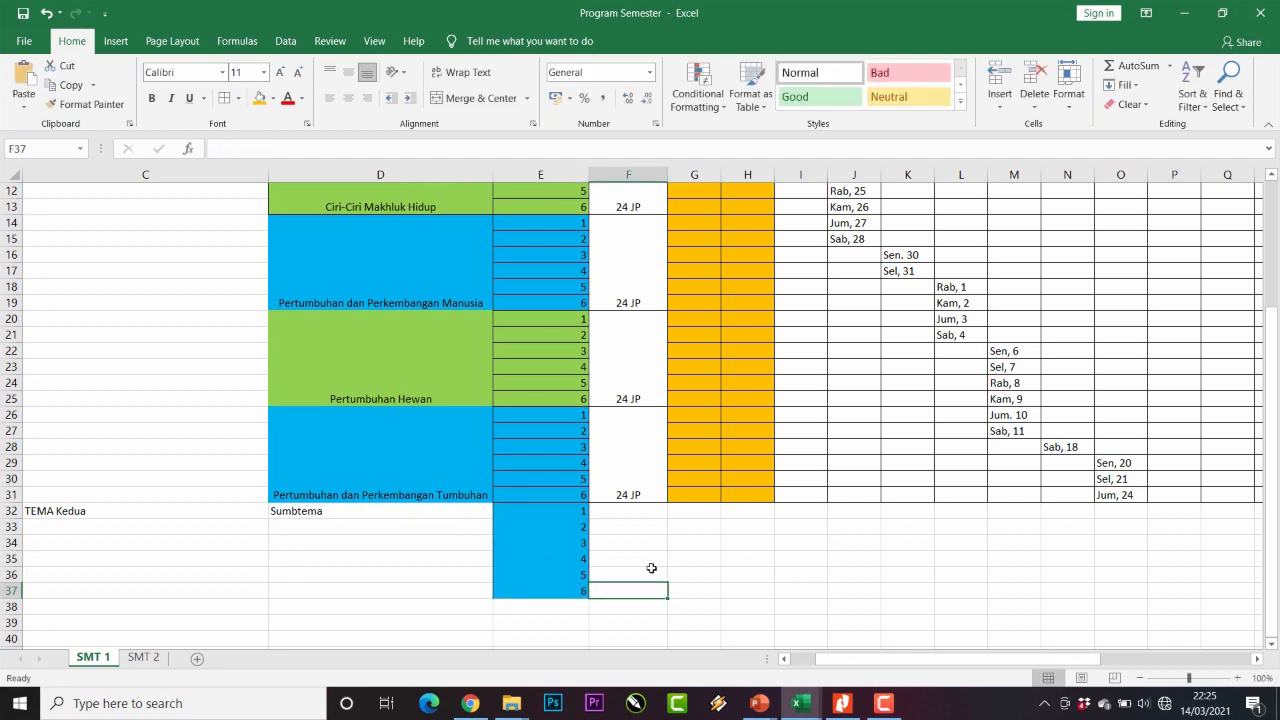
- Examine the remaining month columns through Desember and the Keterangan column of the SMT 1 sheet
{"action": "scroll", "coordinate": [651, 568], "scroll_direction": "up", "scroll_amount": 3}
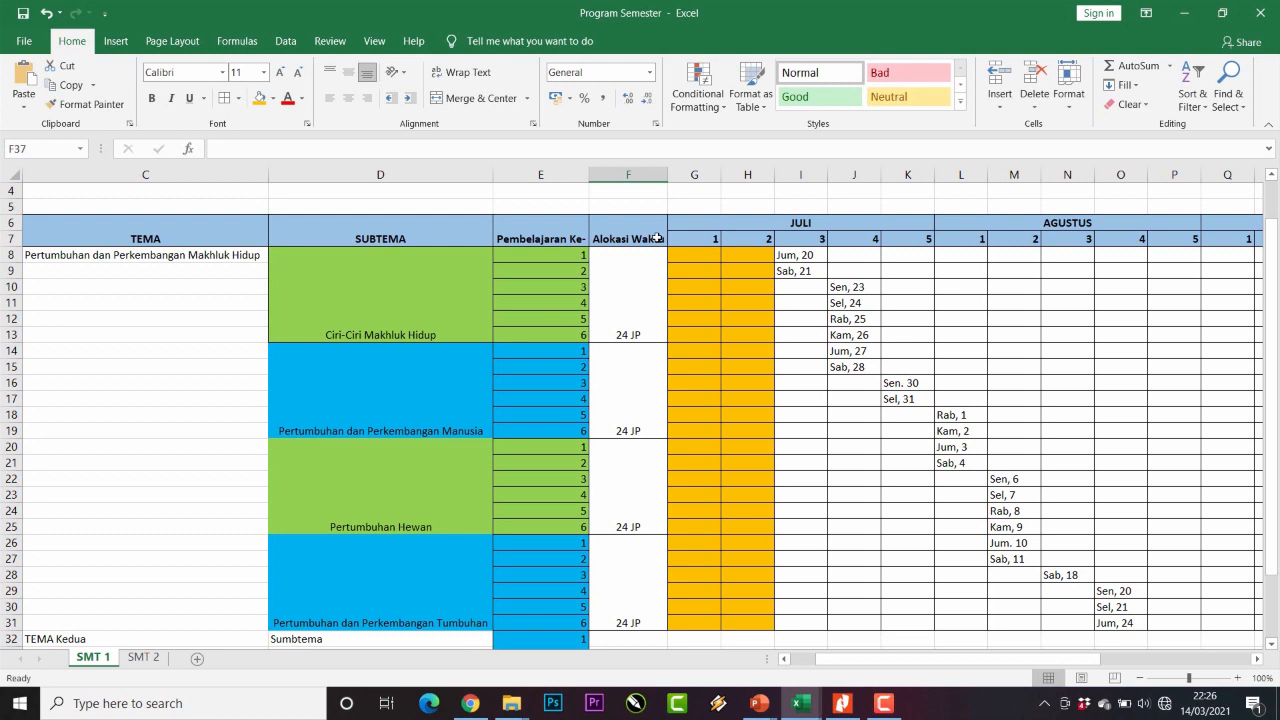
{"action": "left_click_drag", "start_coordinate": [965, 660], "coordinate": [1054, 663]}
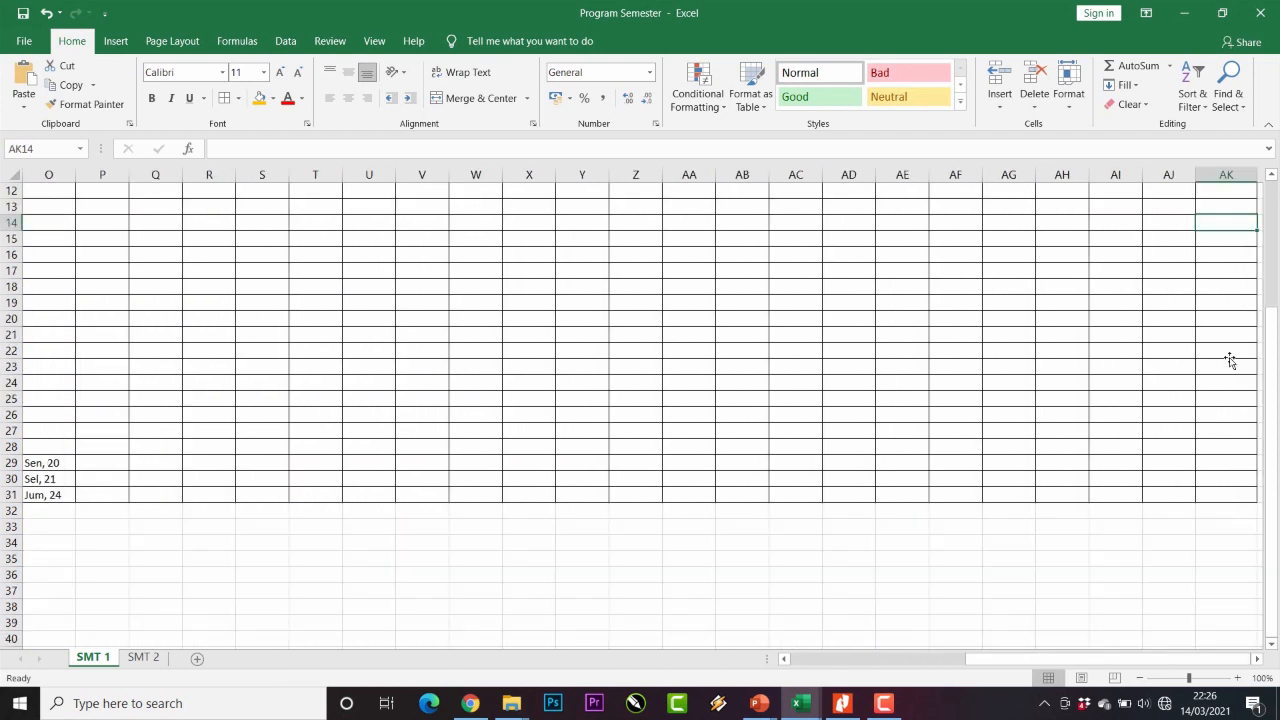
{"action": "scroll", "coordinate": [1229, 360], "scroll_direction": "up", "scroll_amount": 3}
{"action": "left_click", "coordinate": [1222, 429]}
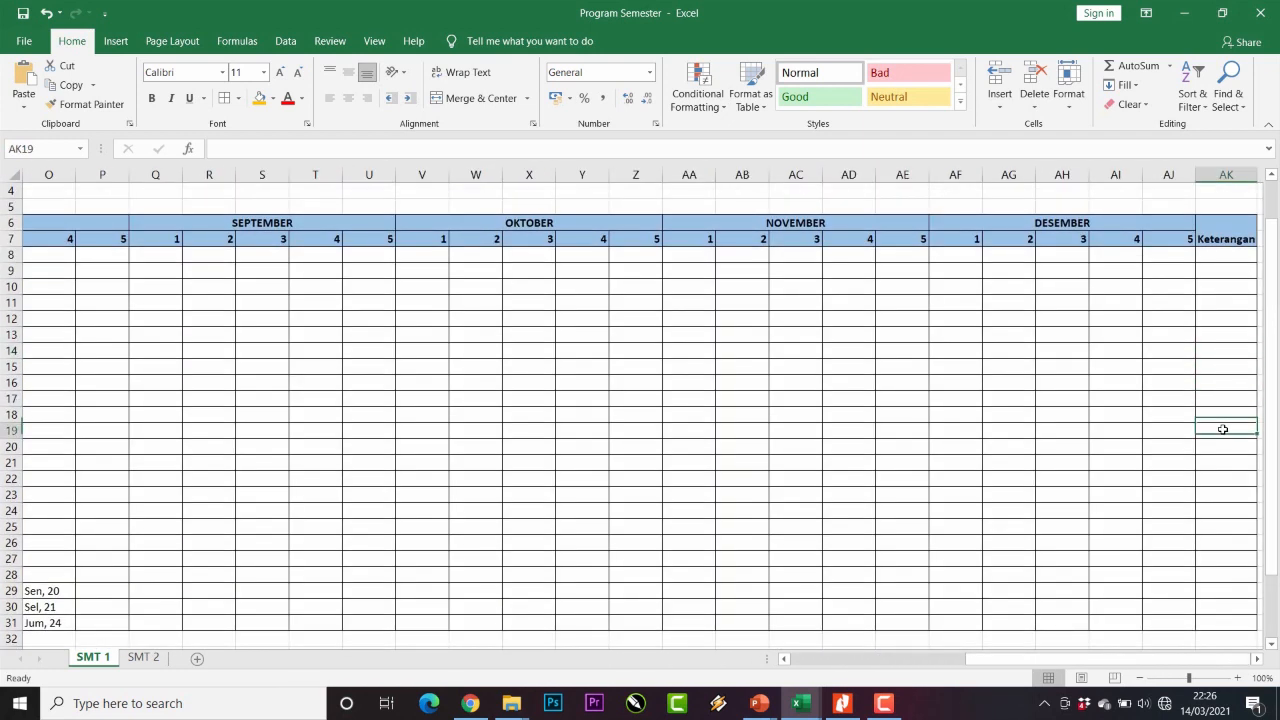
{"action": "left_click_drag", "start_coordinate": [1145, 662], "coordinate": [900, 669]}
- Switch to PowerPoint to check the non-effective days list and the effective-day and lesson totals on the Penyusunan Promes slide
{"action": "left_click", "coordinate": [760, 704]}
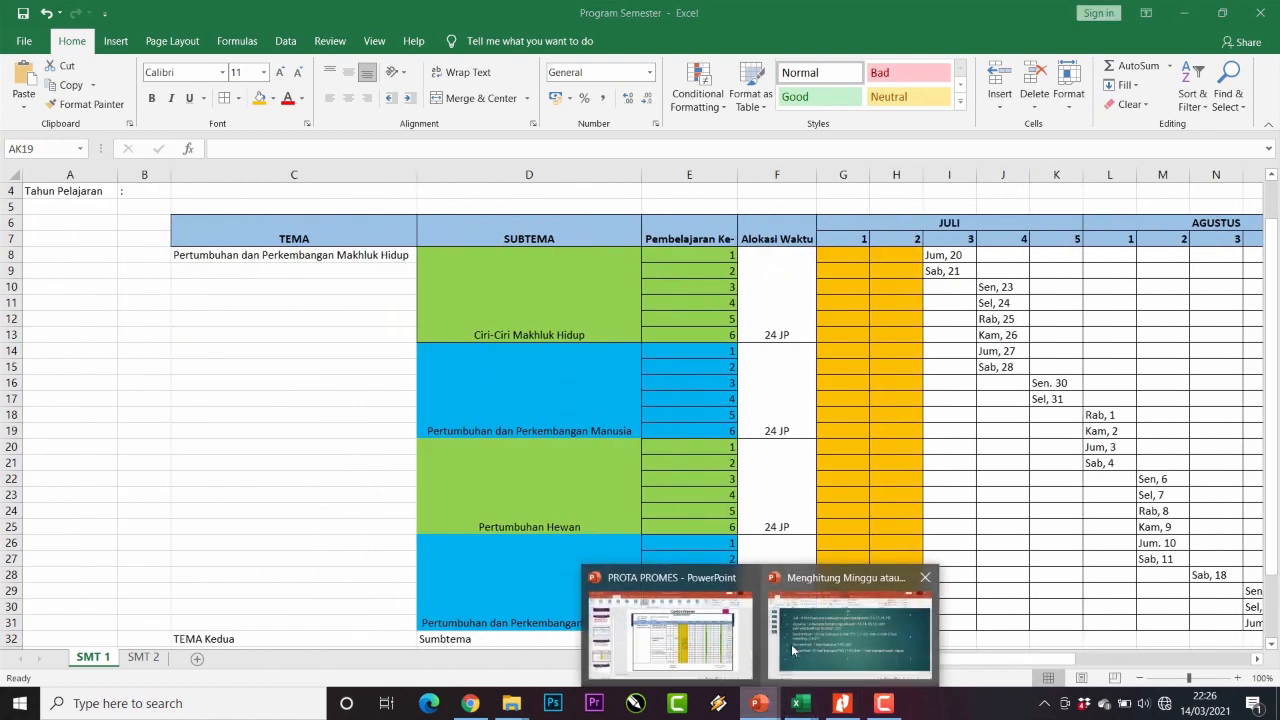
{"action": "mouse_move", "coordinate": [643, 654]}
{"action": "left_click", "coordinate": [808, 645]}
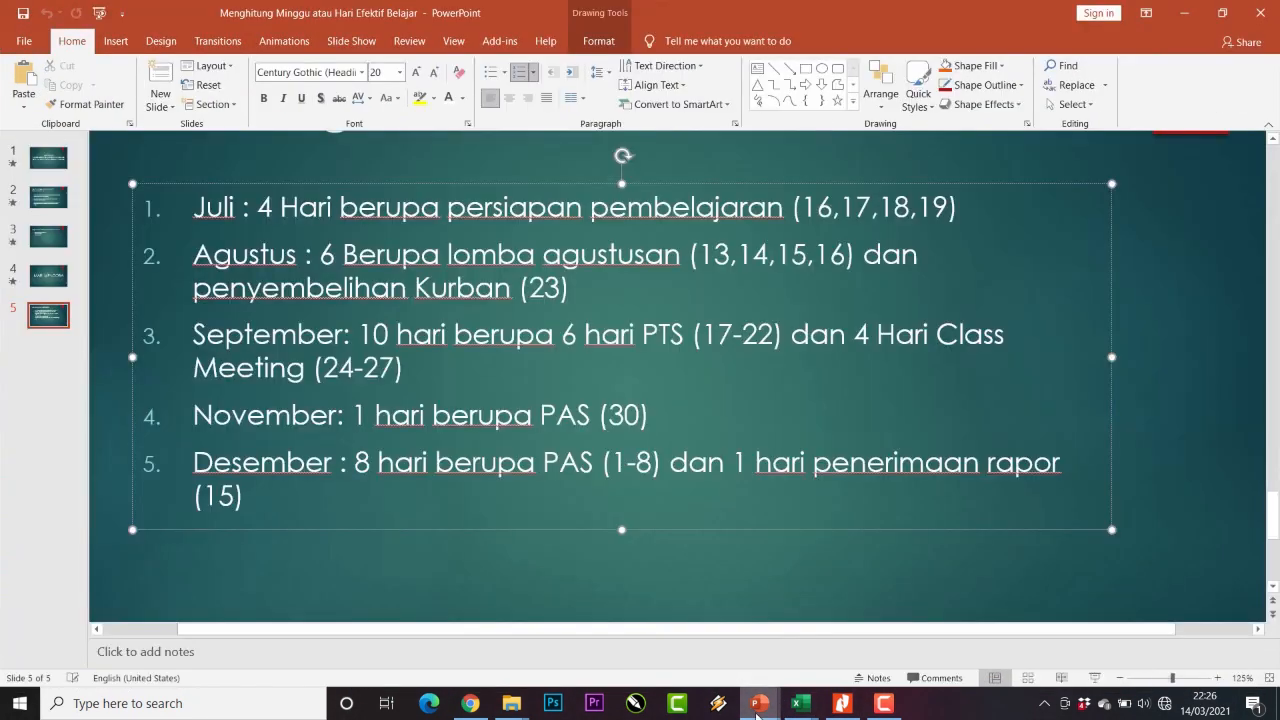
{"action": "left_click", "coordinate": [757, 703]}
{"action": "left_click", "coordinate": [658, 652]}
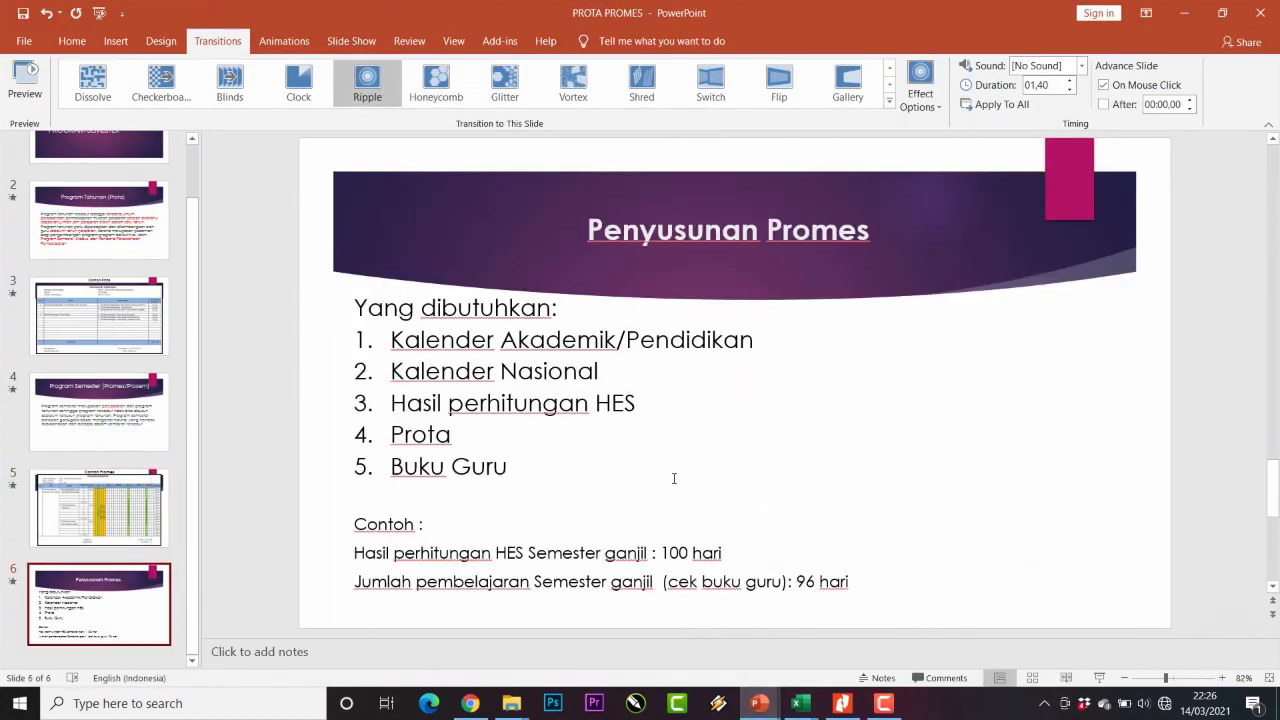
{"action": "left_click_drag", "start_coordinate": [662, 556], "coordinate": [849, 582]}
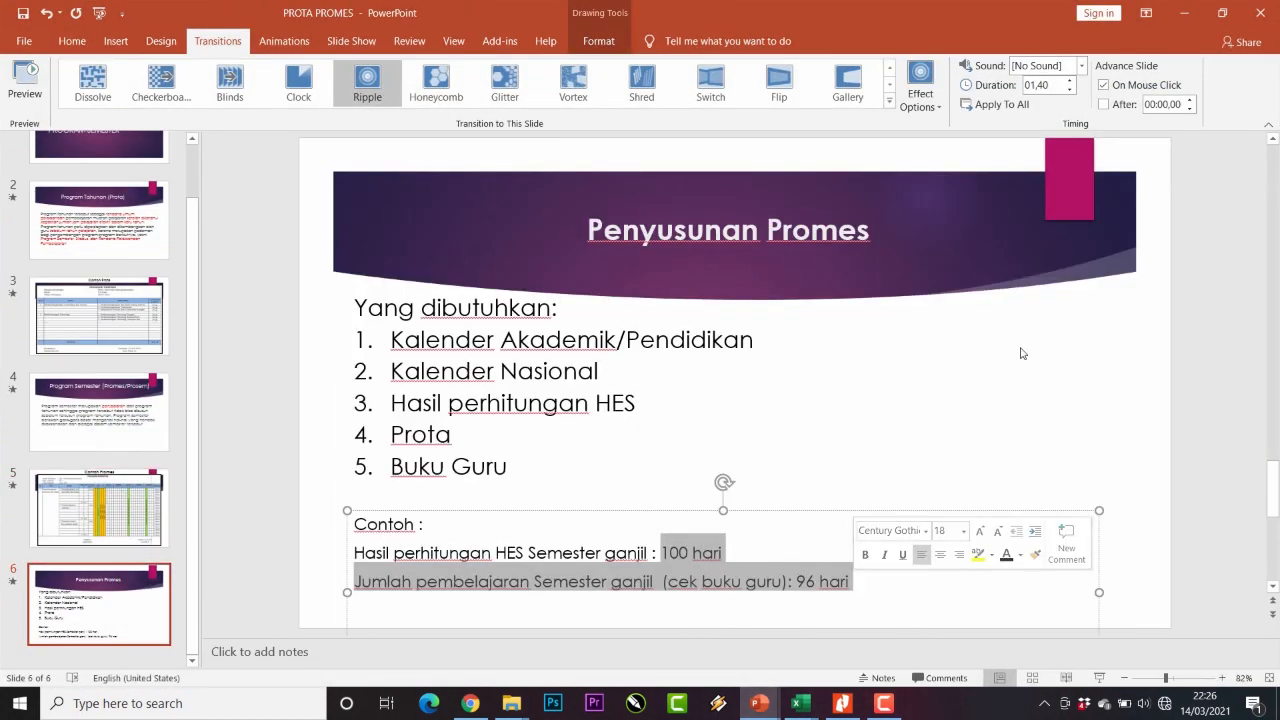
{"action": "left_click", "coordinate": [1199, 24]}
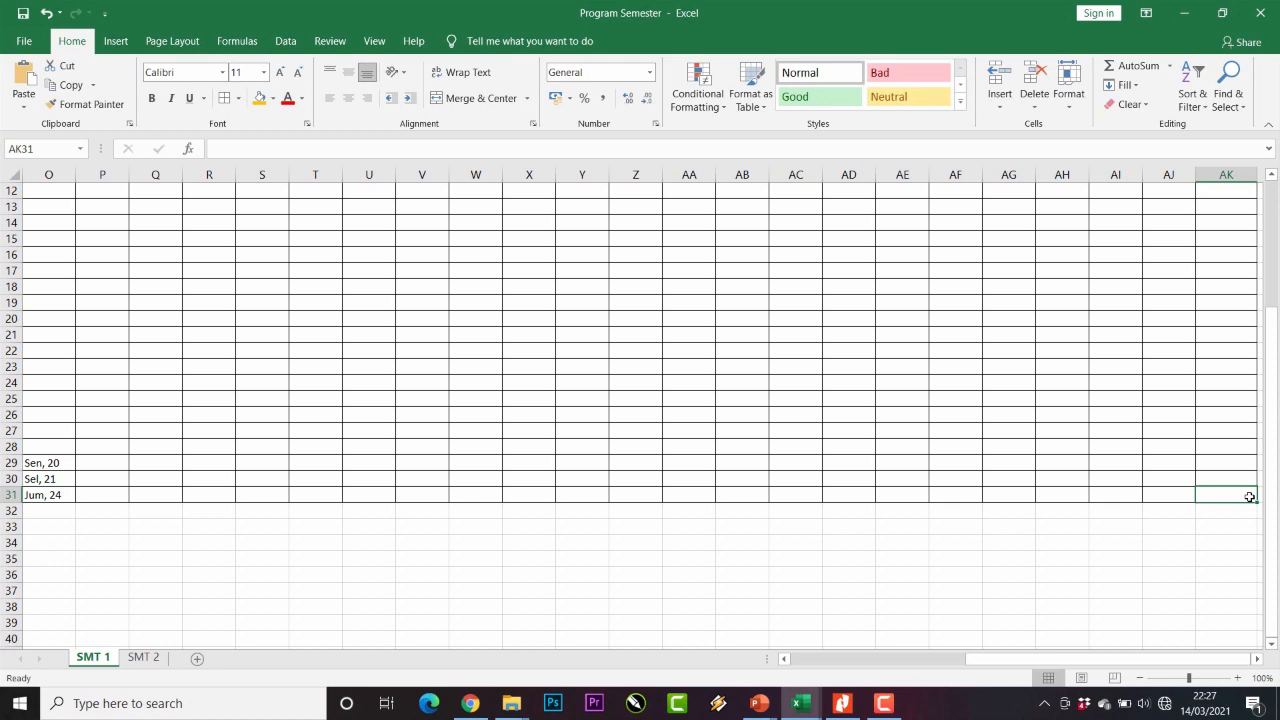
- Review the finished theme's schedule in Excel and highlight the Keterangan cells AK8 to AK27
{"action": "scroll", "coordinate": [1215, 510], "scroll_direction": "up", "scroll_amount": 1}
{"action": "left_click_drag", "start_coordinate": [1073, 660], "coordinate": [922, 661]}
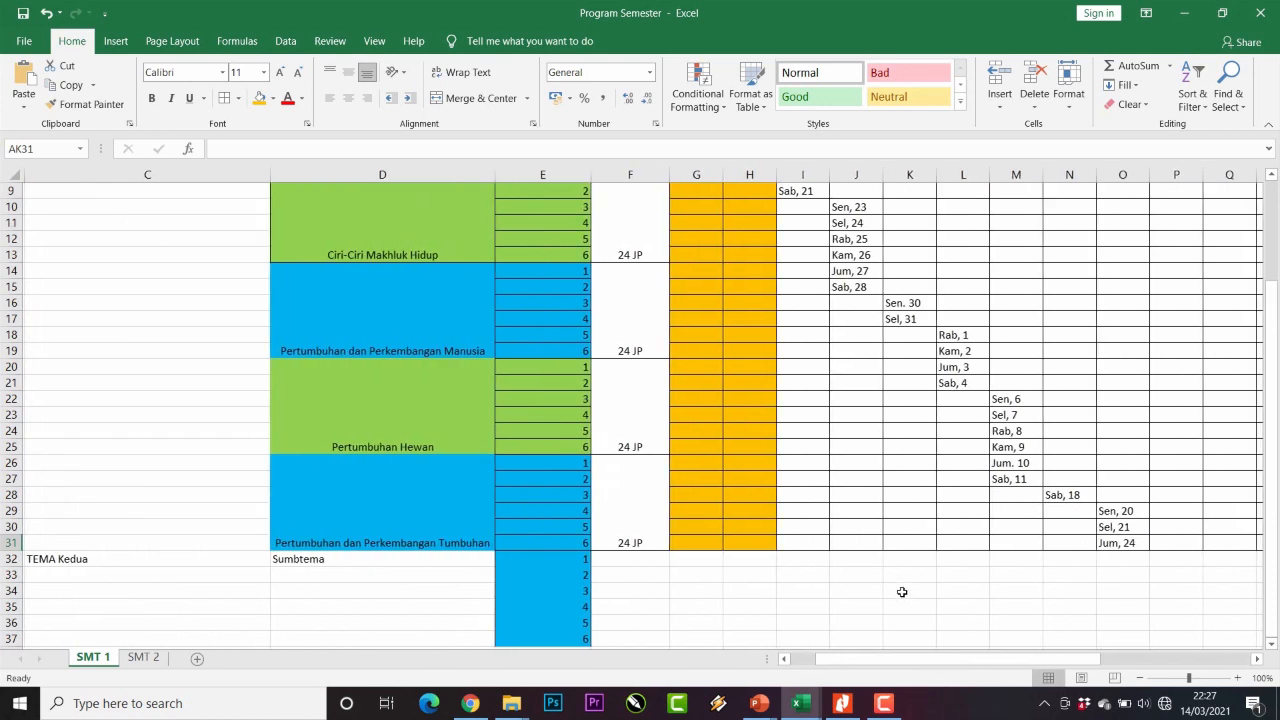
{"action": "scroll", "coordinate": [458, 440], "scroll_direction": "up", "scroll_amount": 3}
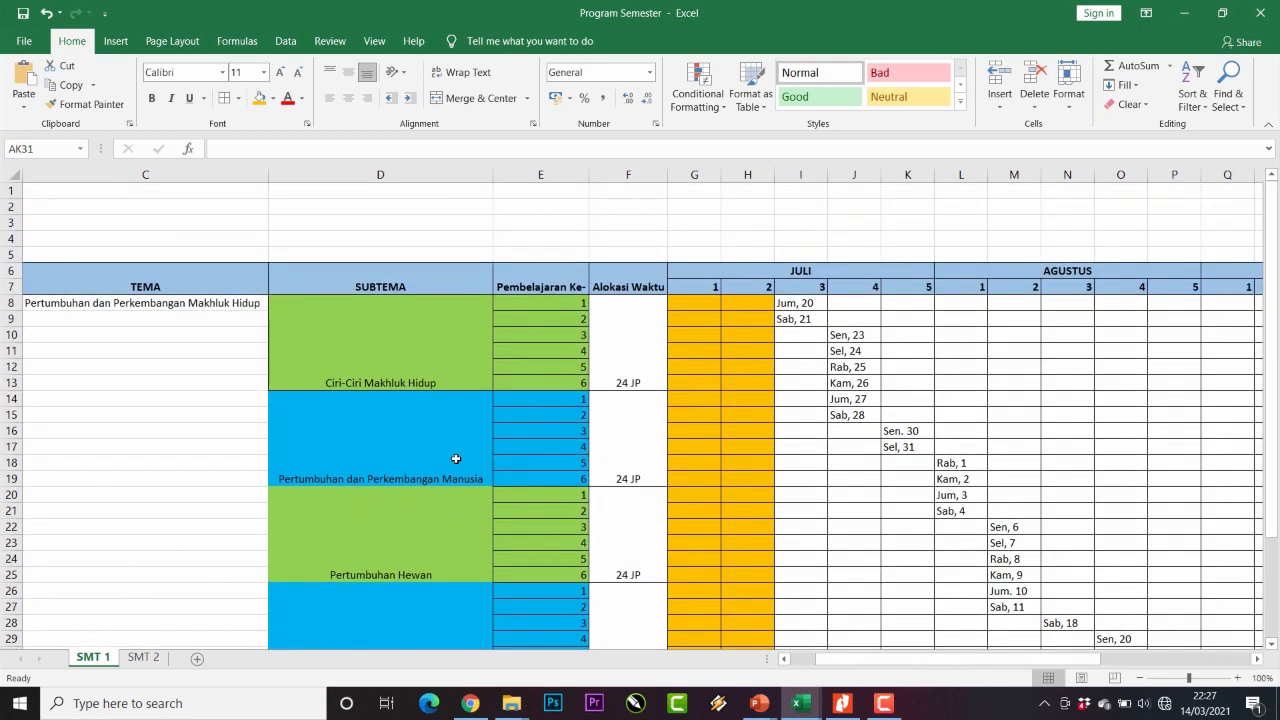
{"action": "scroll", "coordinate": [463, 400], "scroll_direction": "down", "scroll_amount": 3}
{"action": "scroll", "coordinate": [470, 378], "scroll_direction": "up", "scroll_amount": 3}
{"action": "scroll", "coordinate": [1037, 357], "scroll_direction": "down", "scroll_amount": 3}
{"action": "left_click", "coordinate": [1126, 547]}
{"action": "left_click_drag", "start_coordinate": [1031, 659], "coordinate": [1180, 662]}
{"action": "scroll", "coordinate": [1205, 475], "scroll_direction": "up", "scroll_amount": 3}
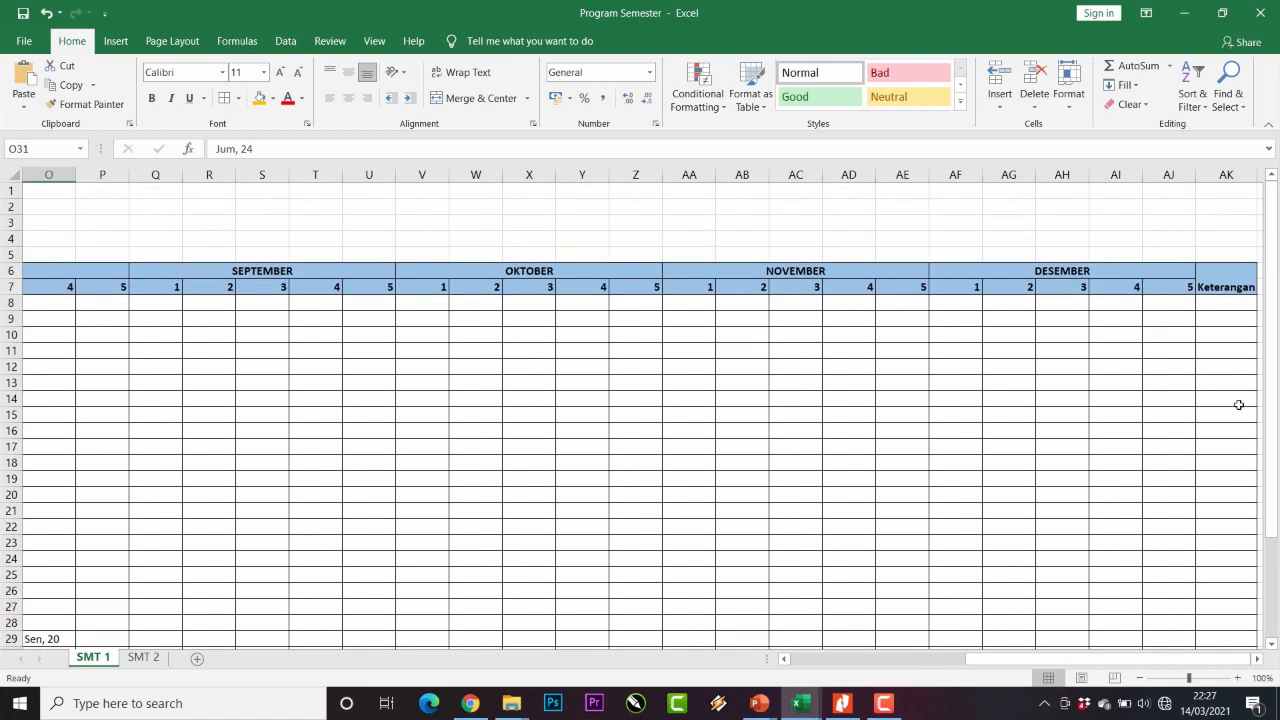
{"action": "left_click_drag", "start_coordinate": [1224, 306], "coordinate": [1220, 604]}
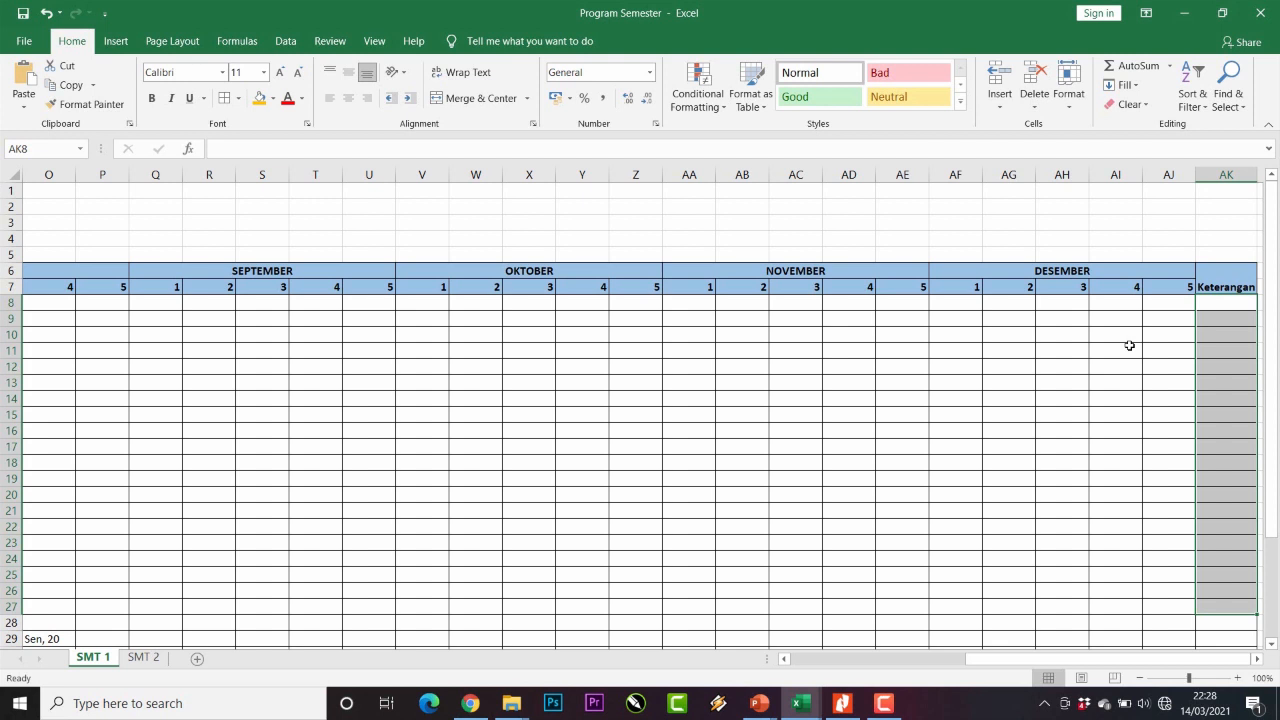
- Examine the Keterangan column of the SMT 1 sheet from row 8 down to the end of the table
{"action": "left_click", "coordinate": [1222, 360]}
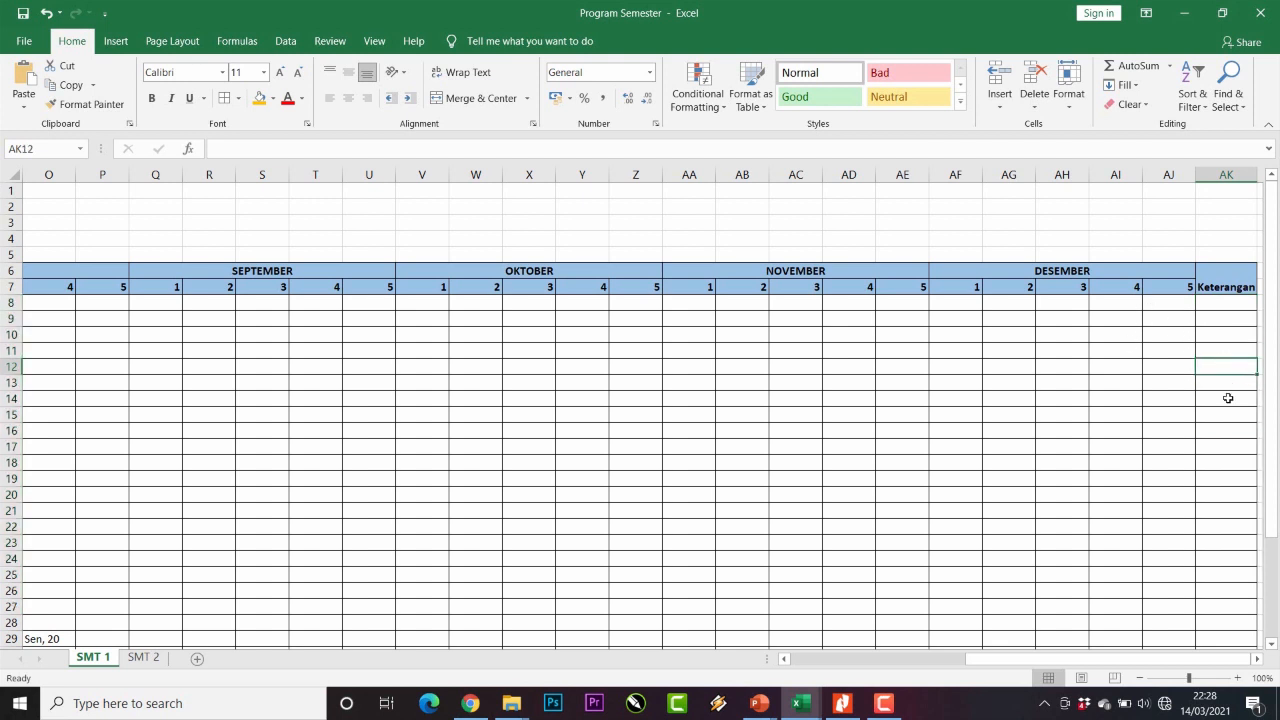
{"action": "scroll", "coordinate": [1227, 402], "scroll_direction": "down", "scroll_amount": 3}
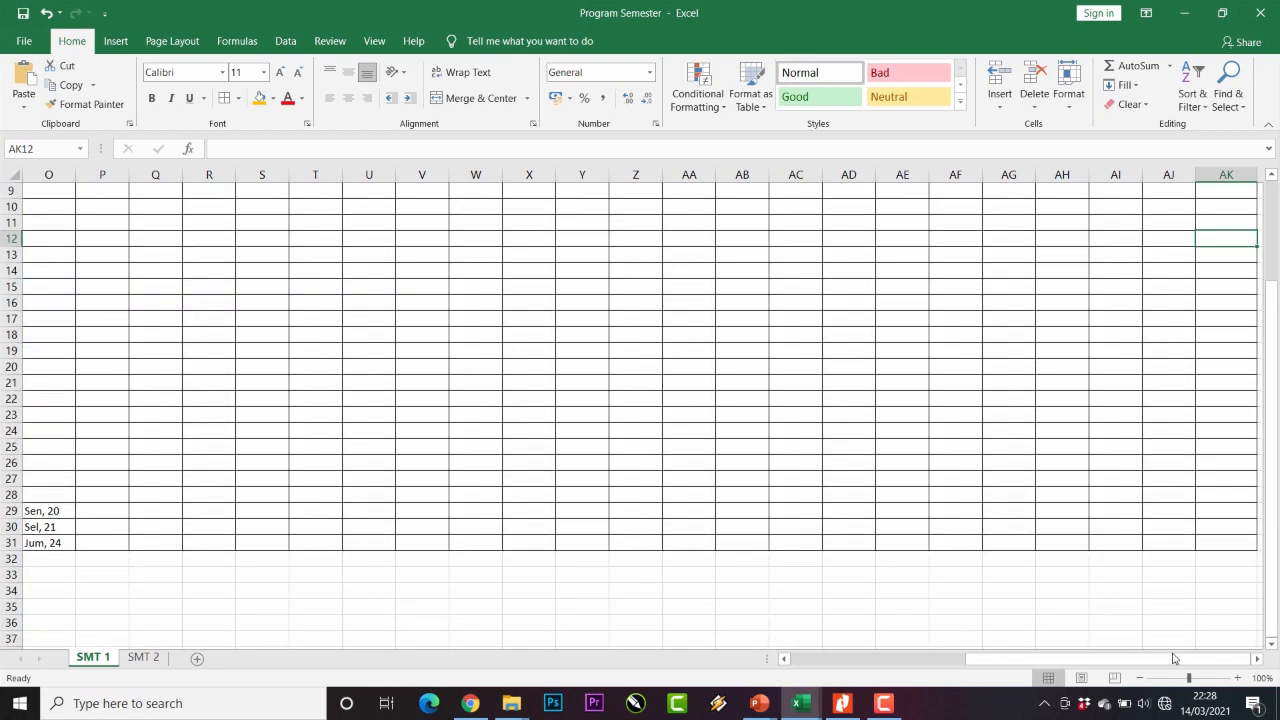
{"action": "mouse_move", "coordinate": [1174, 658]}
{"action": "left_mouse_down"}
{"action": "mouse_move", "coordinate": [1038, 674]}
{"action": "mouse_move", "coordinate": [1166, 646]}
{"action": "mouse_move", "coordinate": [1184, 662]}
{"action": "left_mouse_up"}
{"action": "scroll", "coordinate": [1206, 486], "scroll_direction": "up", "scroll_amount": 3}
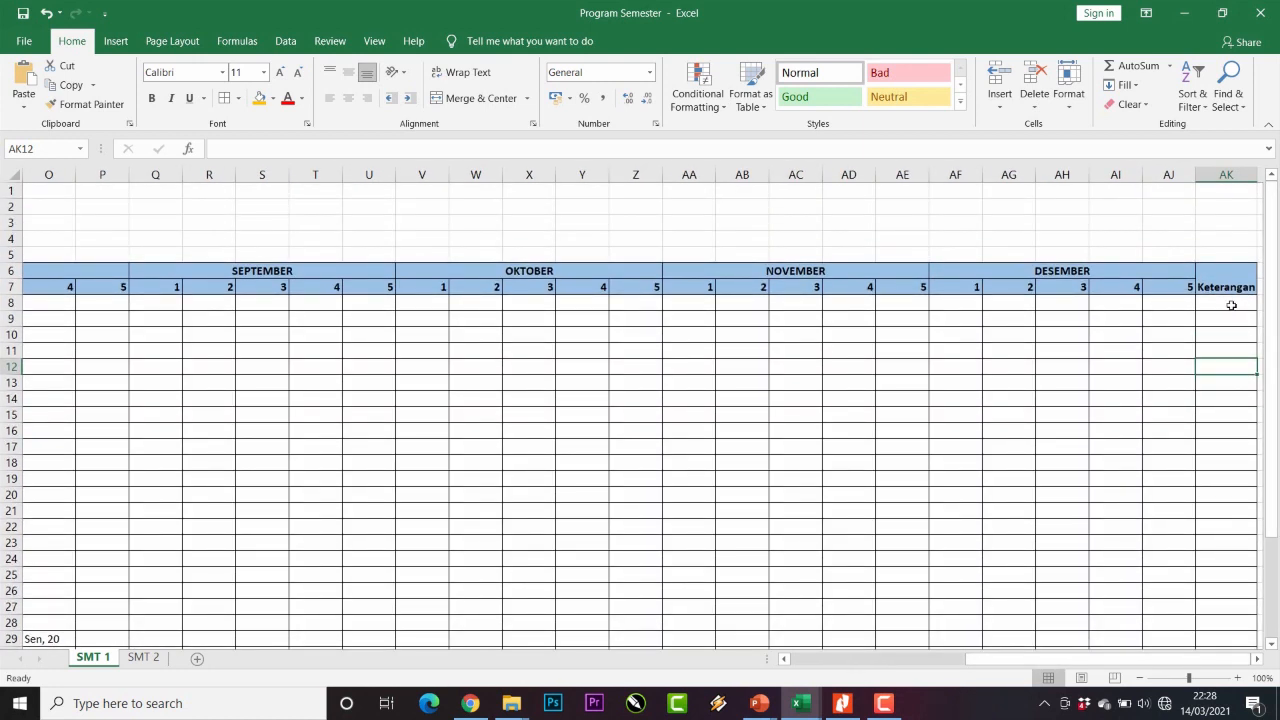
{"action": "left_click", "coordinate": [1231, 303]}
{"action": "left_click", "coordinate": [1220, 348]}
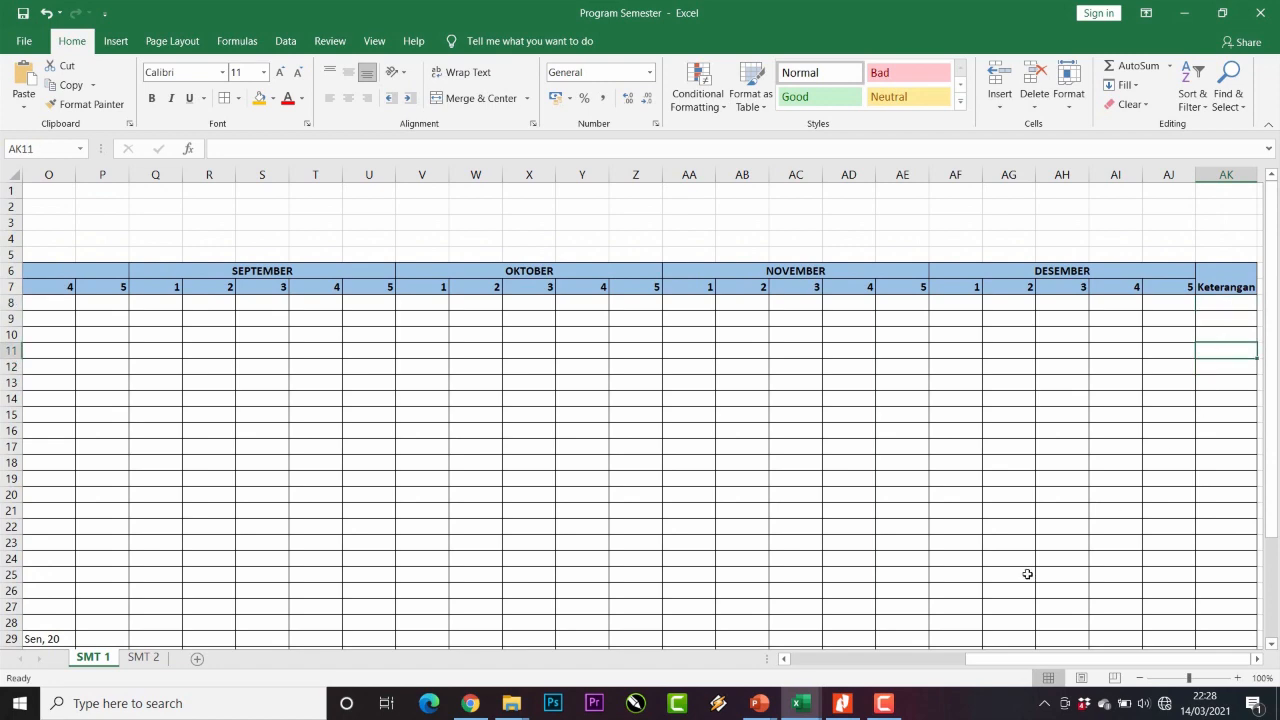
- Switch to the PROTA PROMES presentation in PowerPoint to check the Keterangan column on the Contoh Promes slide
{"action": "left_click", "coordinate": [757, 704]}
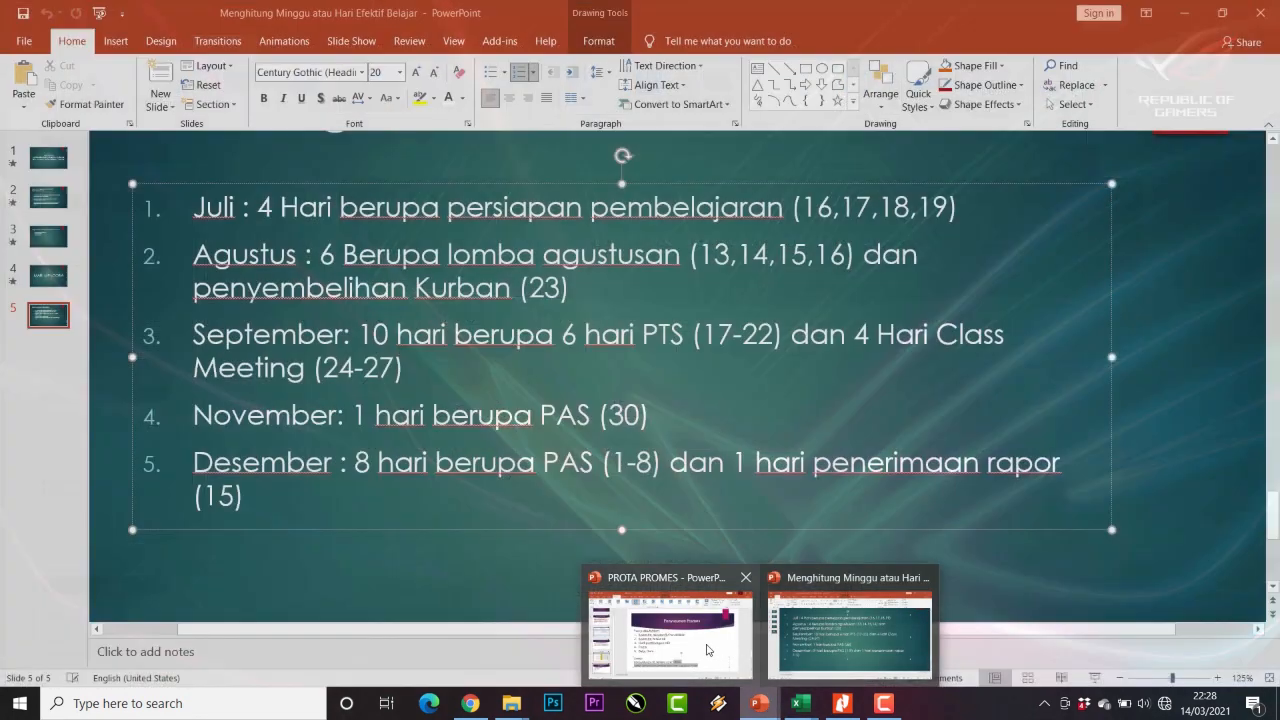
{"action": "left_click", "coordinate": [707, 650]}
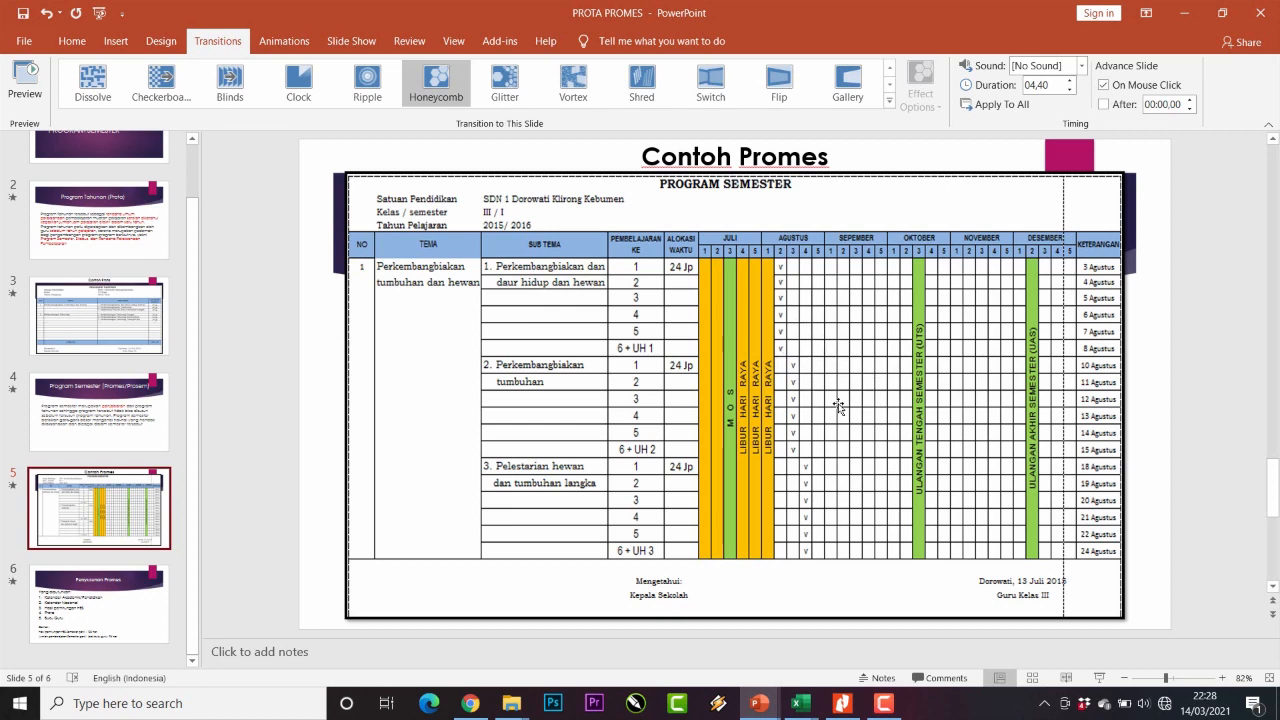
{"action": "left_click", "coordinate": [1186, 16]}
- Review the SMT 1 schedule in Excel, covering the subthemes, lesson numbers and the Juli and Agustus lesson dates
{"action": "scroll", "coordinate": [1183, 500], "scroll_direction": "down", "scroll_amount": 3}
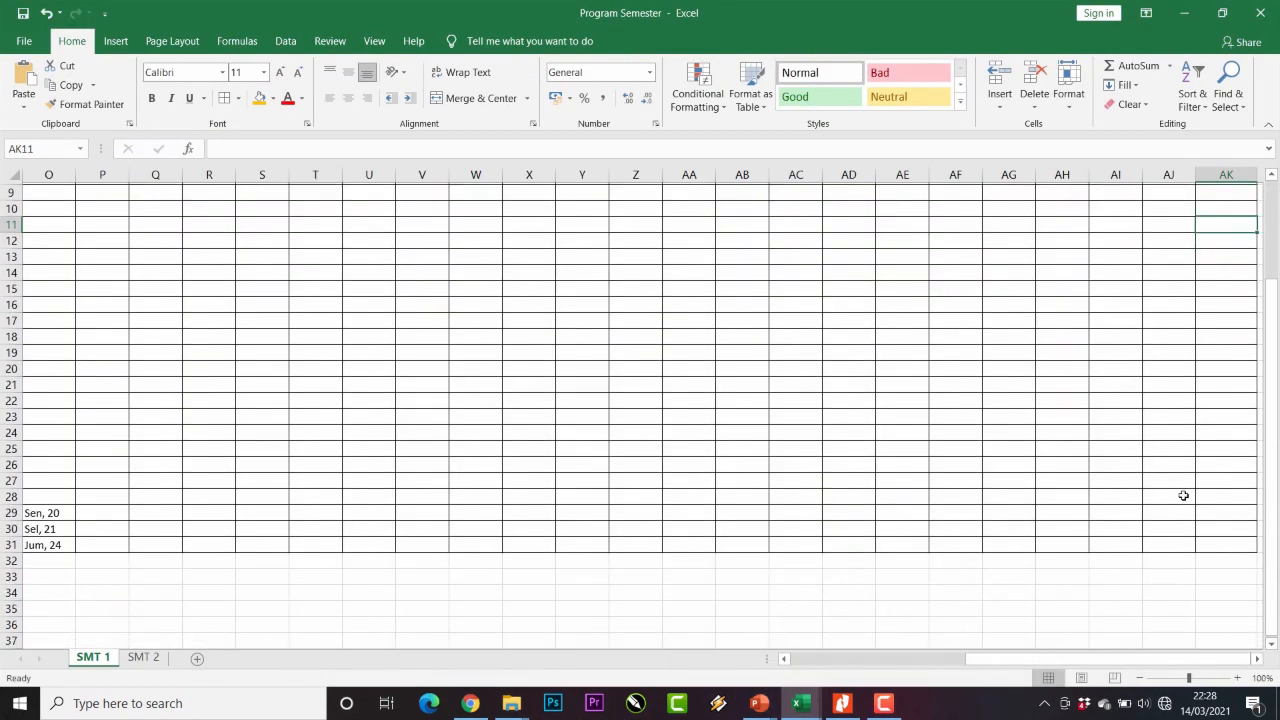
{"action": "scroll", "coordinate": [1188, 491], "scroll_direction": "up", "scroll_amount": 3}
{"action": "scroll", "coordinate": [1185, 515], "scroll_direction": "down", "scroll_amount": 3}
{"action": "scroll", "coordinate": [1175, 555], "scroll_direction": "up", "scroll_amount": 3}
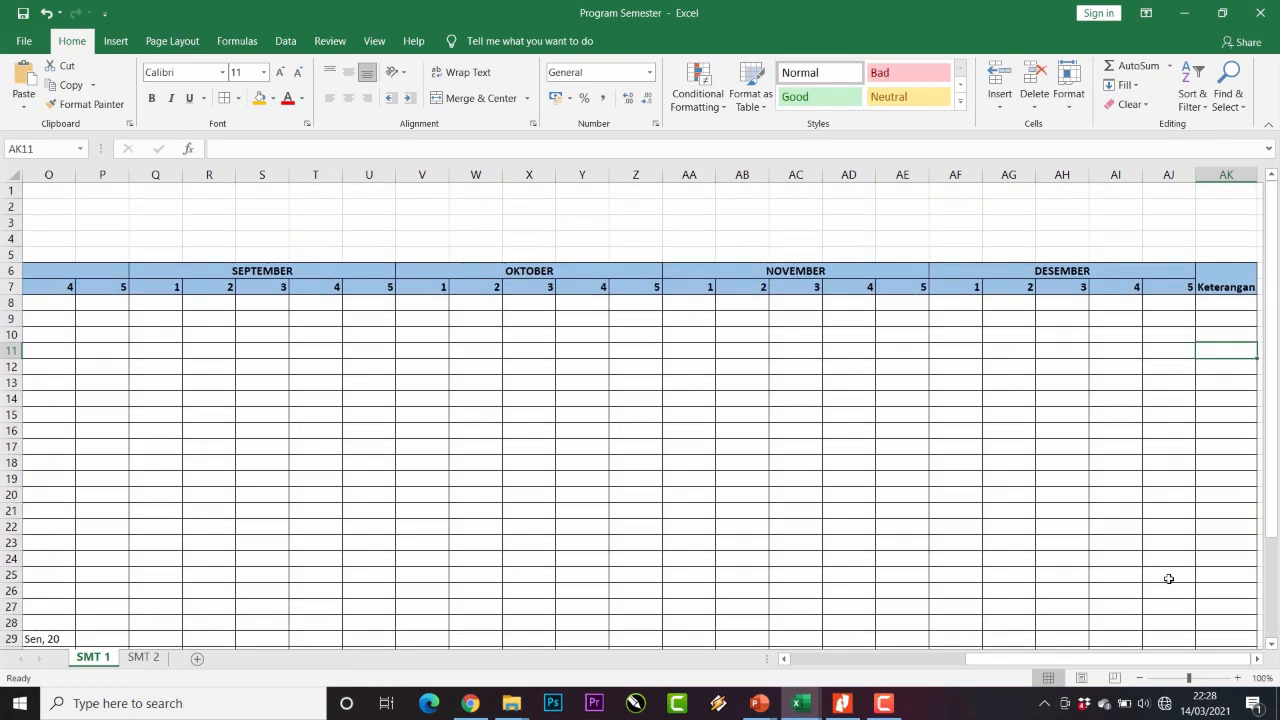
{"action": "left_click_drag", "start_coordinate": [1153, 659], "coordinate": [995, 664]}
{"action": "scroll", "coordinate": [997, 473], "scroll_direction": "down", "scroll_amount": 5}
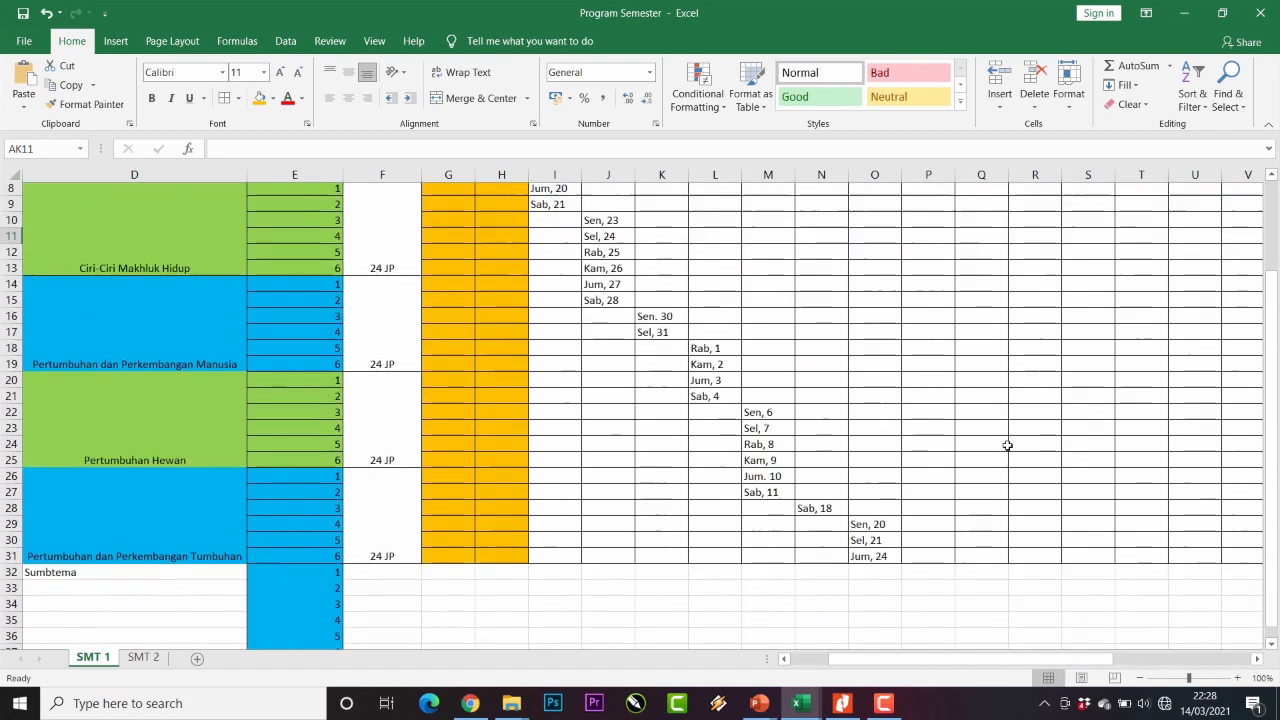
{"action": "scroll", "coordinate": [934, 425], "scroll_direction": "up", "scroll_amount": 5}
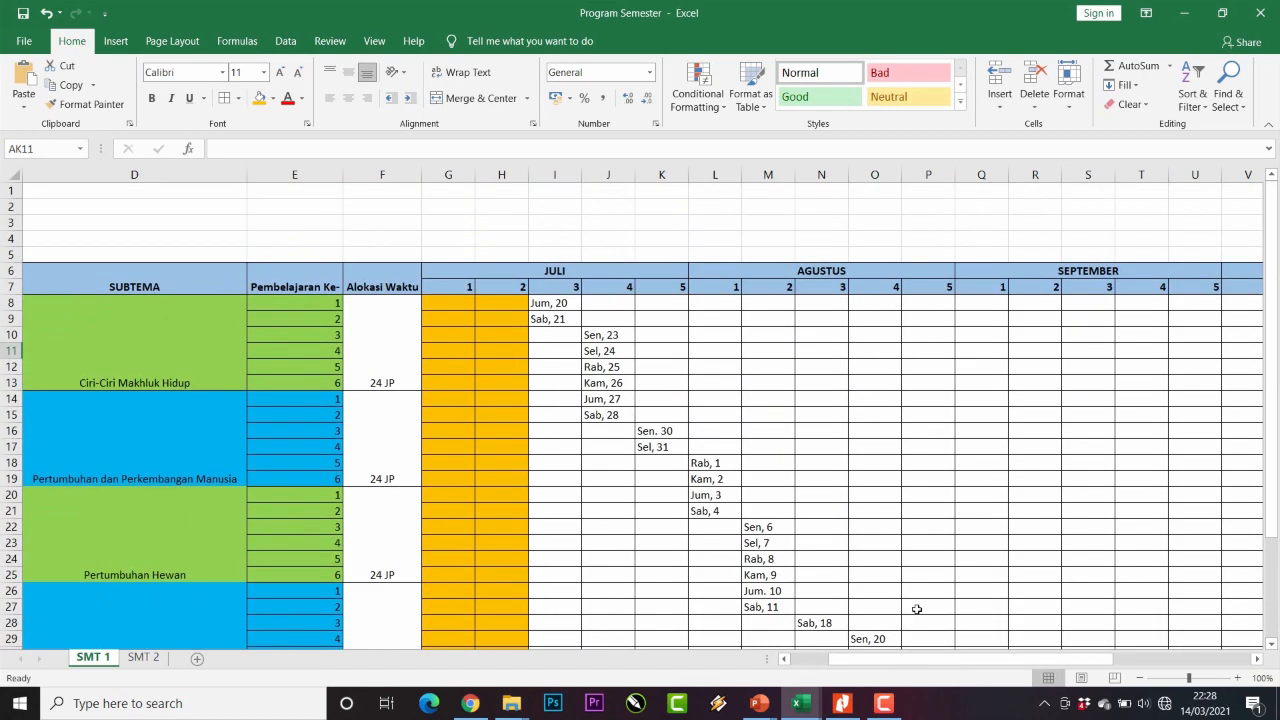
{"action": "left_click_drag", "start_coordinate": [894, 660], "coordinate": [916, 630]}
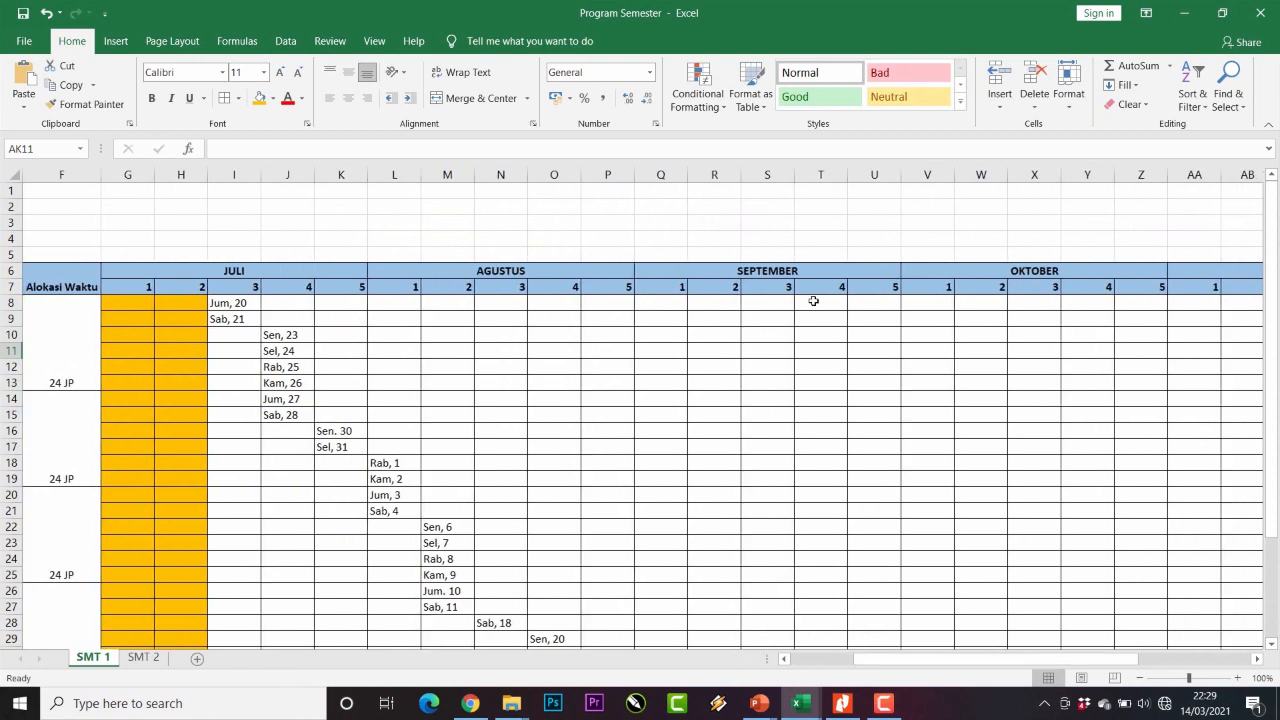
- Highlight the September week 4 cells T8 to T28 and the Oktober week 3 cells X8 to X25 for reference
{"action": "left_click_drag", "start_coordinate": [813, 301], "coordinate": [820, 622]}
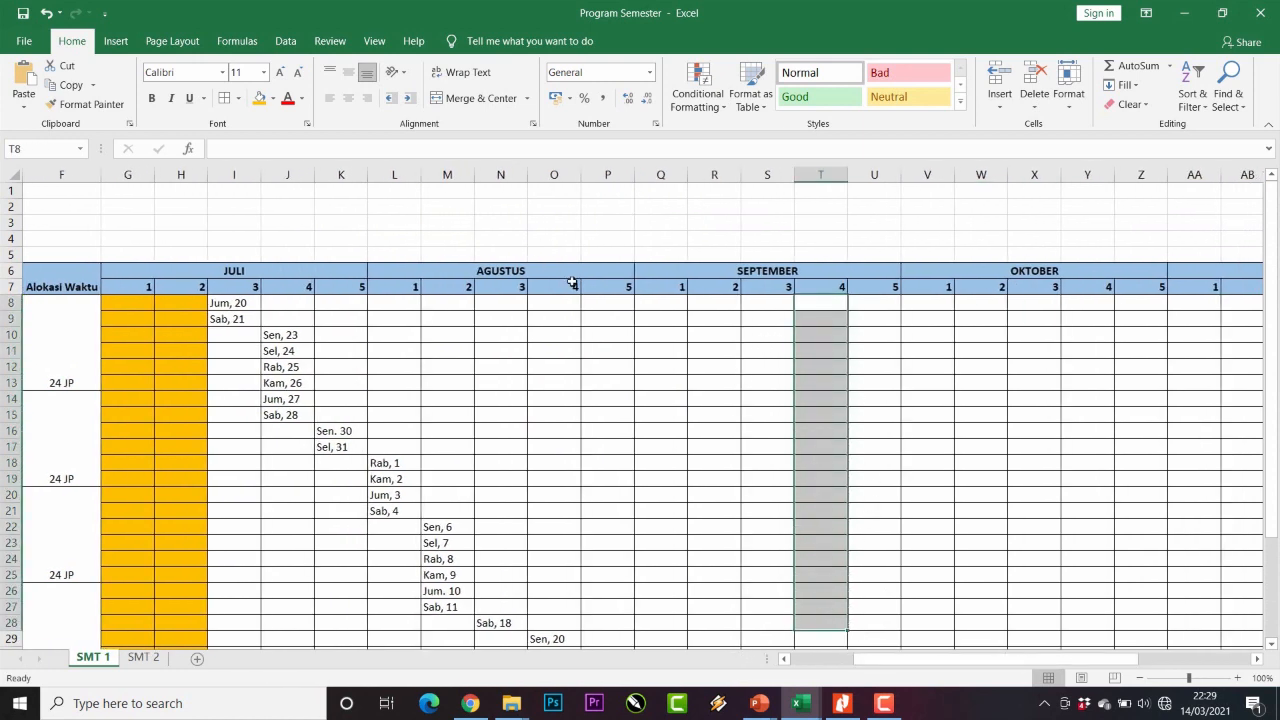
{"action": "left_click_drag", "start_coordinate": [1022, 310], "coordinate": [1034, 577]}
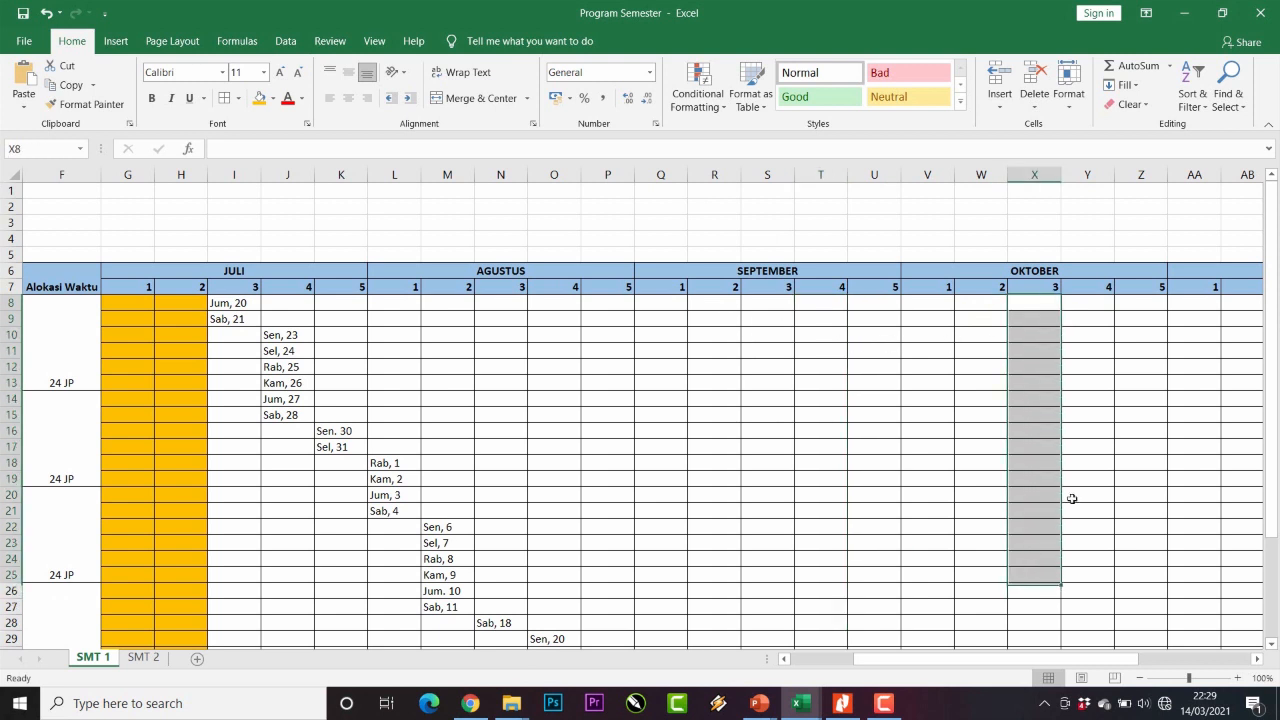
{"action": "left_click", "coordinate": [449, 334]}
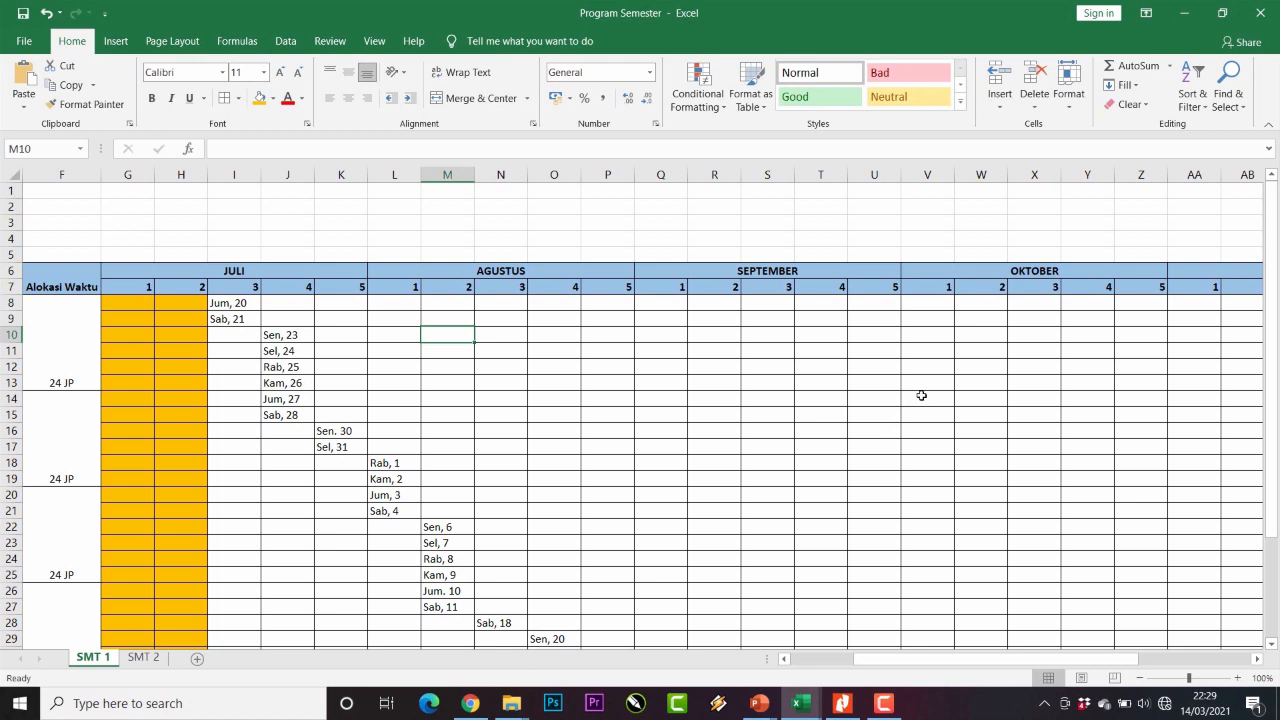
- Switch to PowerPoint to compare the finished theme's schedule with the example table on the Contoh Promes slide
{"action": "scroll", "coordinate": [922, 395], "scroll_direction": "down", "scroll_amount": 3}
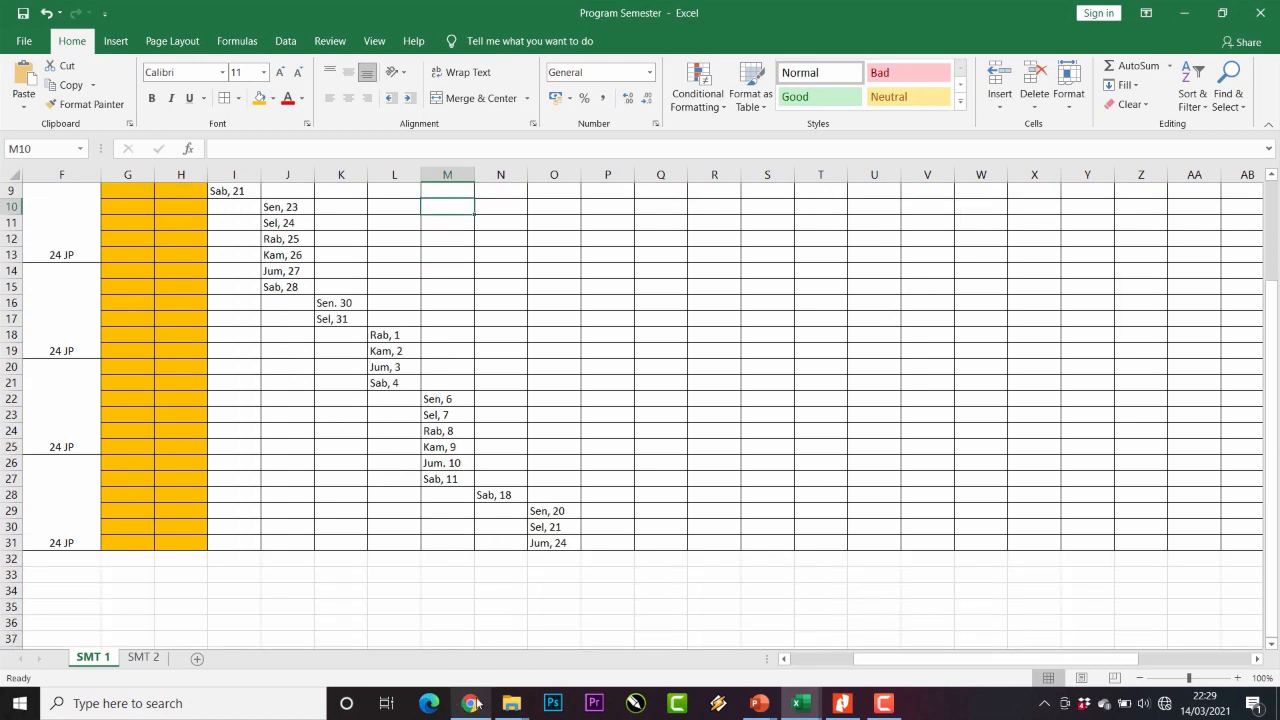
{"action": "mouse_move", "coordinate": [760, 700]}
{"action": "left_click", "coordinate": [679, 639]}
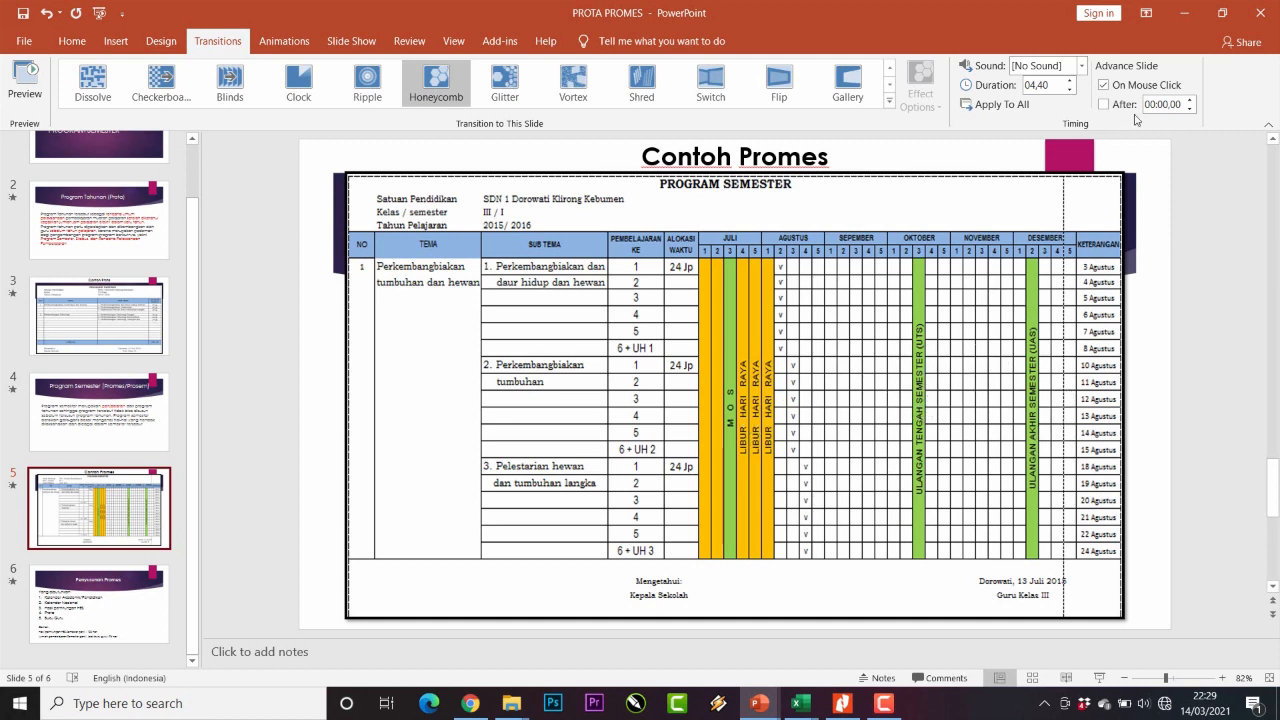
{"action": "left_click", "coordinate": [1186, 15]}
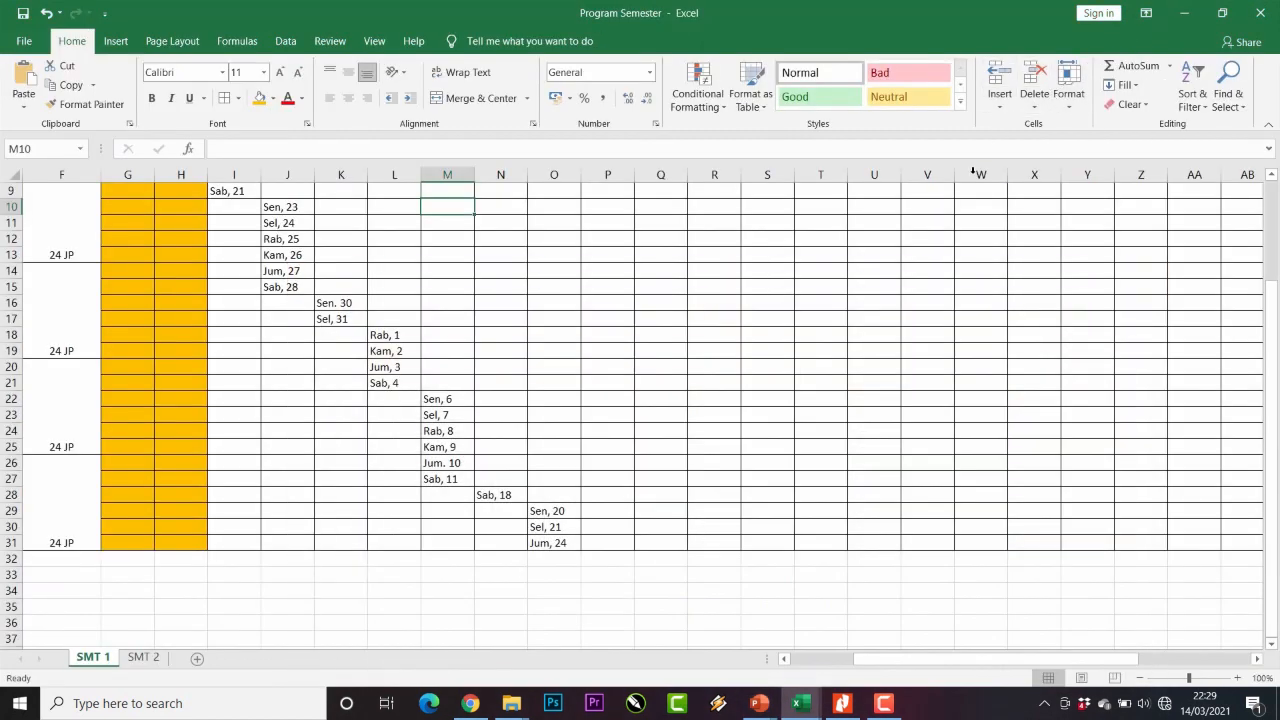
- View the SMT 2 sheet's month header and compare it with the filled schedule on the SMT 1 sheet
{"action": "left_click", "coordinate": [146, 660]}
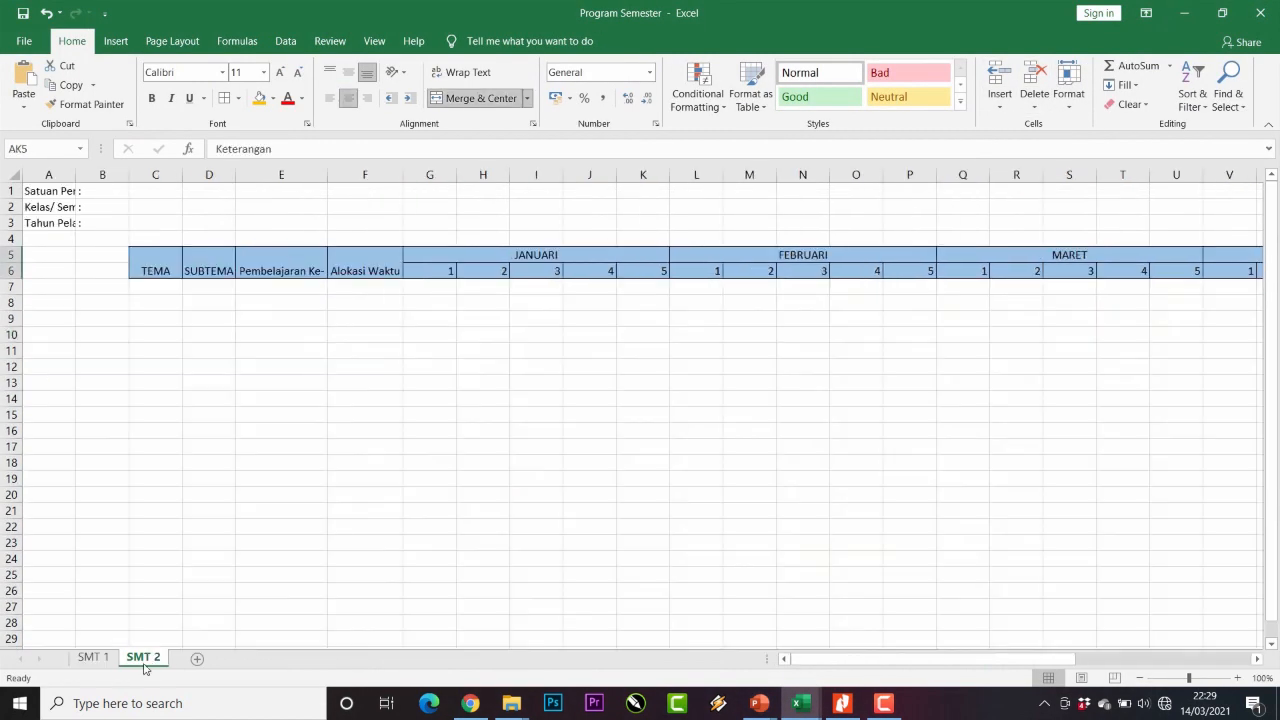
{"action": "left_click", "coordinate": [92, 660]}
{"action": "left_click", "coordinate": [143, 657]}
{"action": "left_click", "coordinate": [92, 660]}
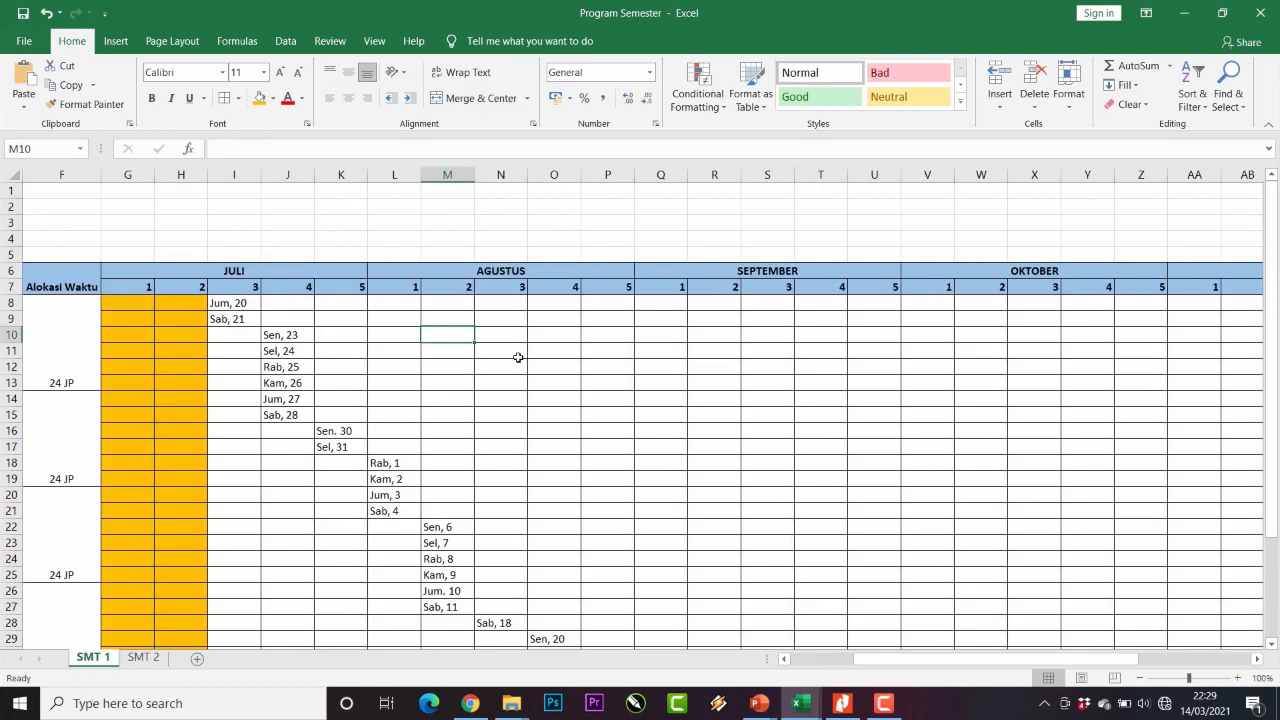
{"action": "scroll", "coordinate": [518, 358], "scroll_direction": "down", "scroll_amount": 3}
{"action": "scroll", "coordinate": [520, 365], "scroll_direction": "up", "scroll_amount": 3}
{"action": "scroll", "coordinate": [648, 519], "scroll_direction": "down", "scroll_amount": 3}
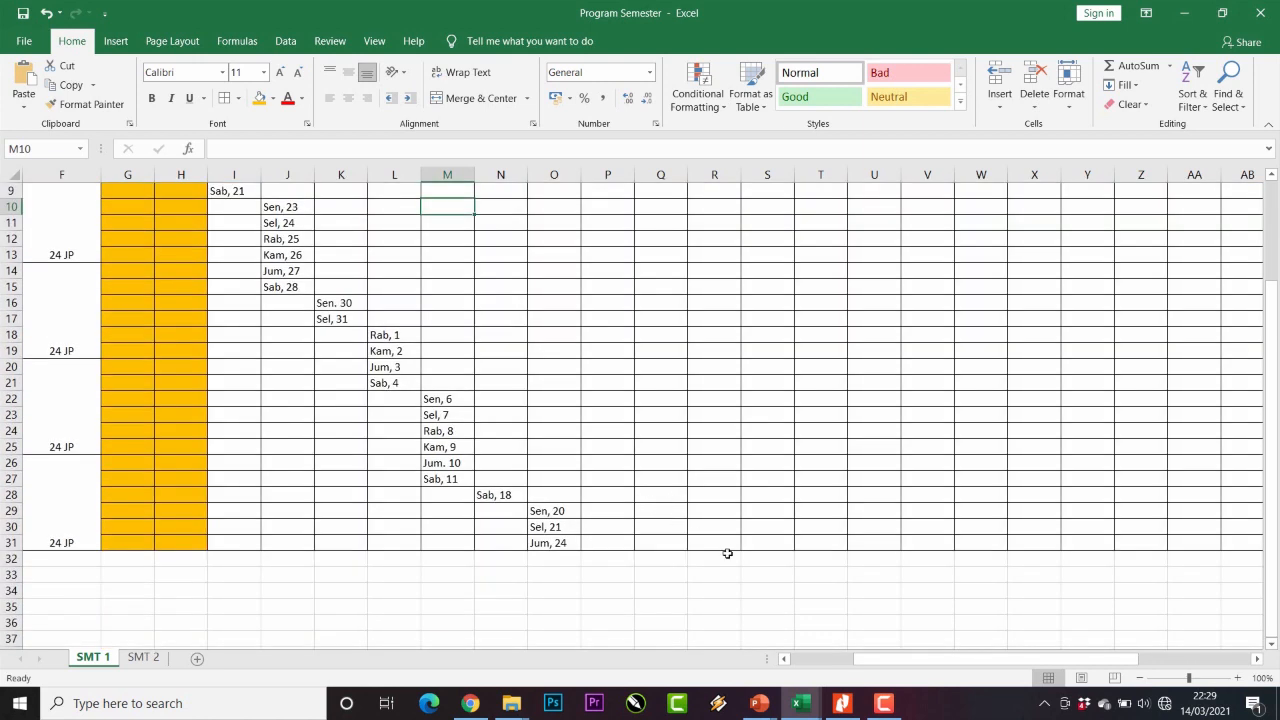